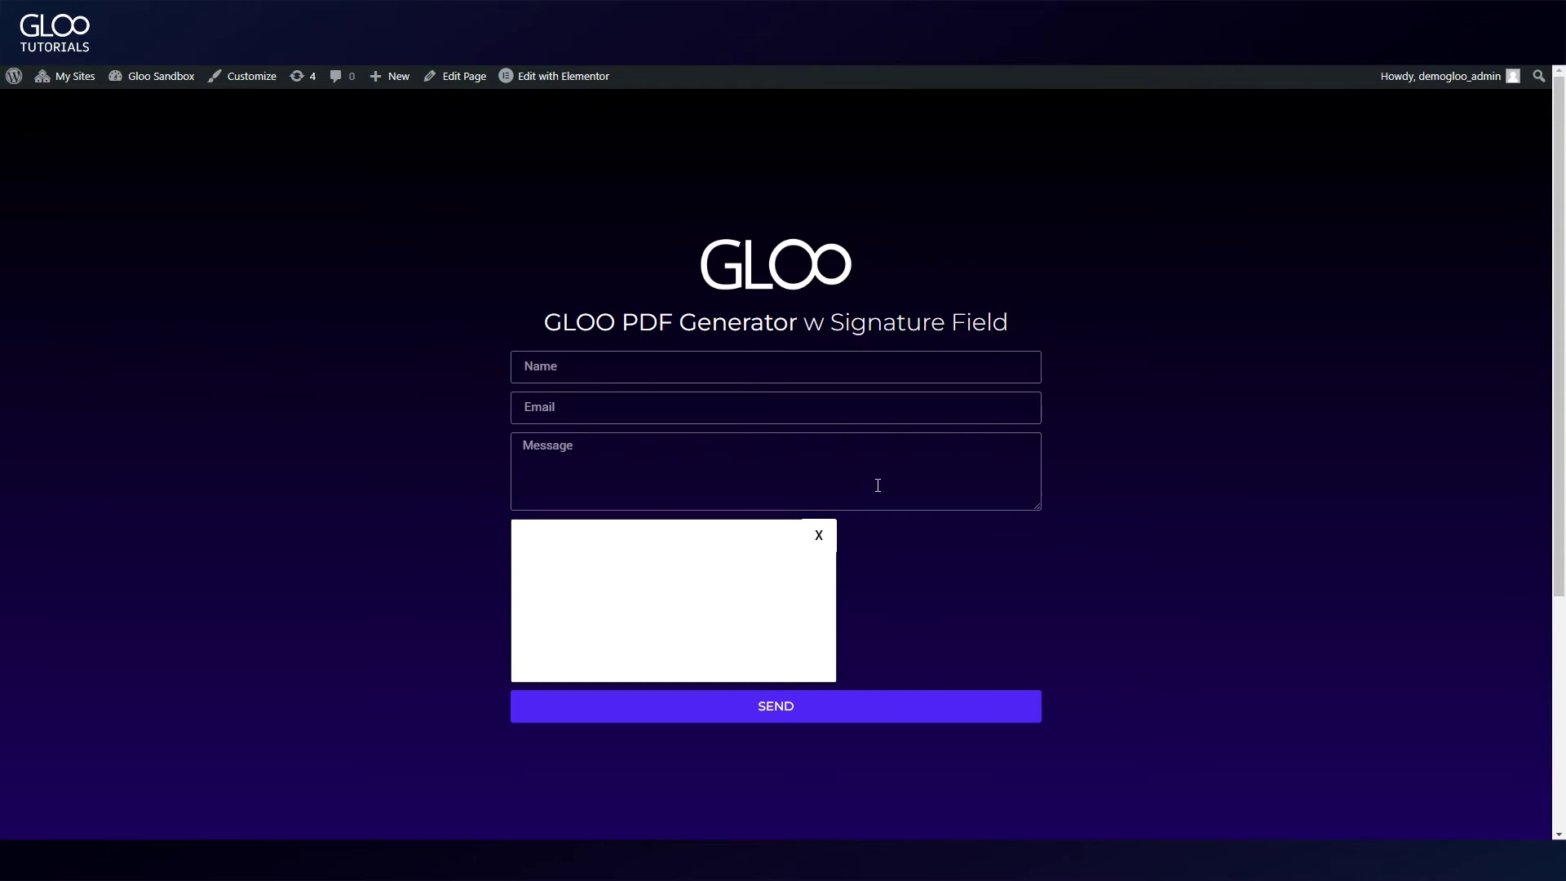
# Step: Enter the submitter's name and e-mail address in the form fields
pyautogui.click(627, 365)
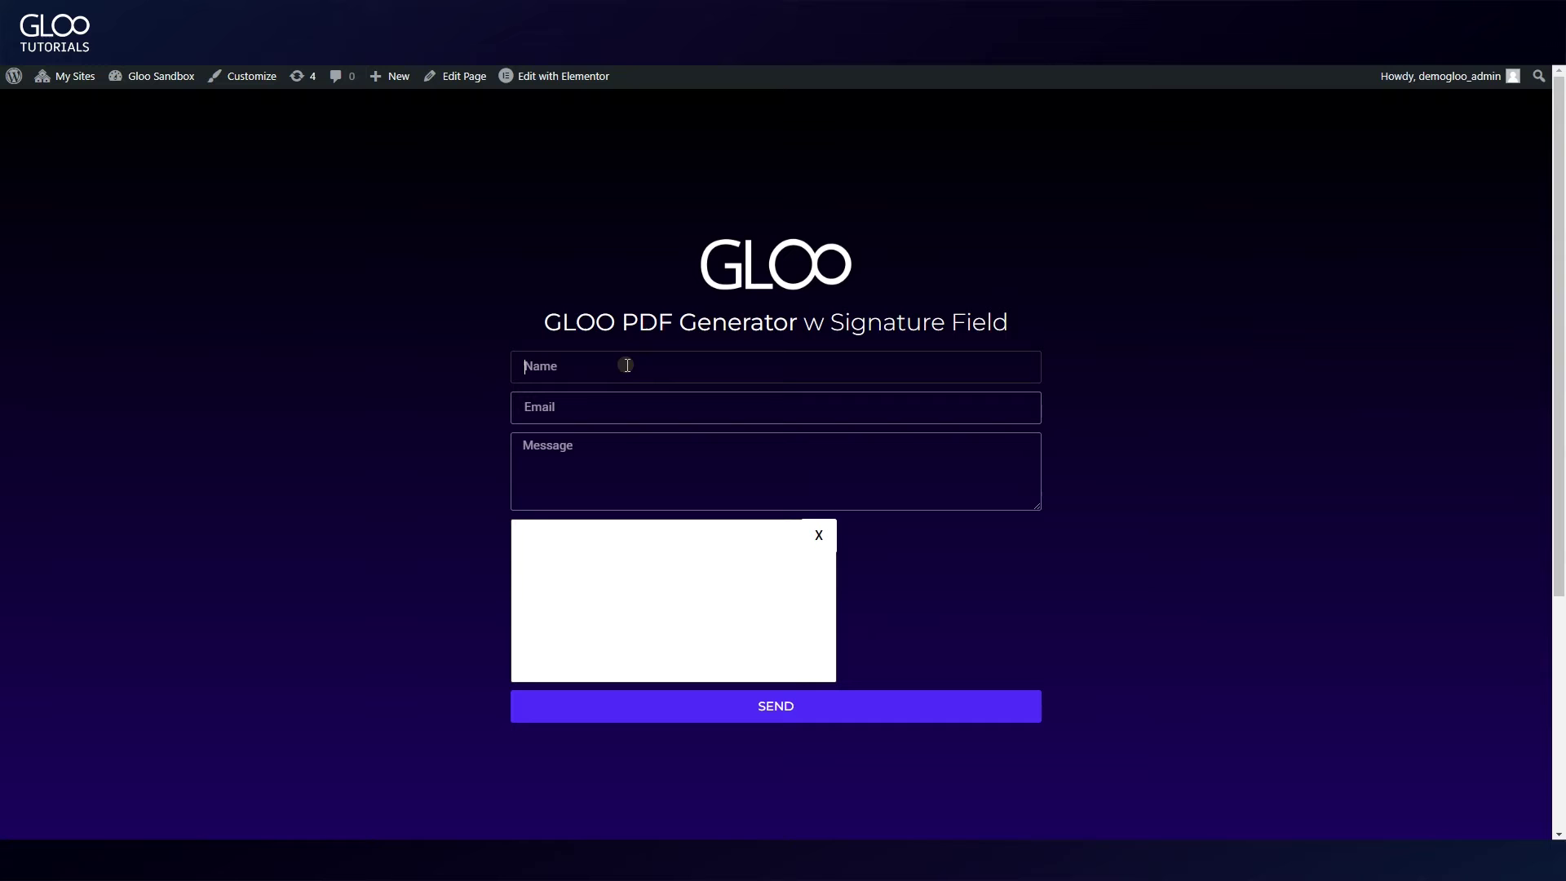
pyautogui.write('John')
pyautogui.click(628, 414)
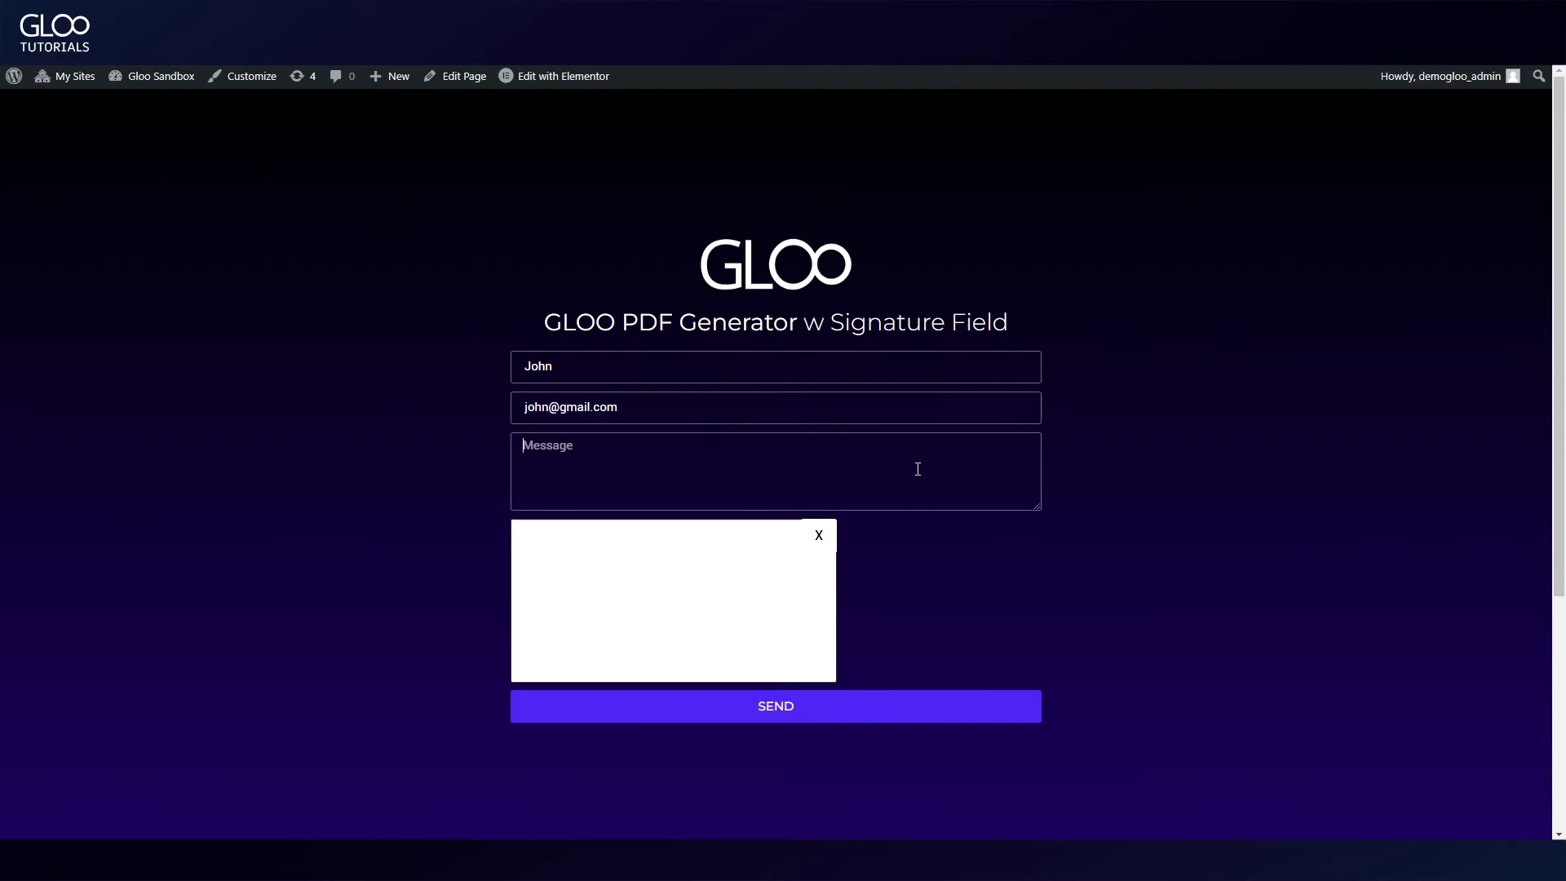
# Step: Write a short message, draw a signature in the pad and send the form
pyautogui.click(738, 437)
pyautogui.click(678, 448)
pyautogui.write("hey i'm John")
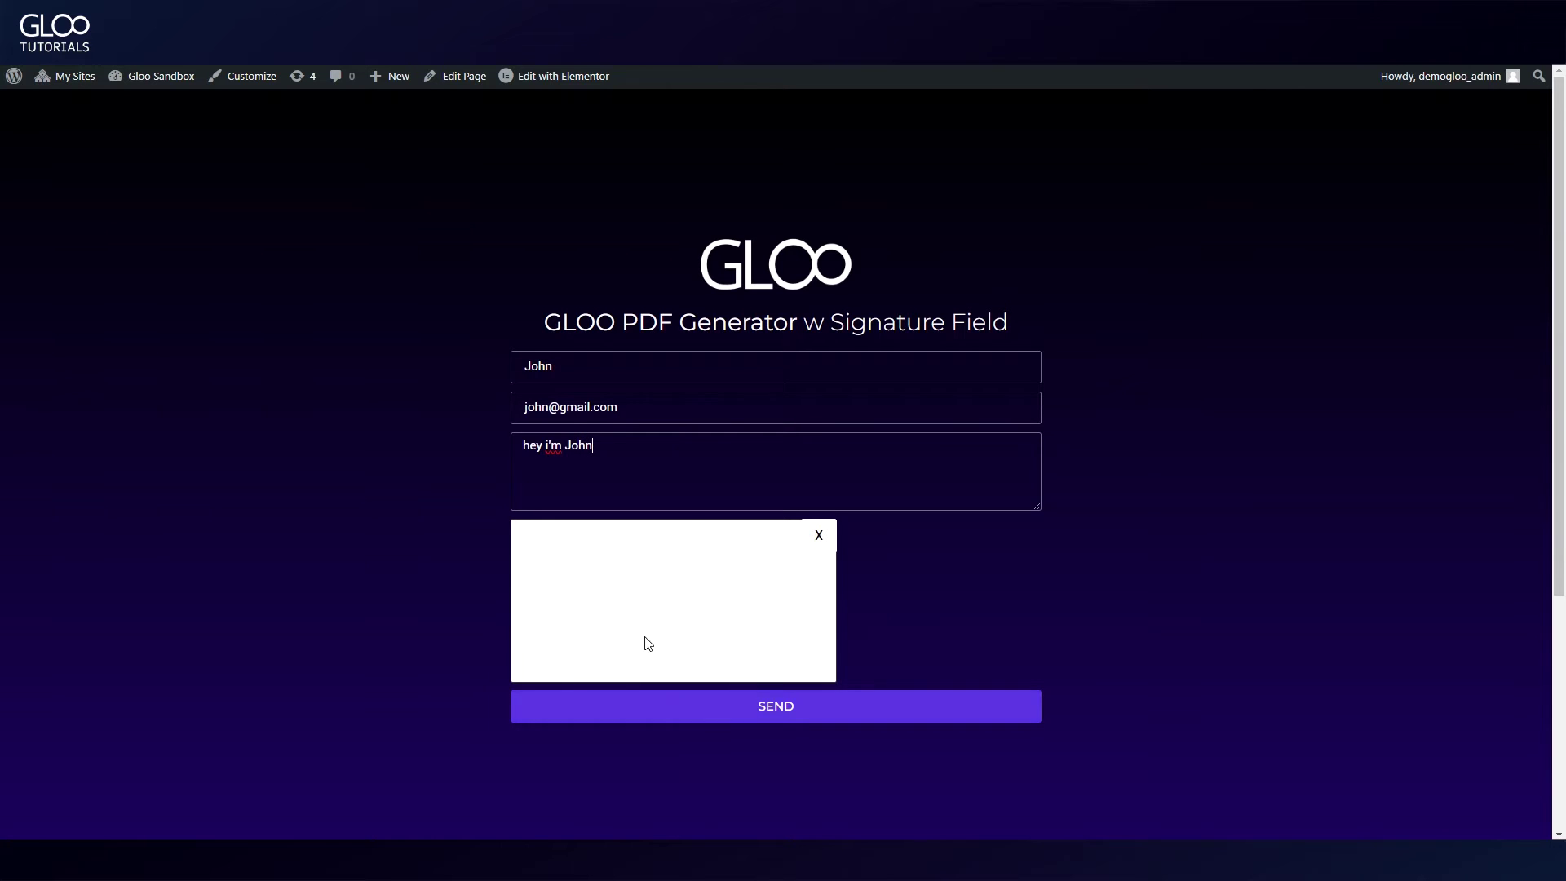
pyautogui.moveTo(624, 556); pyautogui.dragTo(720, 600)
pyautogui.click(783, 708)
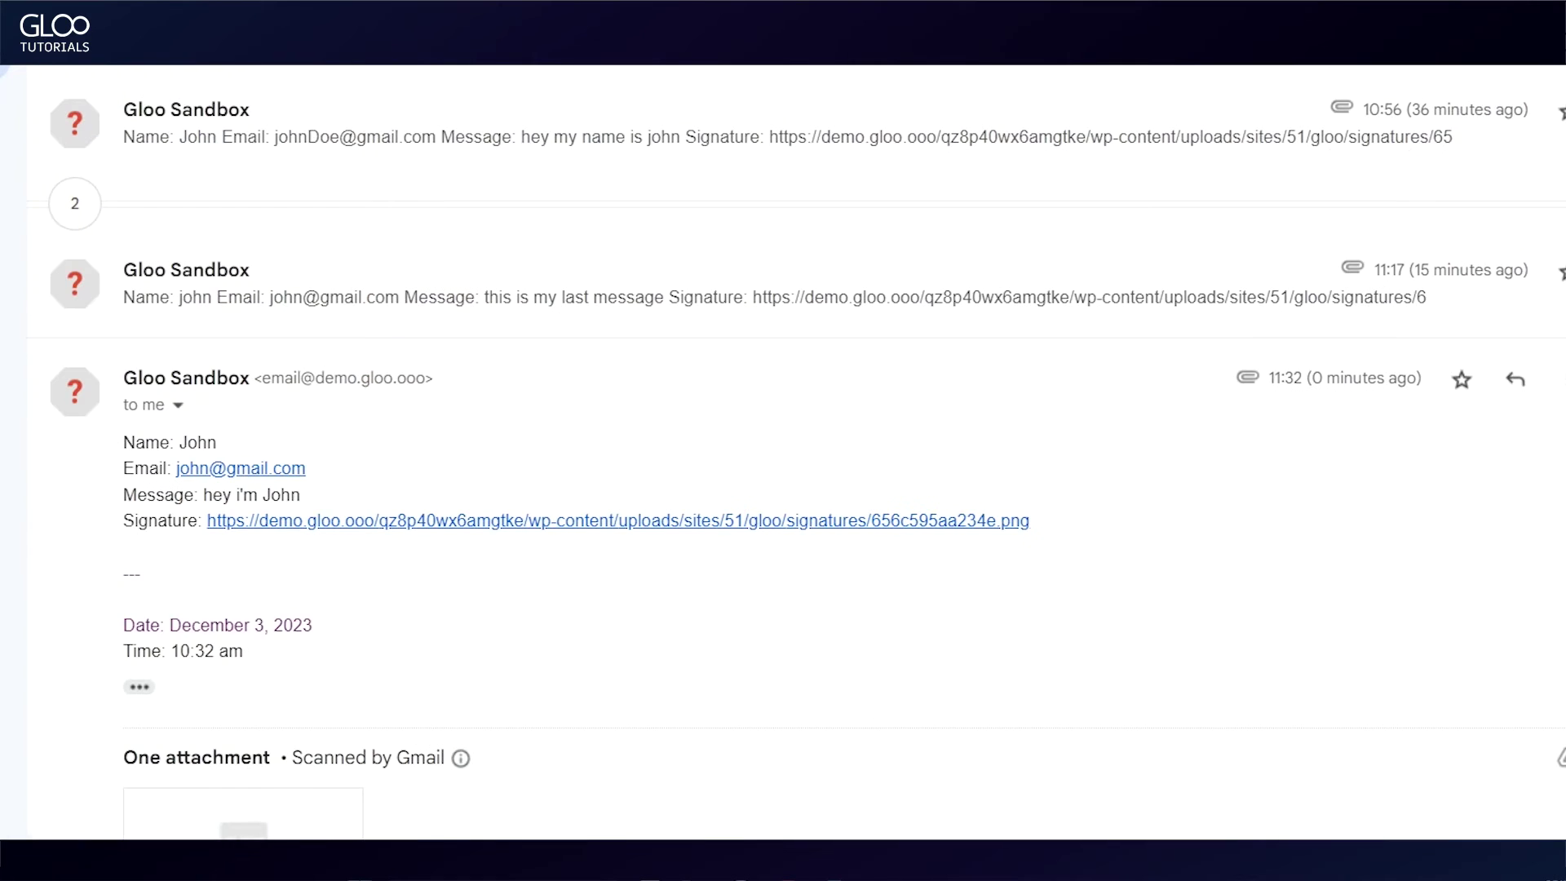
# Step: Review the received name, e-mail and message lines in the new Gloo Sandbox e-mail
pyautogui.scroll(-4, 307, 440)
pyautogui.scroll(3, 242, 252)
pyautogui.moveTo(128, 317); pyautogui.dragTo(330, 359)
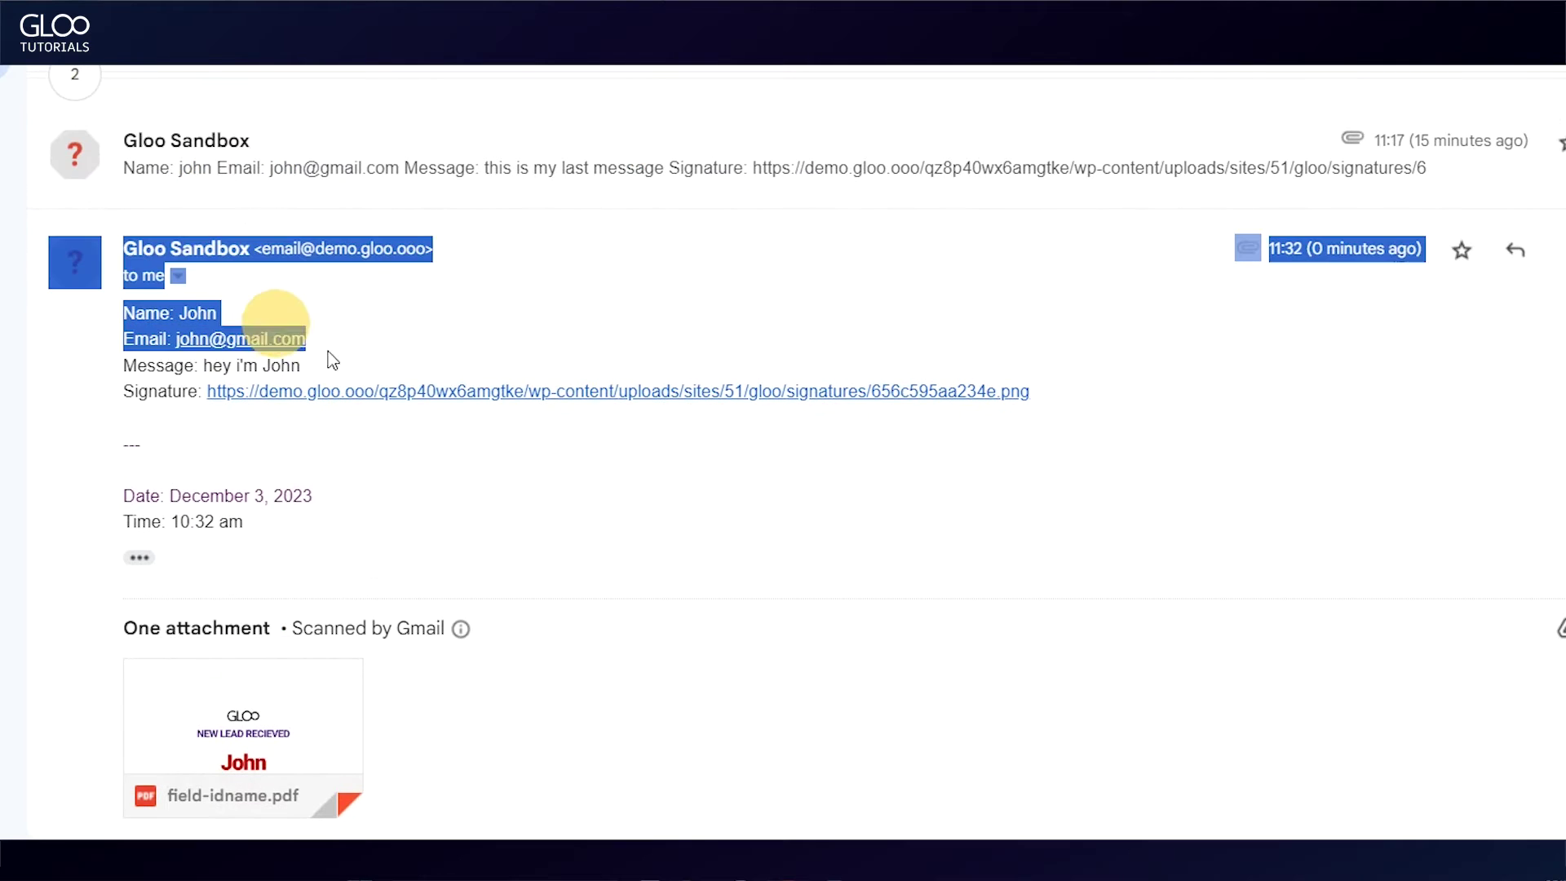
pyautogui.tripleClick(127, 367)
# Step: Open the signature link and scroll through the field-idname.pdf attachment to confirm its contents
pyautogui.click(139, 437)
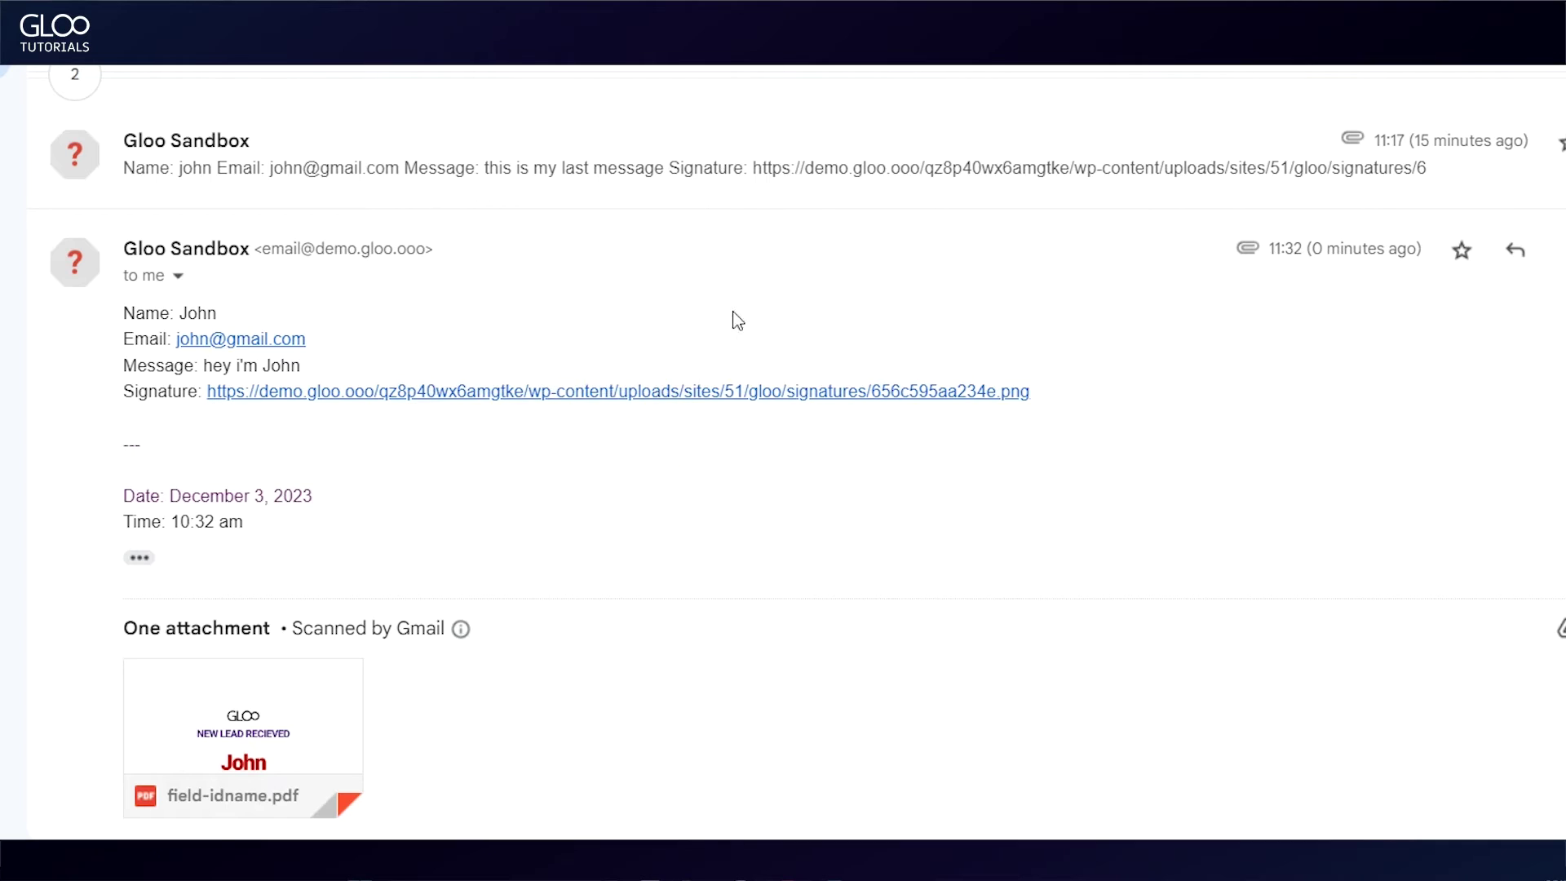
pyautogui.scroll(-3, 816, 342)
pyautogui.moveTo(279, 519)
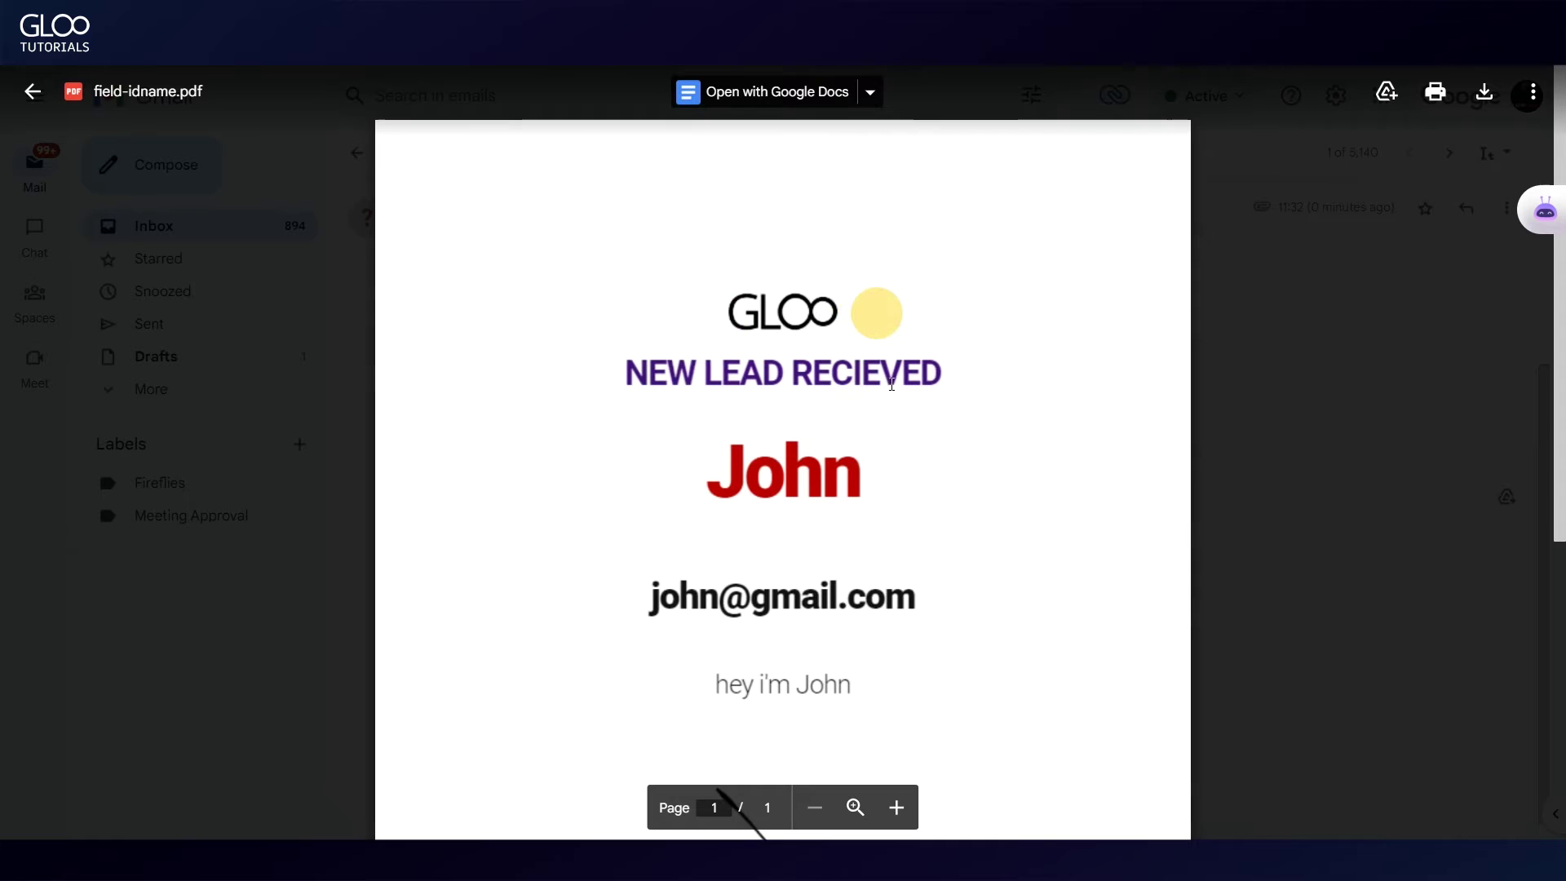
pyautogui.scroll(-1, 874, 307)
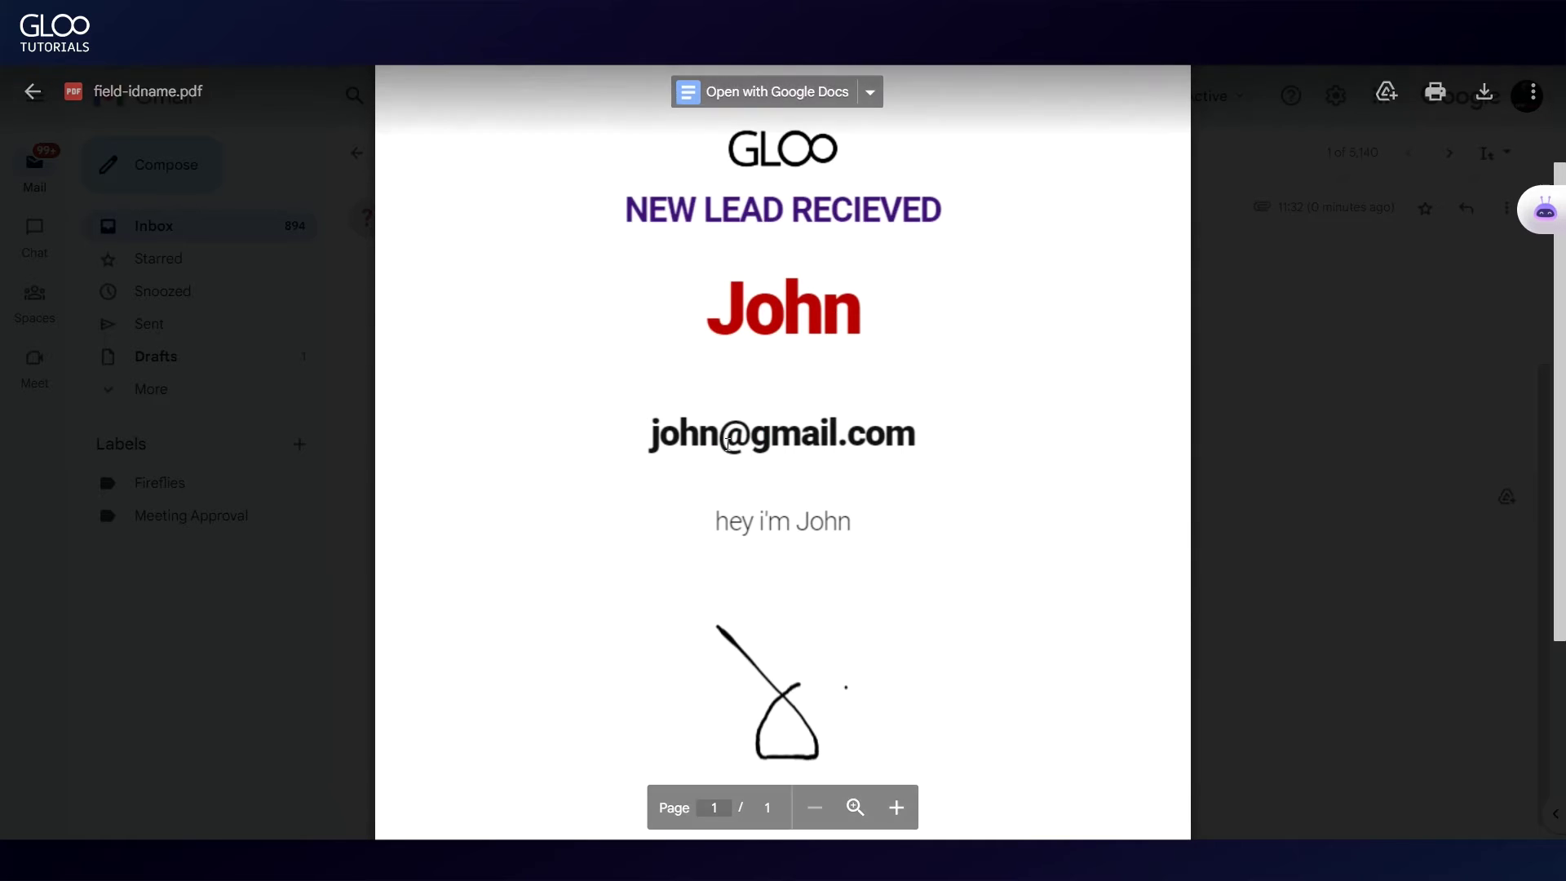
pyautogui.scroll(-2, 728, 382)
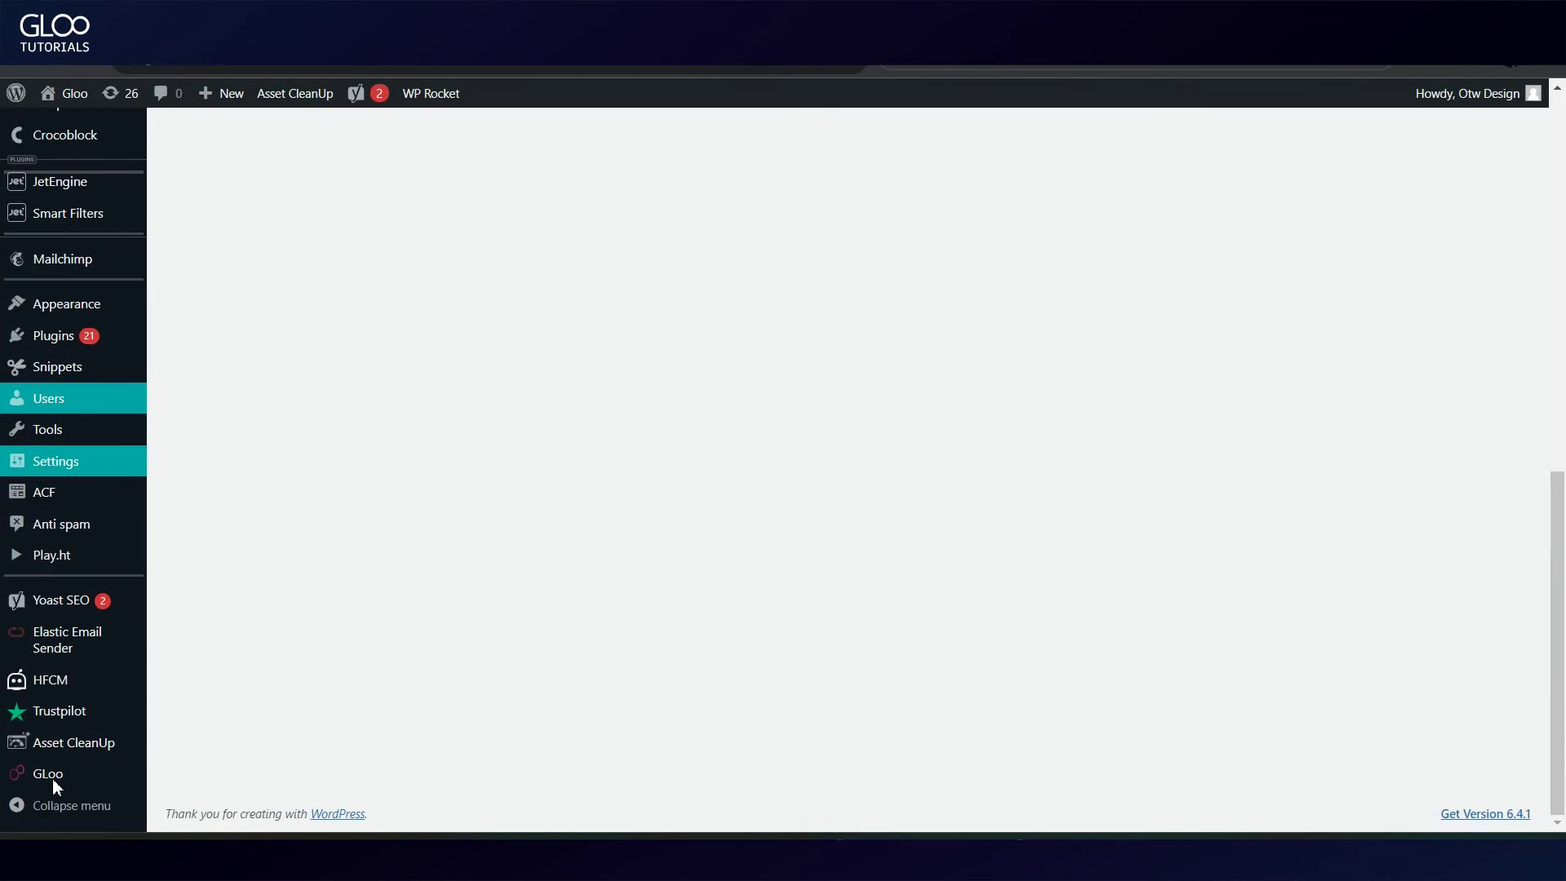
# Step: Open Gloo's Forms Extensions settings and toggle the Signature Field extension
pyautogui.click(51, 775)
pyautogui.scroll(-6, 560, 634)
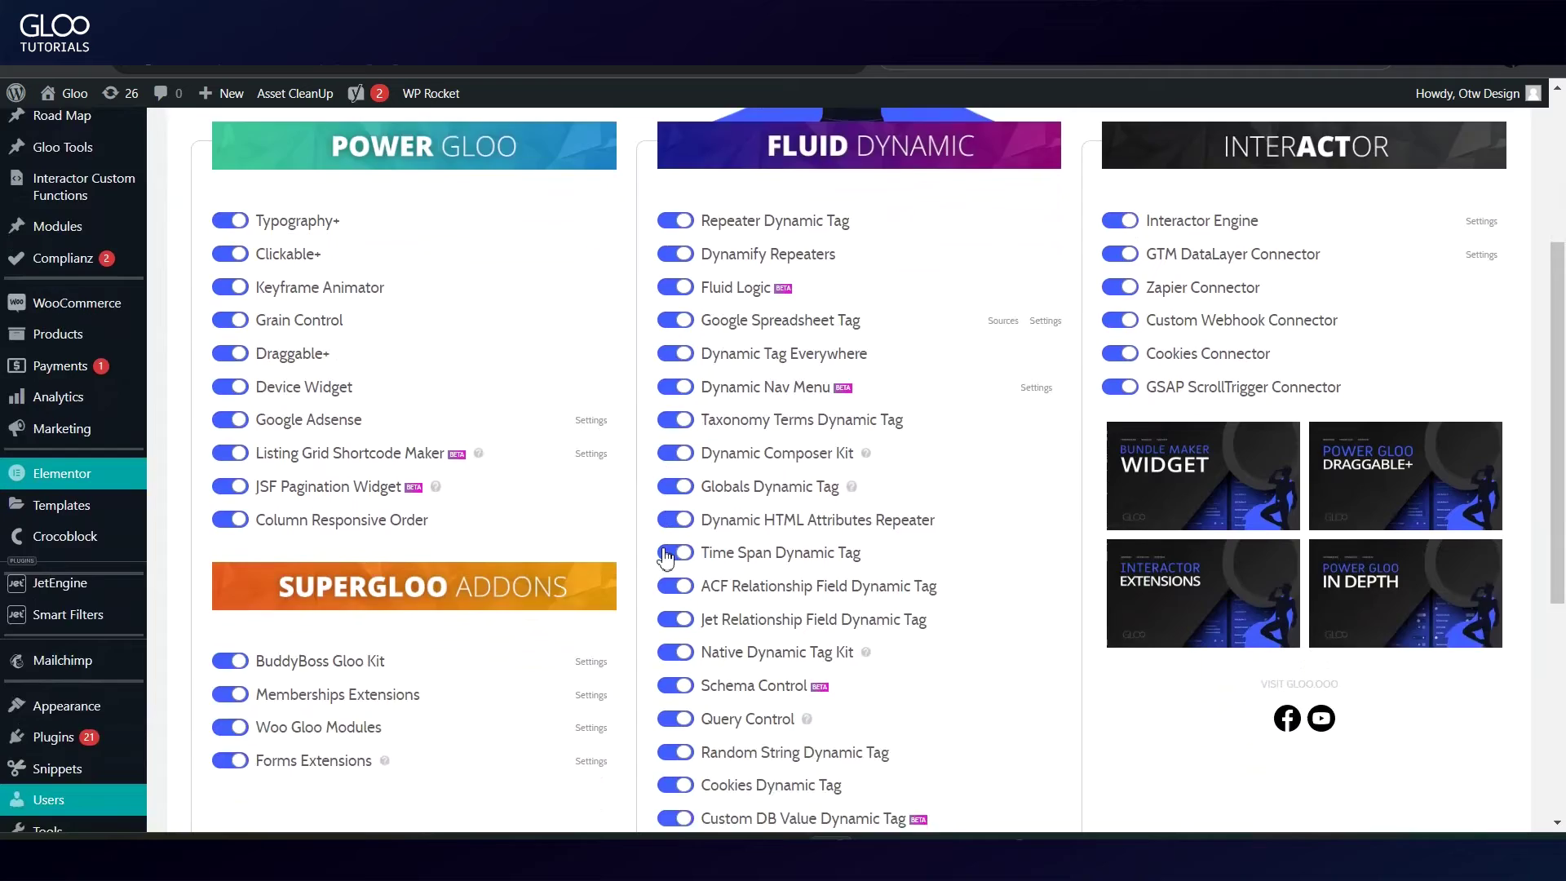
pyautogui.click(584, 566)
pyautogui.scroll(-4, 604, 563)
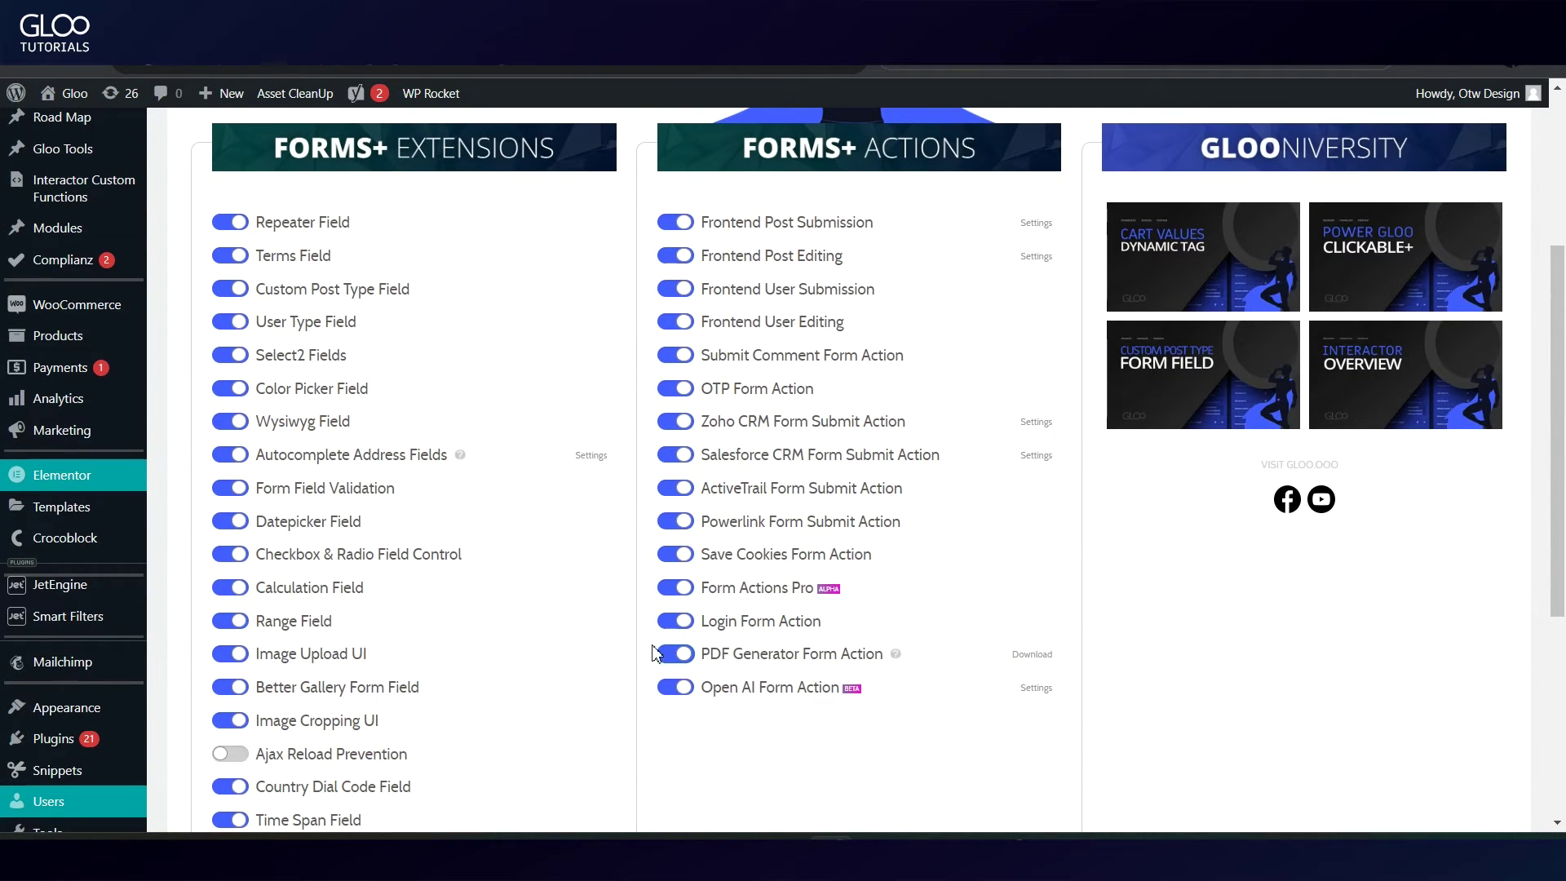
pyautogui.scroll(-1, 644, 612)
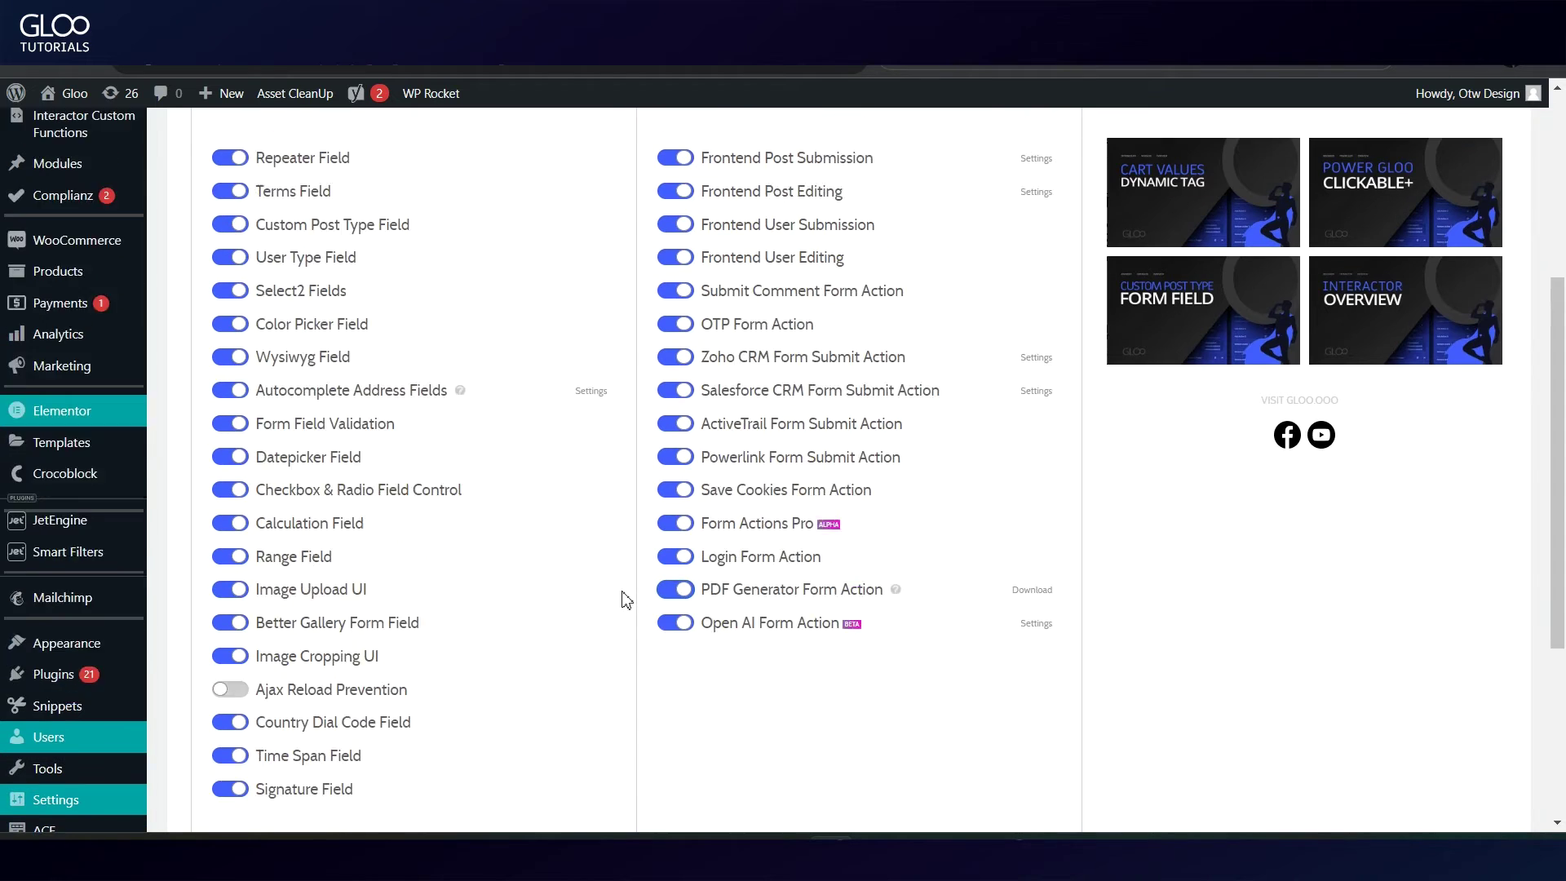
pyautogui.click(230, 753)
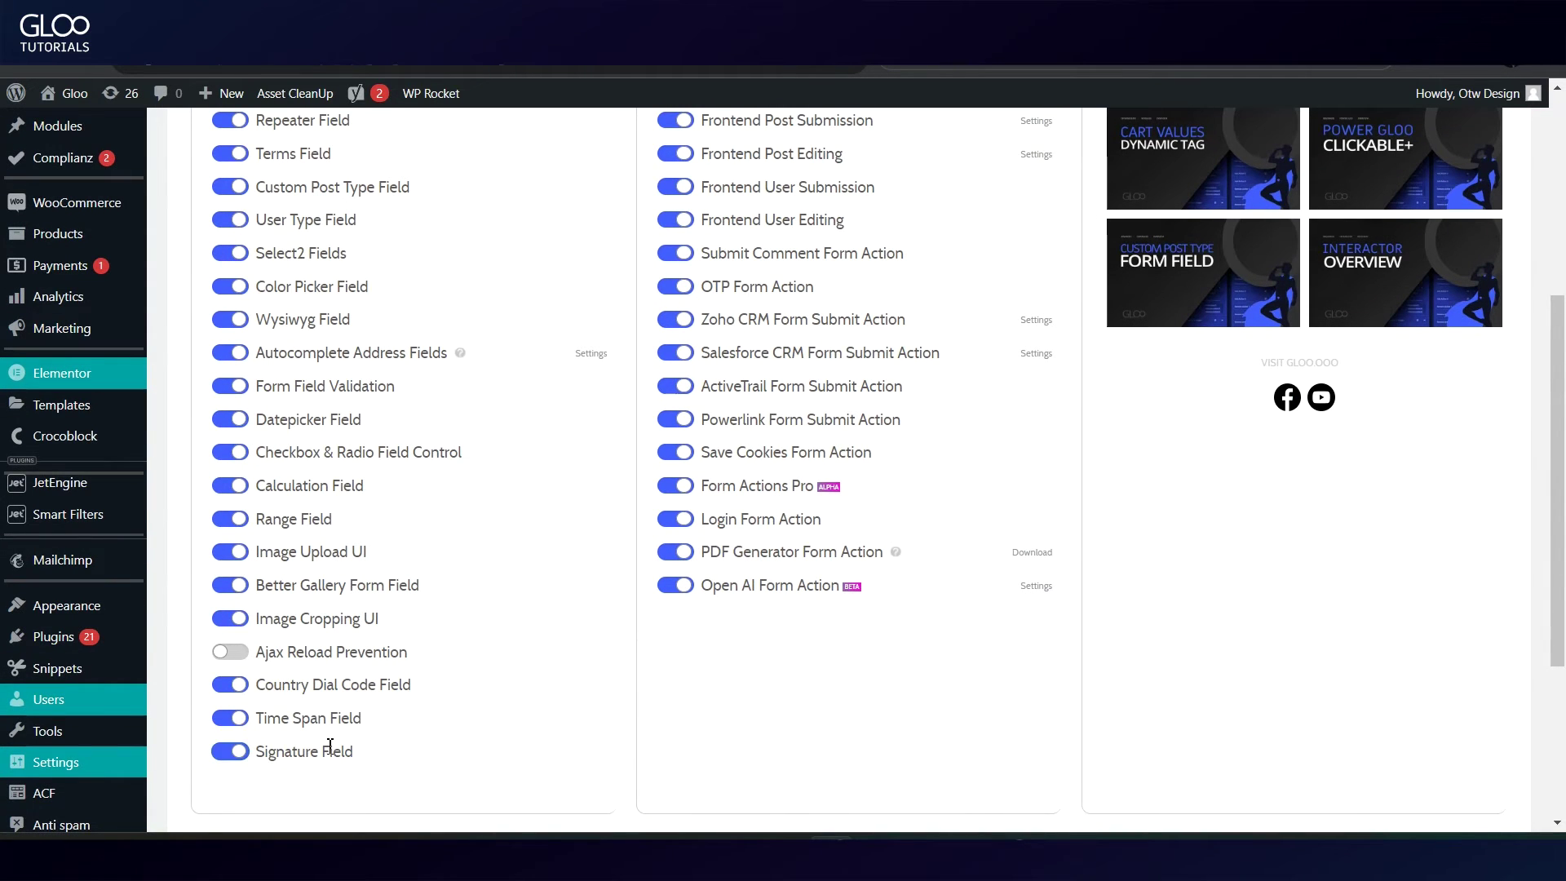
# Step: Download the PDF Generator Form Action plugin zip and go to the Plugins list
pyautogui.click(684, 552)
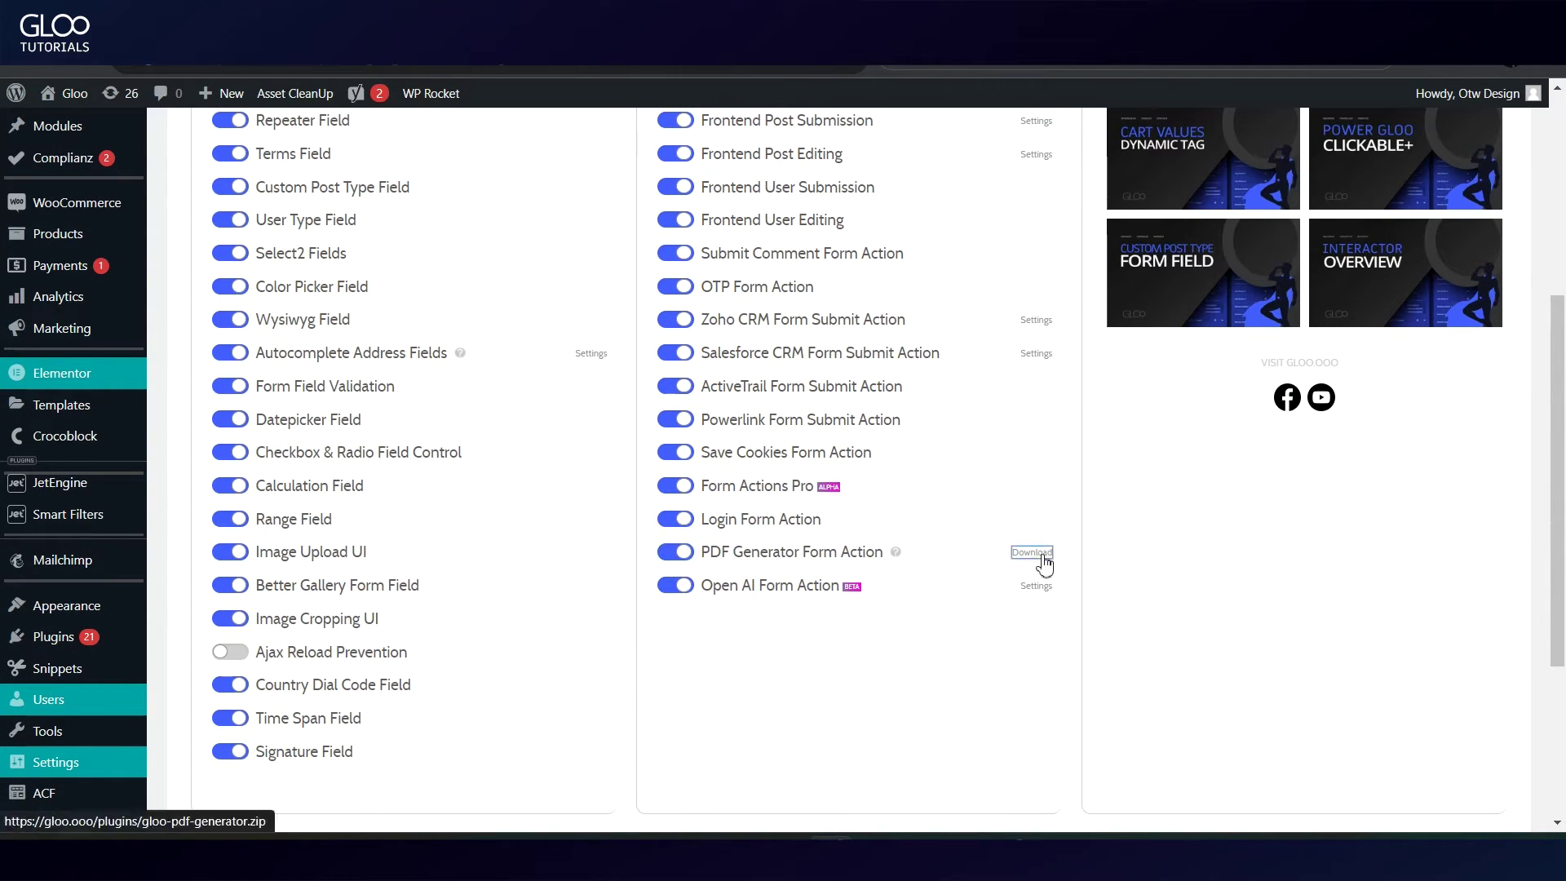
pyautogui.click(1043, 559)
pyautogui.click(1436, 66)
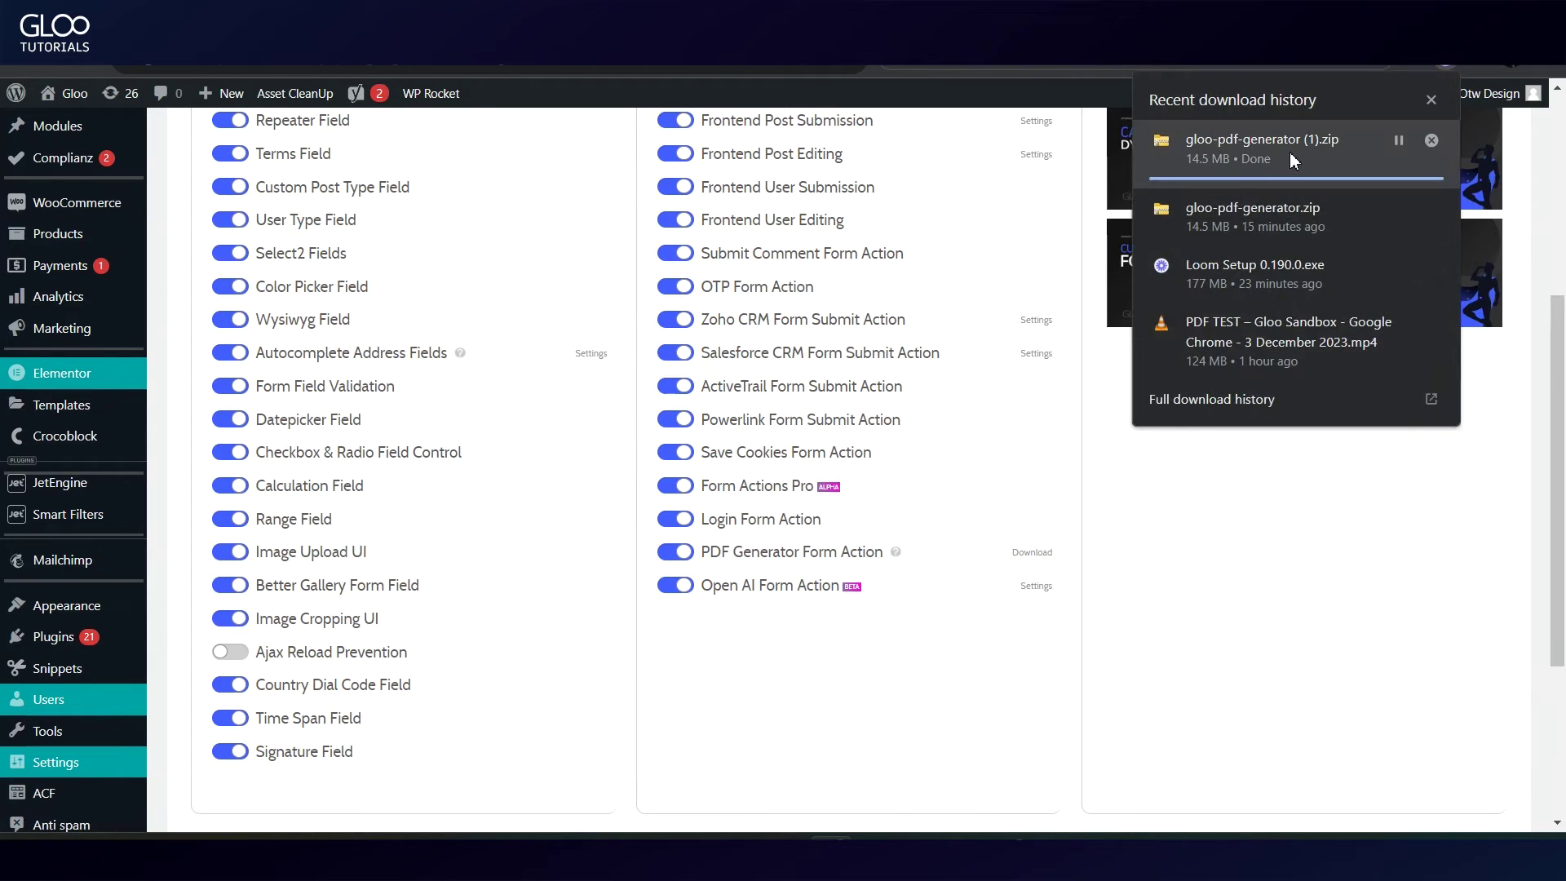
pyautogui.click(98, 637)
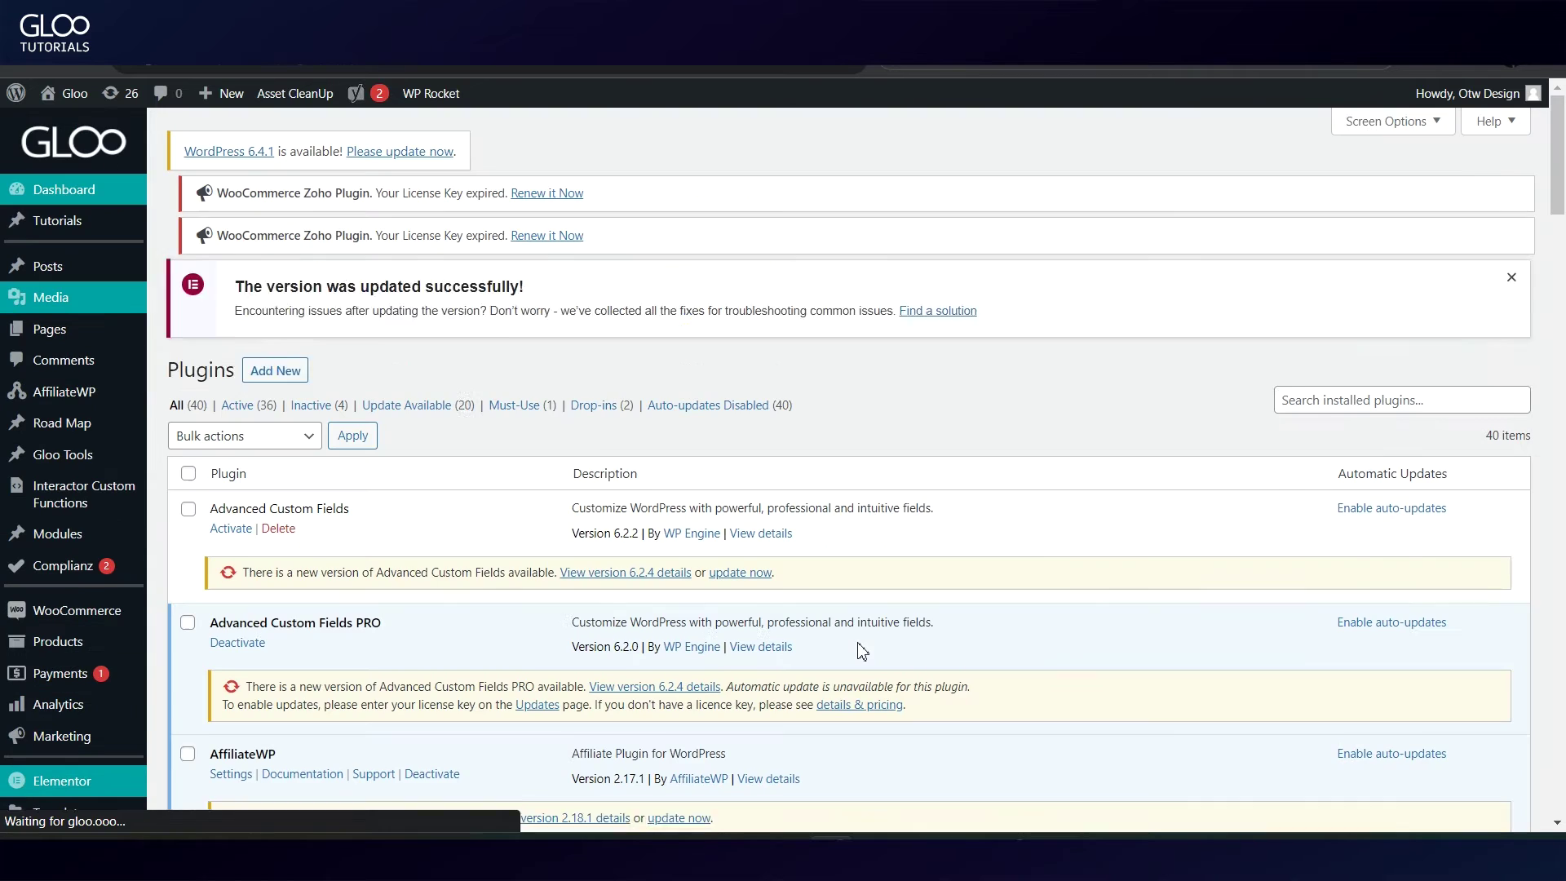
# Step: Under Add New > Upload Plugin, choose gloo-pdf-generator.zip from Downloads
pyautogui.click(278, 287)
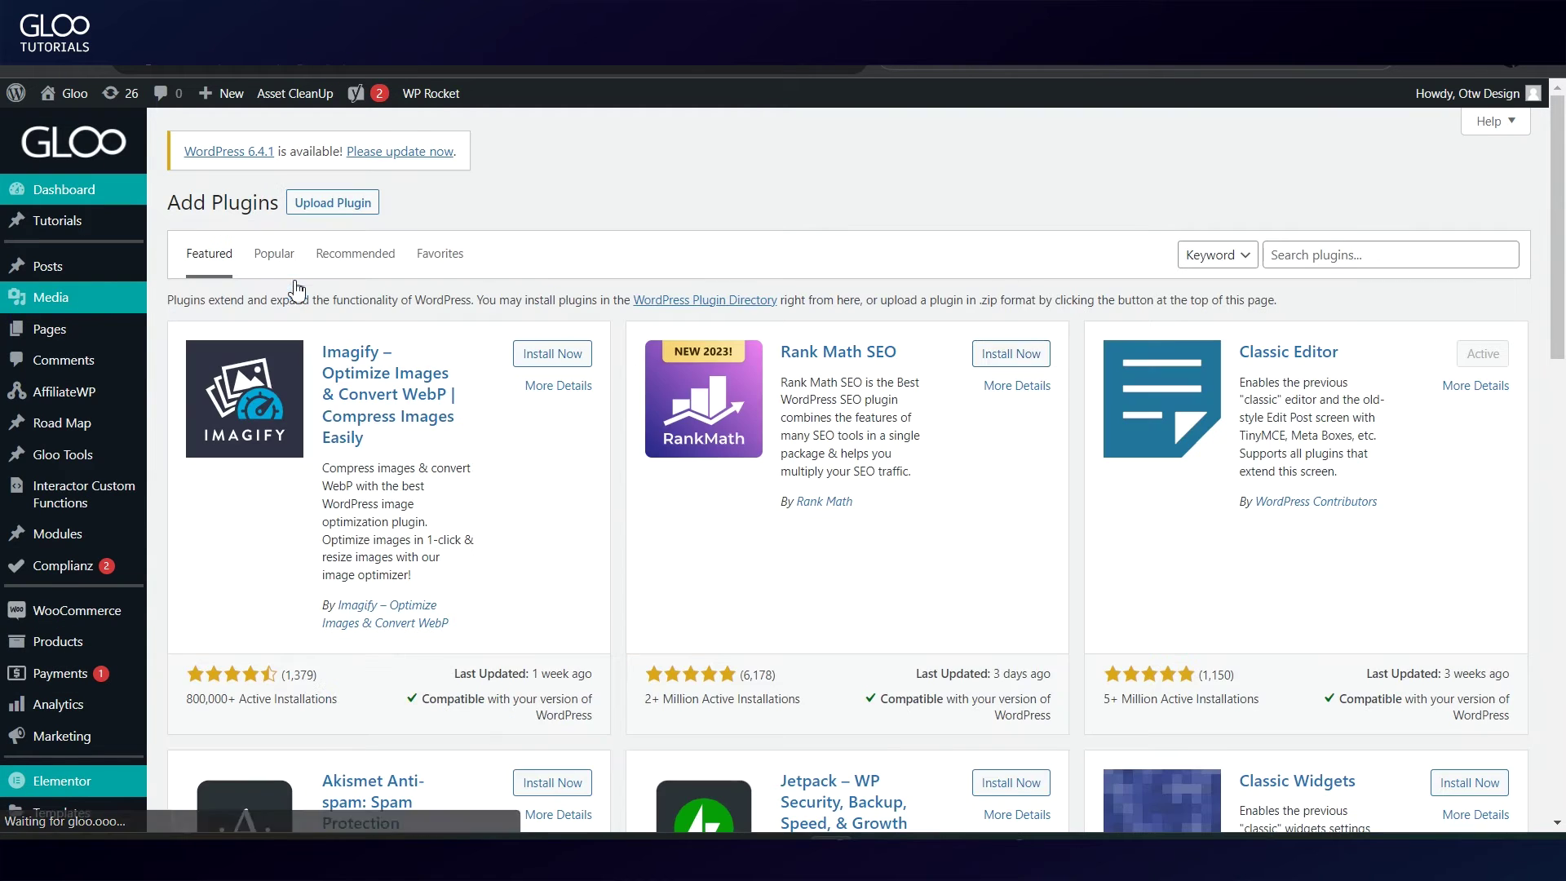
pyautogui.click(332, 202)
pyautogui.click(715, 368)
pyautogui.doubleClick(1023, 257)
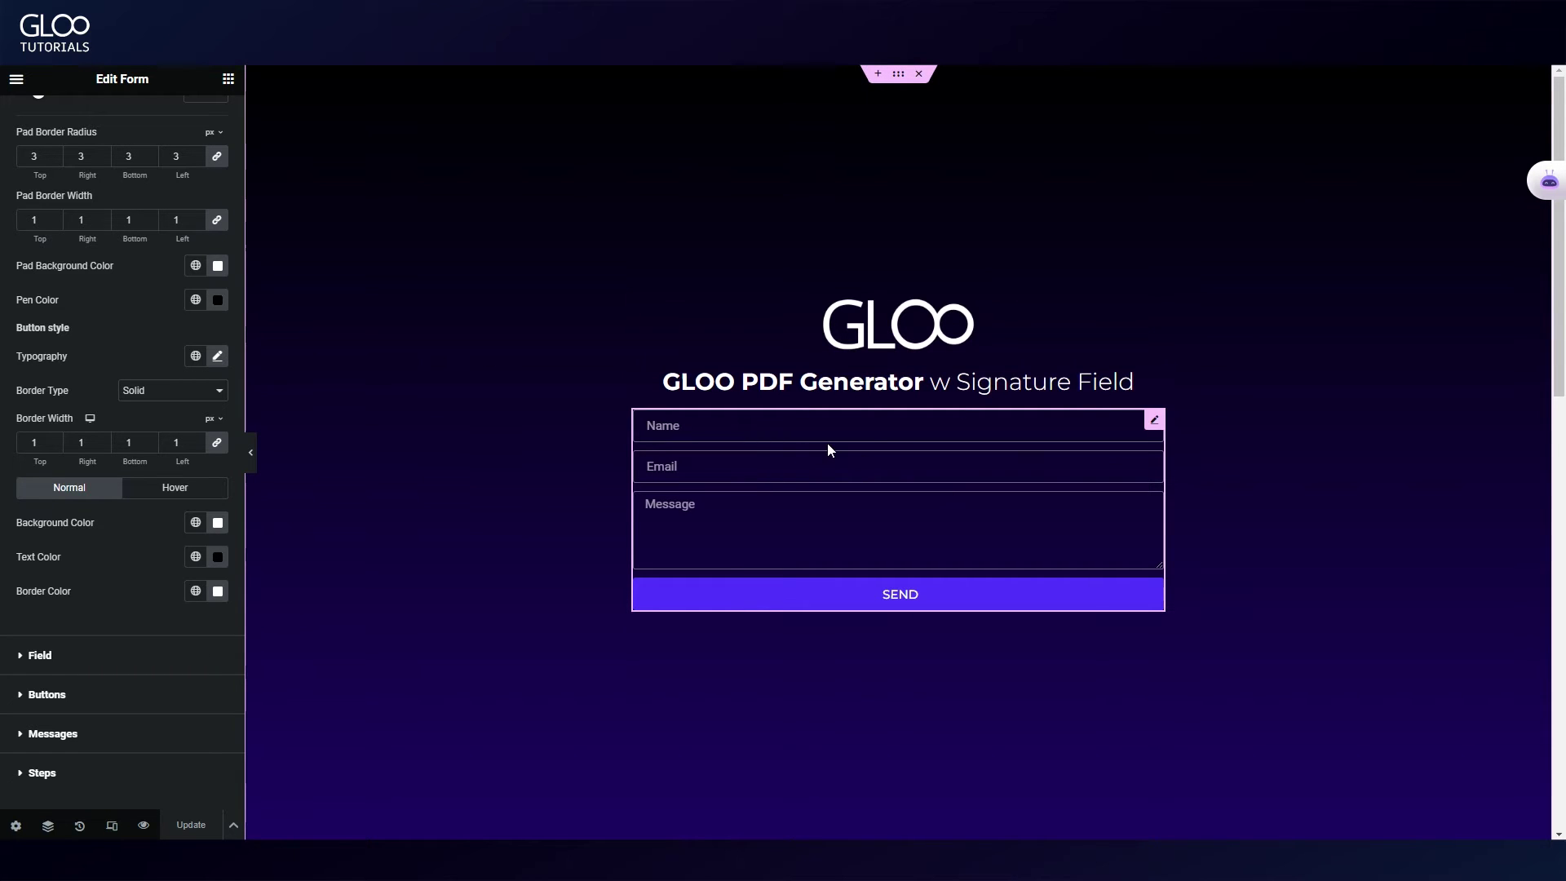
pyautogui.click(828, 447)
pyautogui.click(41, 119)
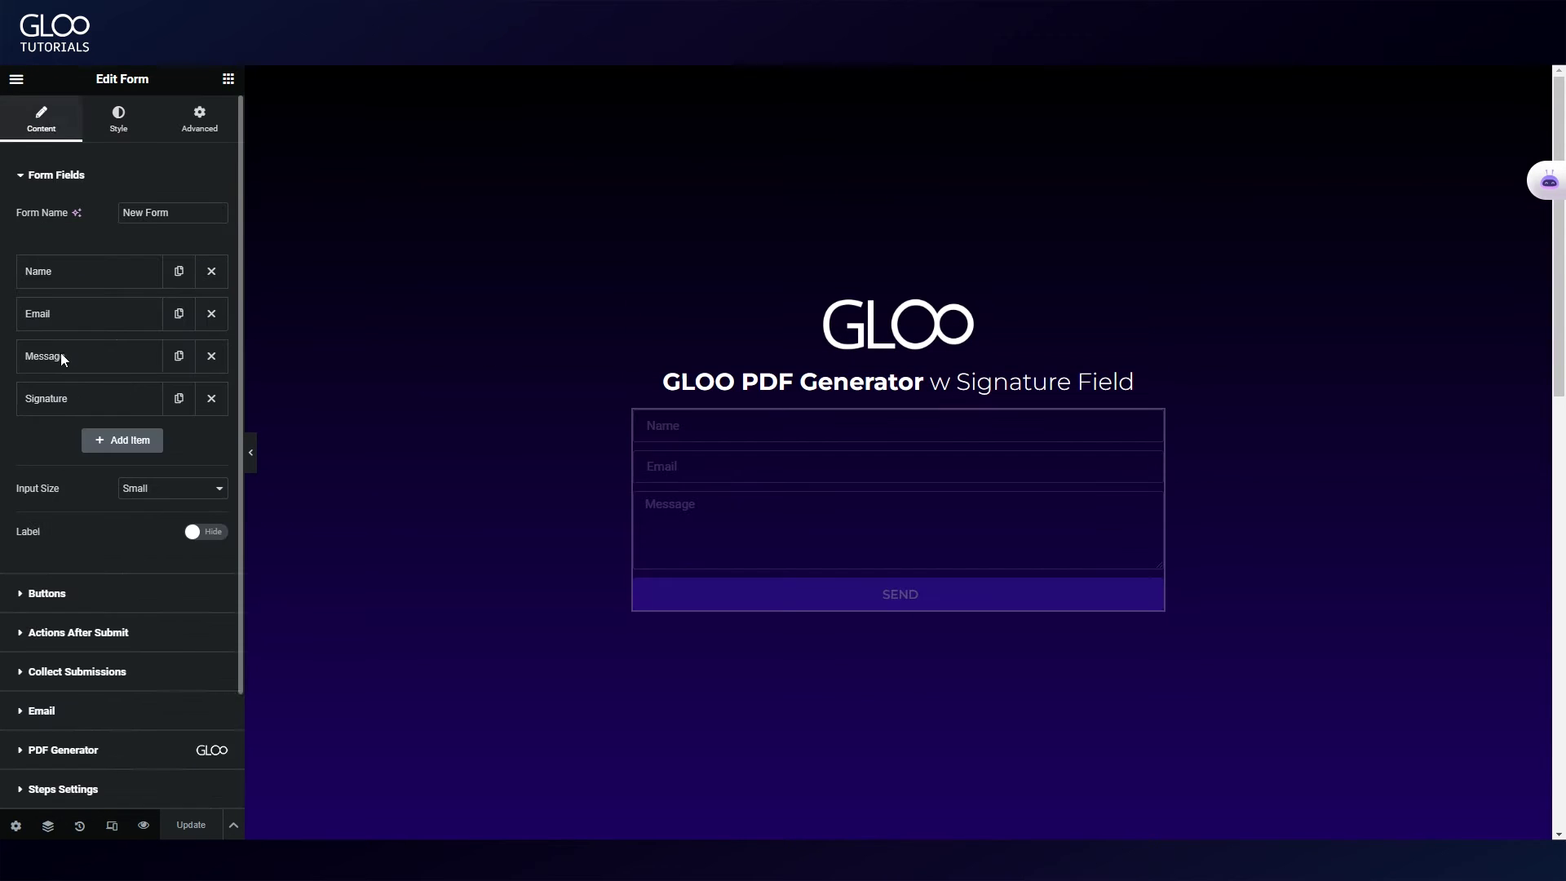
pyautogui.click(56, 314)
pyautogui.click(1517, 363)
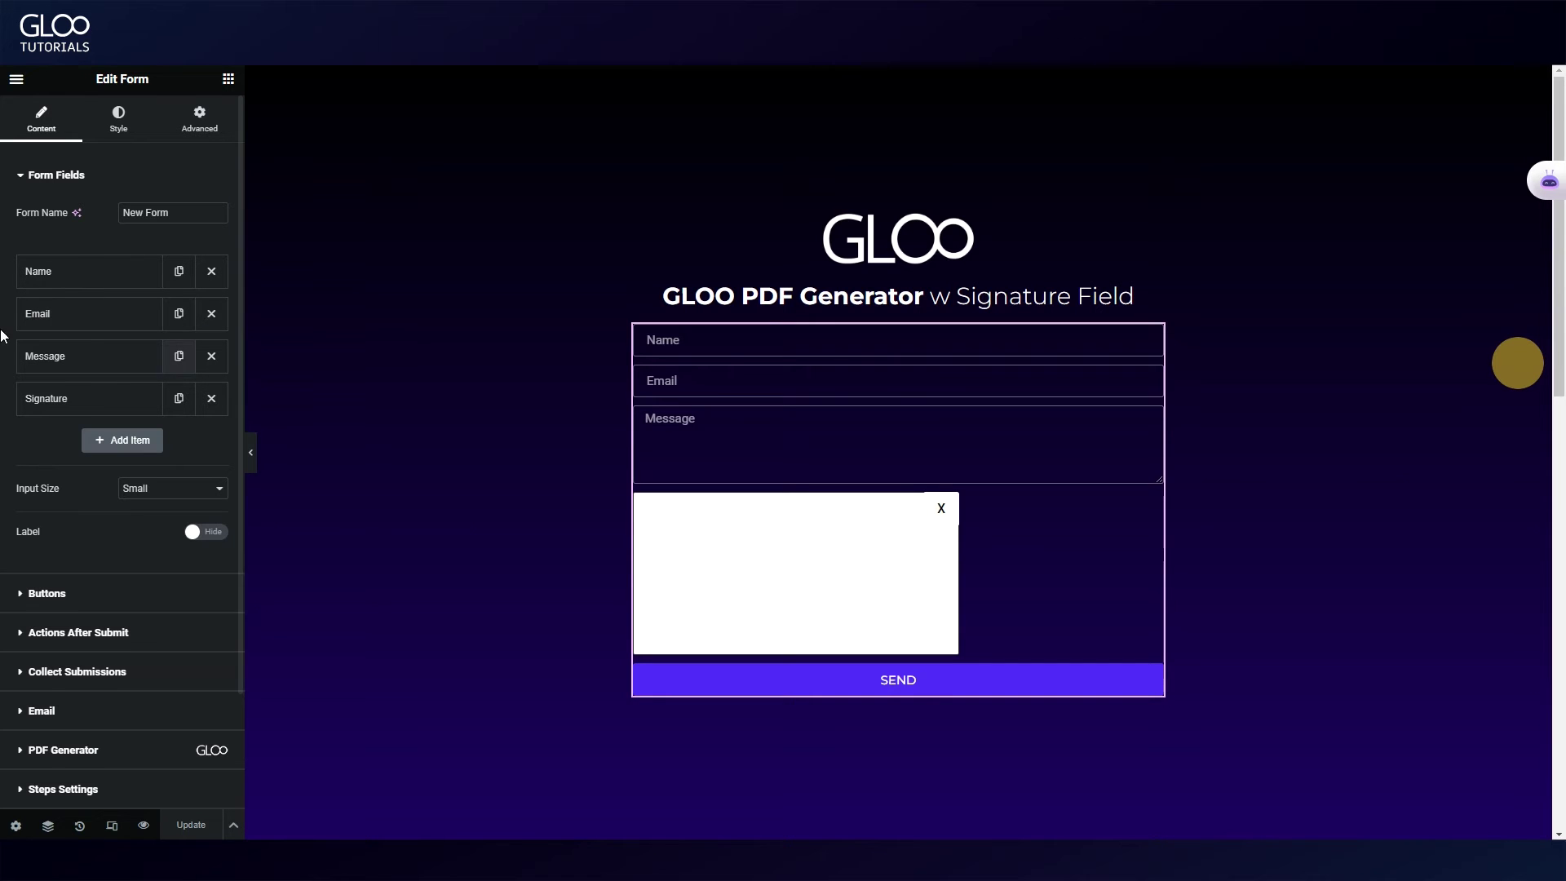
pyautogui.click(82, 277)
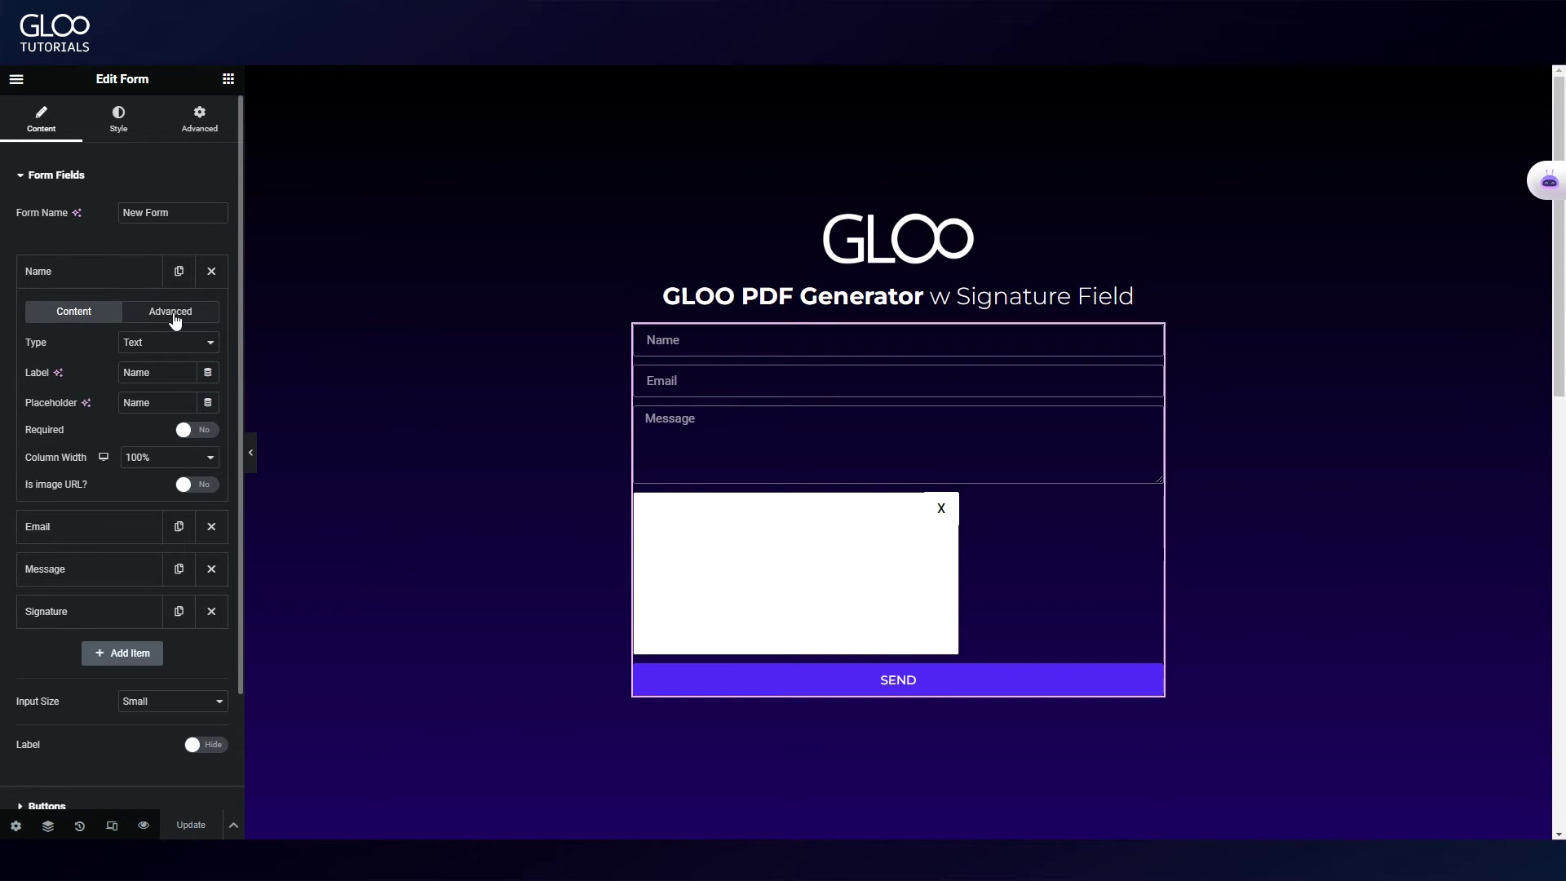
pyautogui.click(171, 310)
pyautogui.click(152, 447)
pyautogui.tripleClick(191, 448)
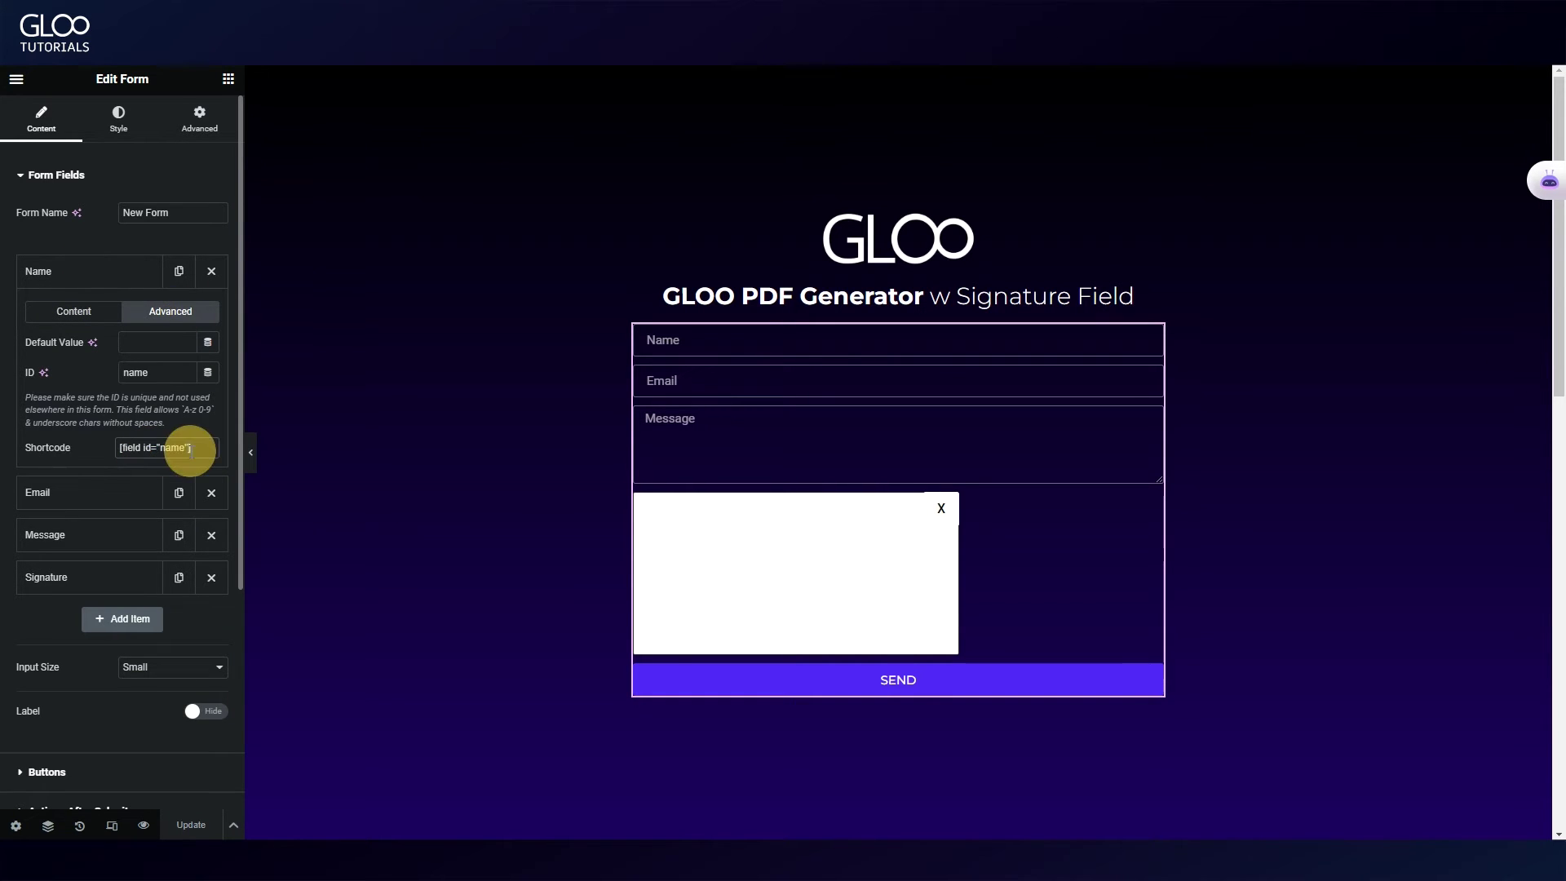
pyautogui.click(105, 262)
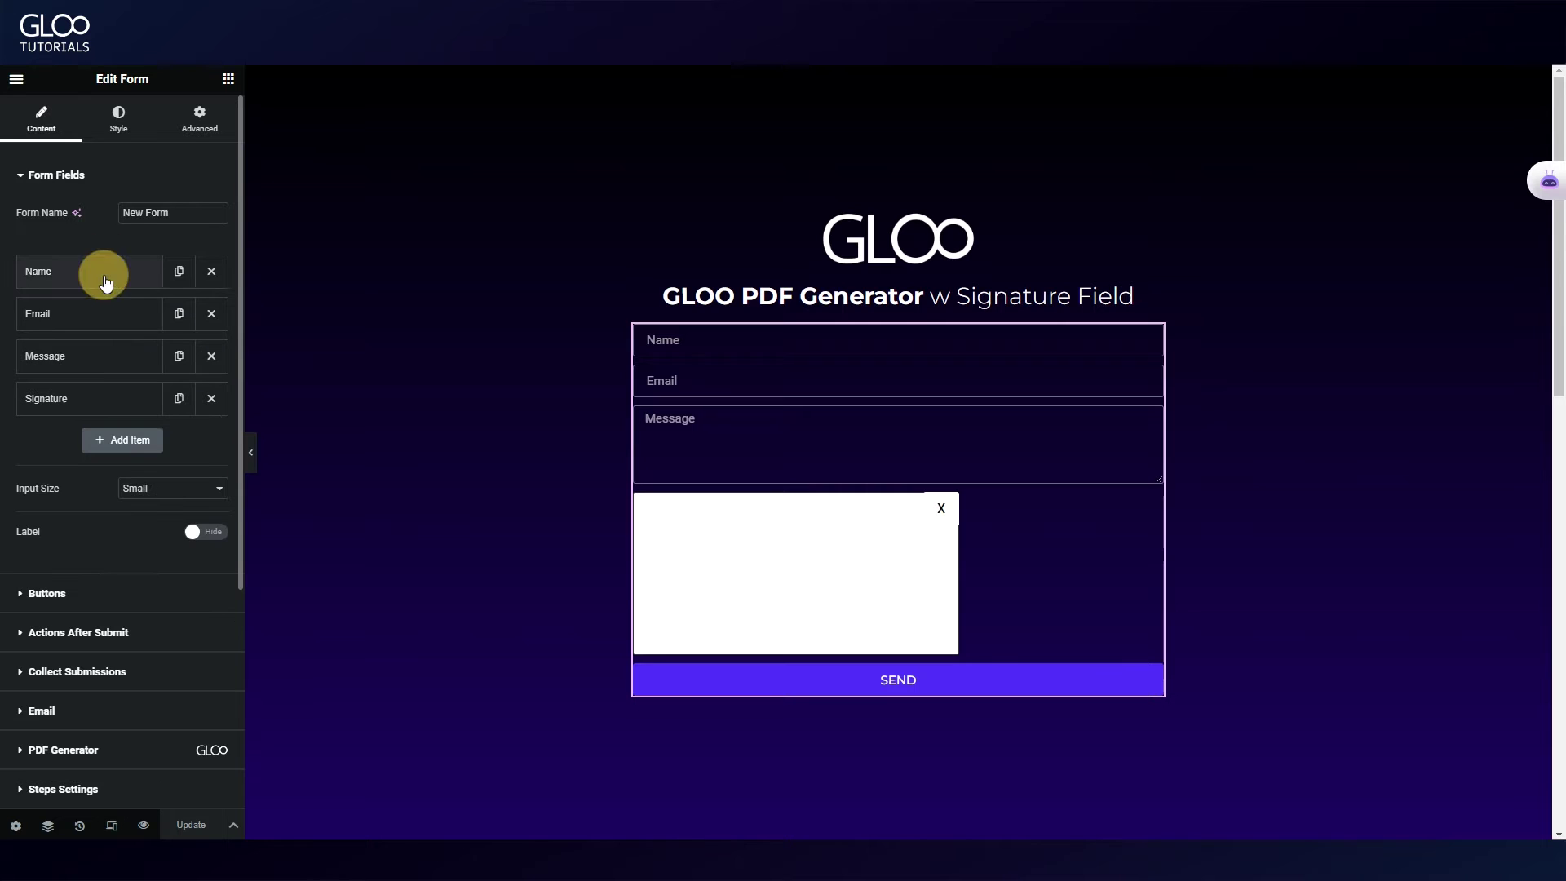
pyautogui.click(97, 310)
pyautogui.click(167, 353)
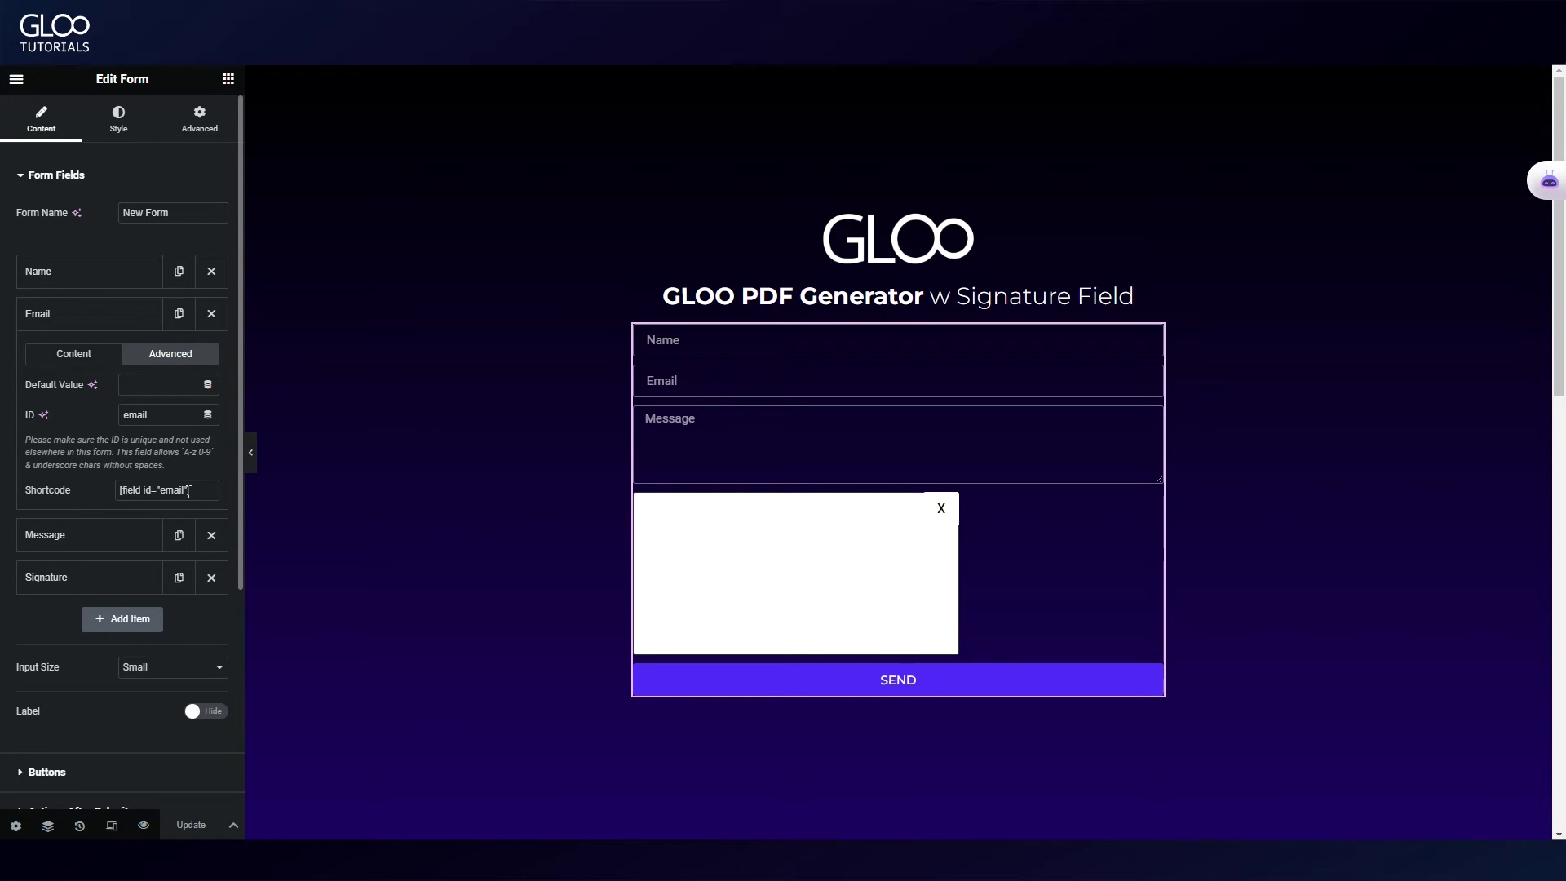
pyautogui.tripleClick(191, 491)
pyautogui.click(144, 318)
pyautogui.click(133, 357)
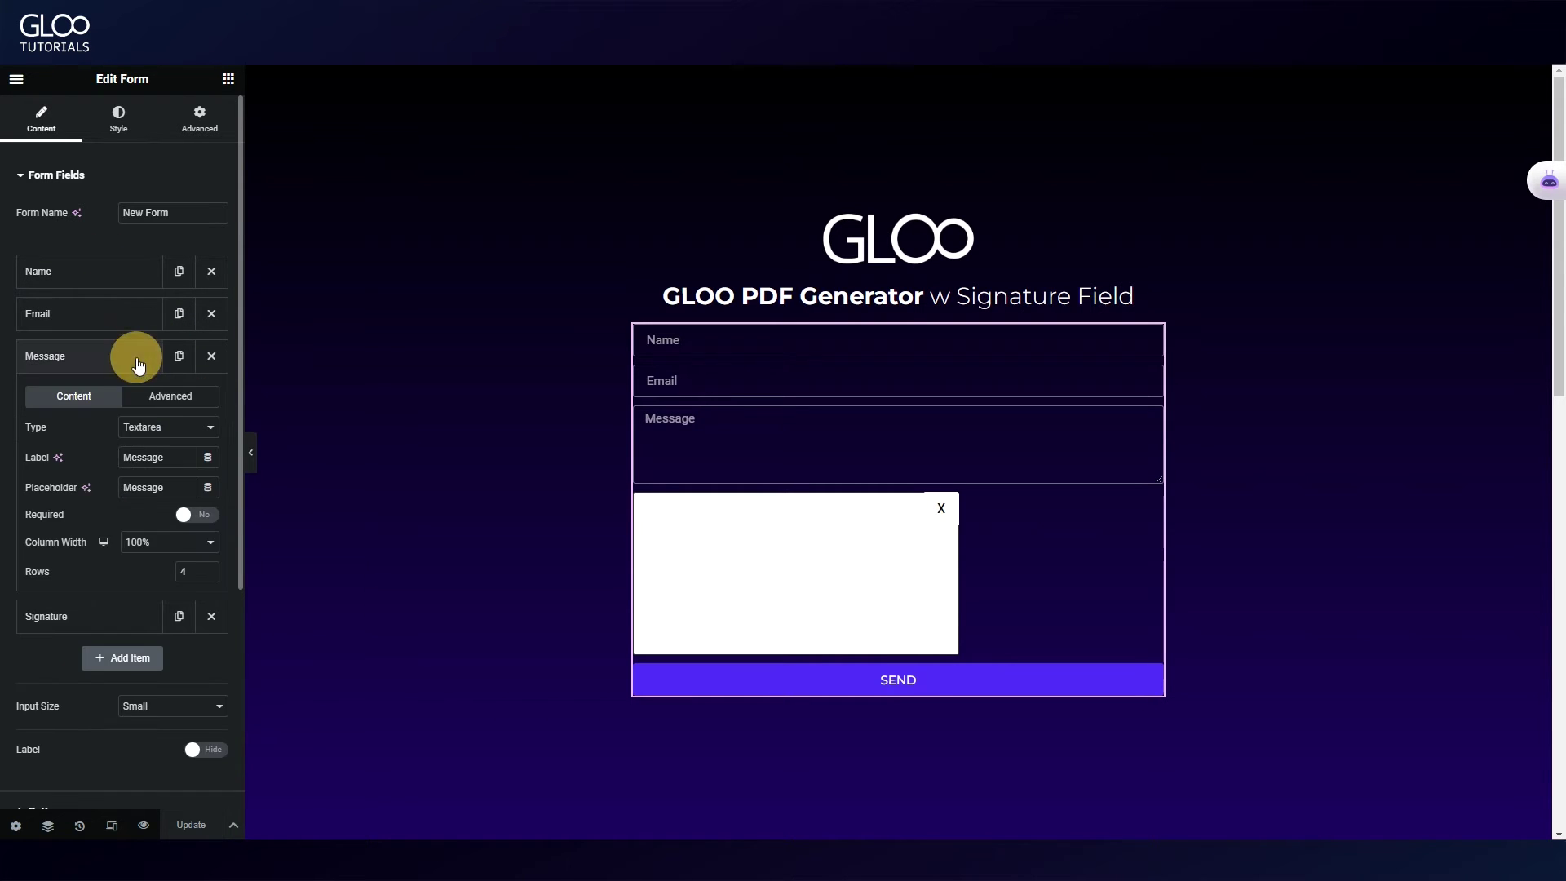
pyautogui.click(168, 396)
pyautogui.tripleClick(178, 538)
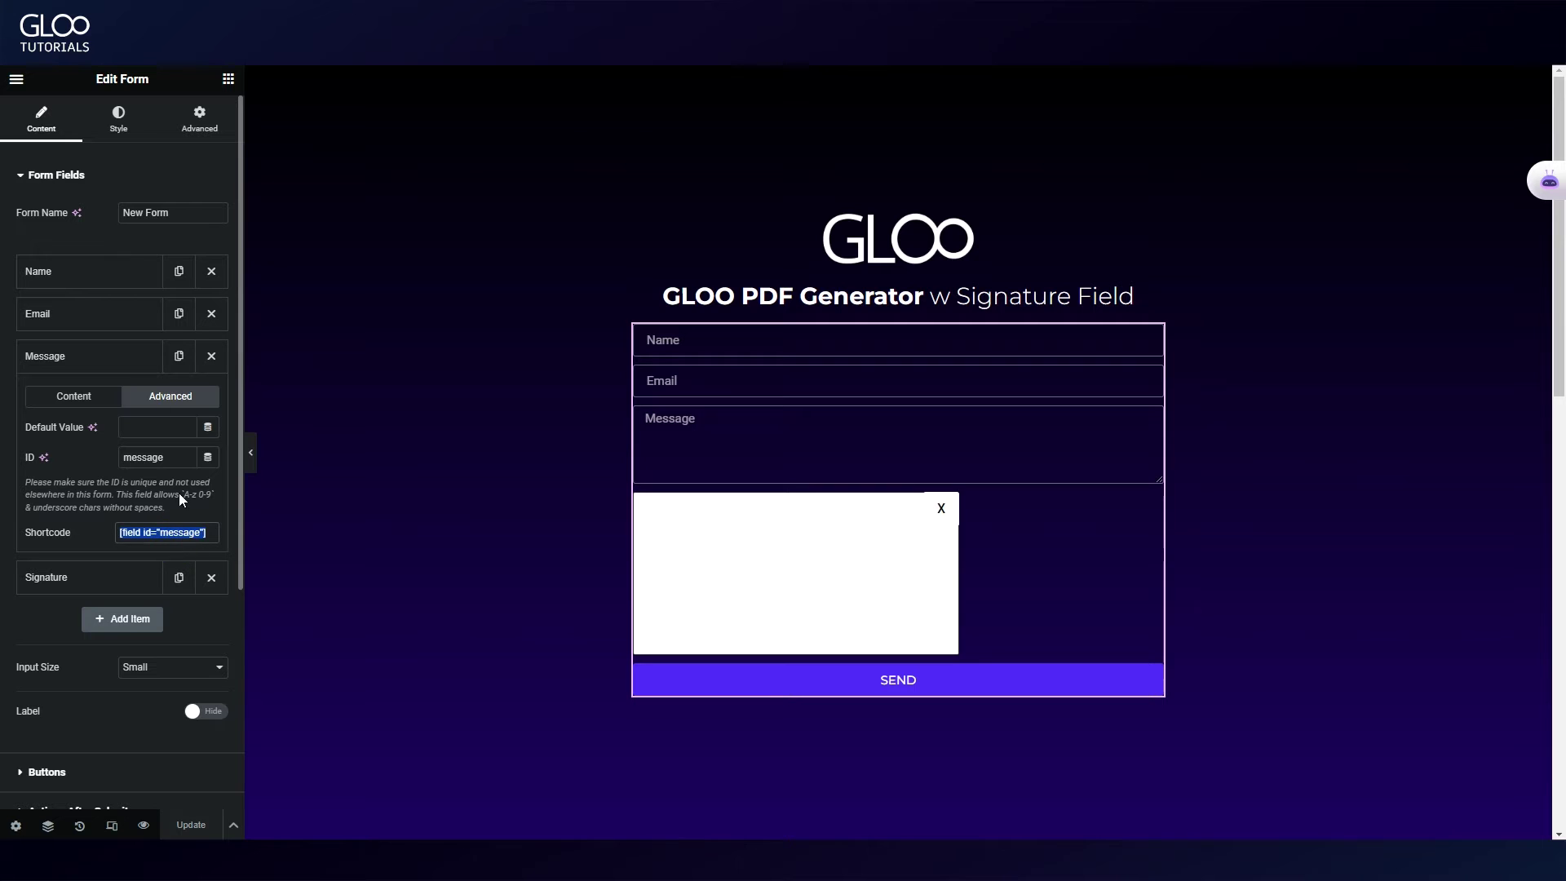
pyautogui.click(139, 351)
pyautogui.click(123, 400)
pyautogui.click(170, 438)
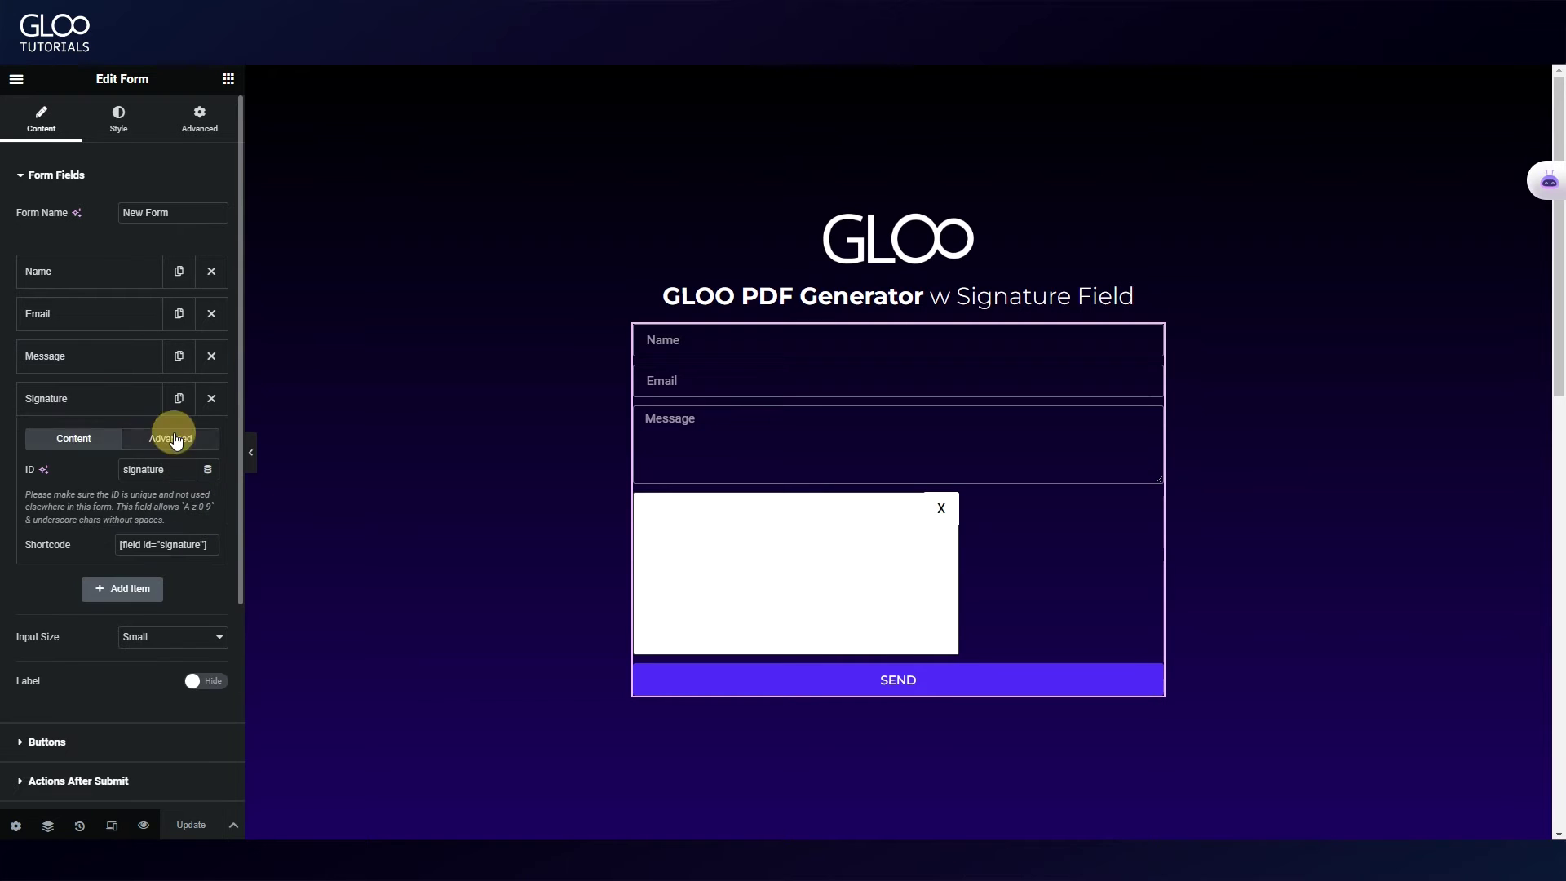
pyautogui.tripleClick(163, 545)
pyautogui.click(119, 388)
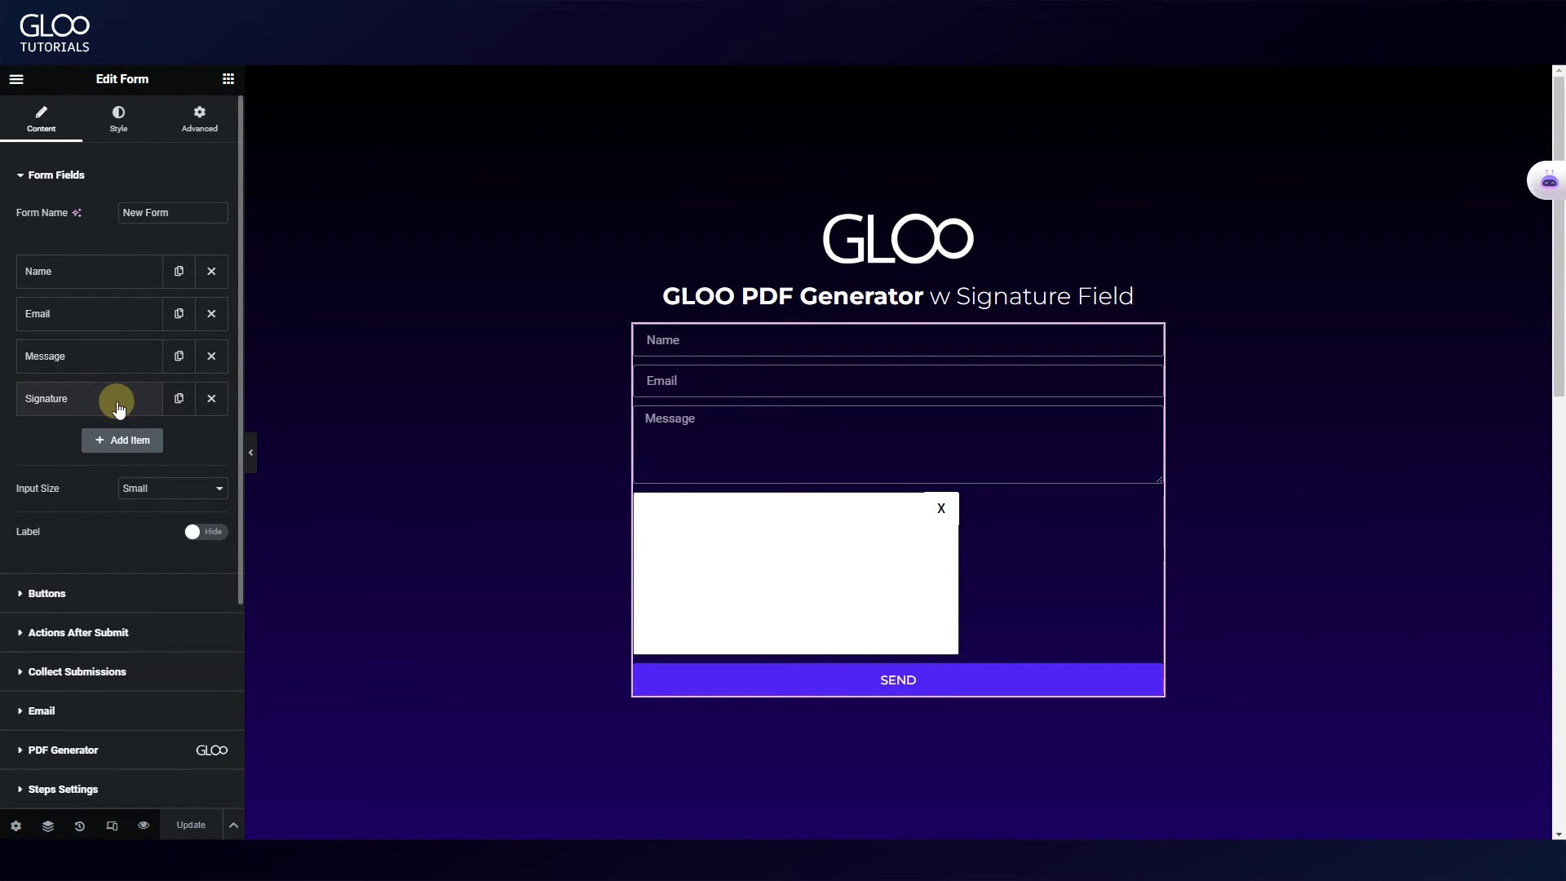
pyautogui.click(114, 400)
pyautogui.click(87, 444)
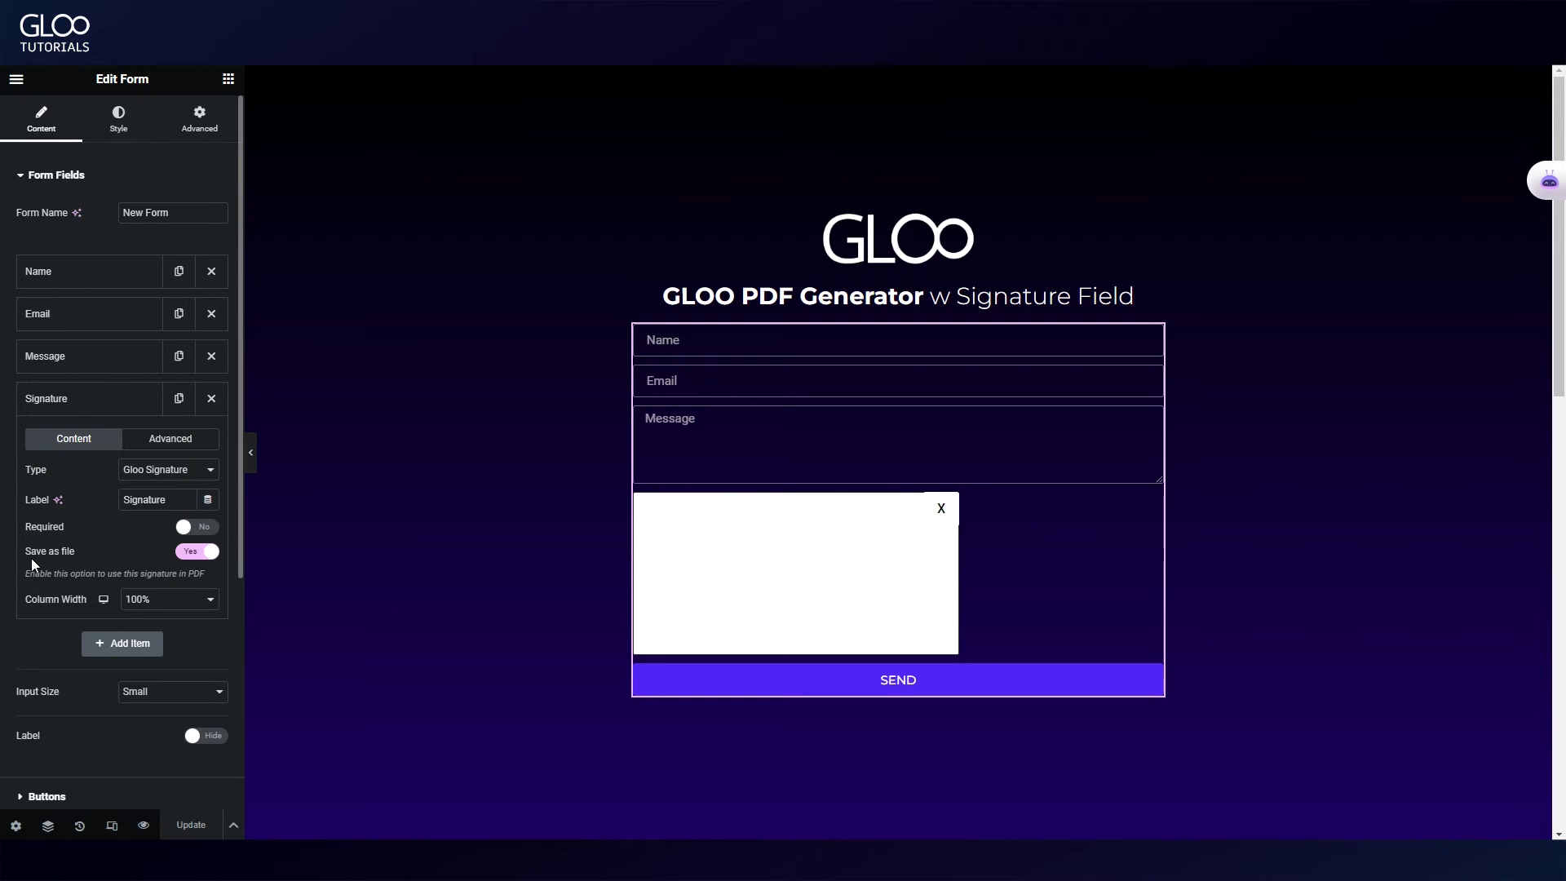
pyautogui.moveTo(31, 562)
pyautogui.mouseDown()
pyautogui.moveTo(71, 549)
pyautogui.moveTo(220, 577)
pyautogui.mouseUp()
pyautogui.click(103, 542)
pyautogui.scroll(-1, 161, 490)
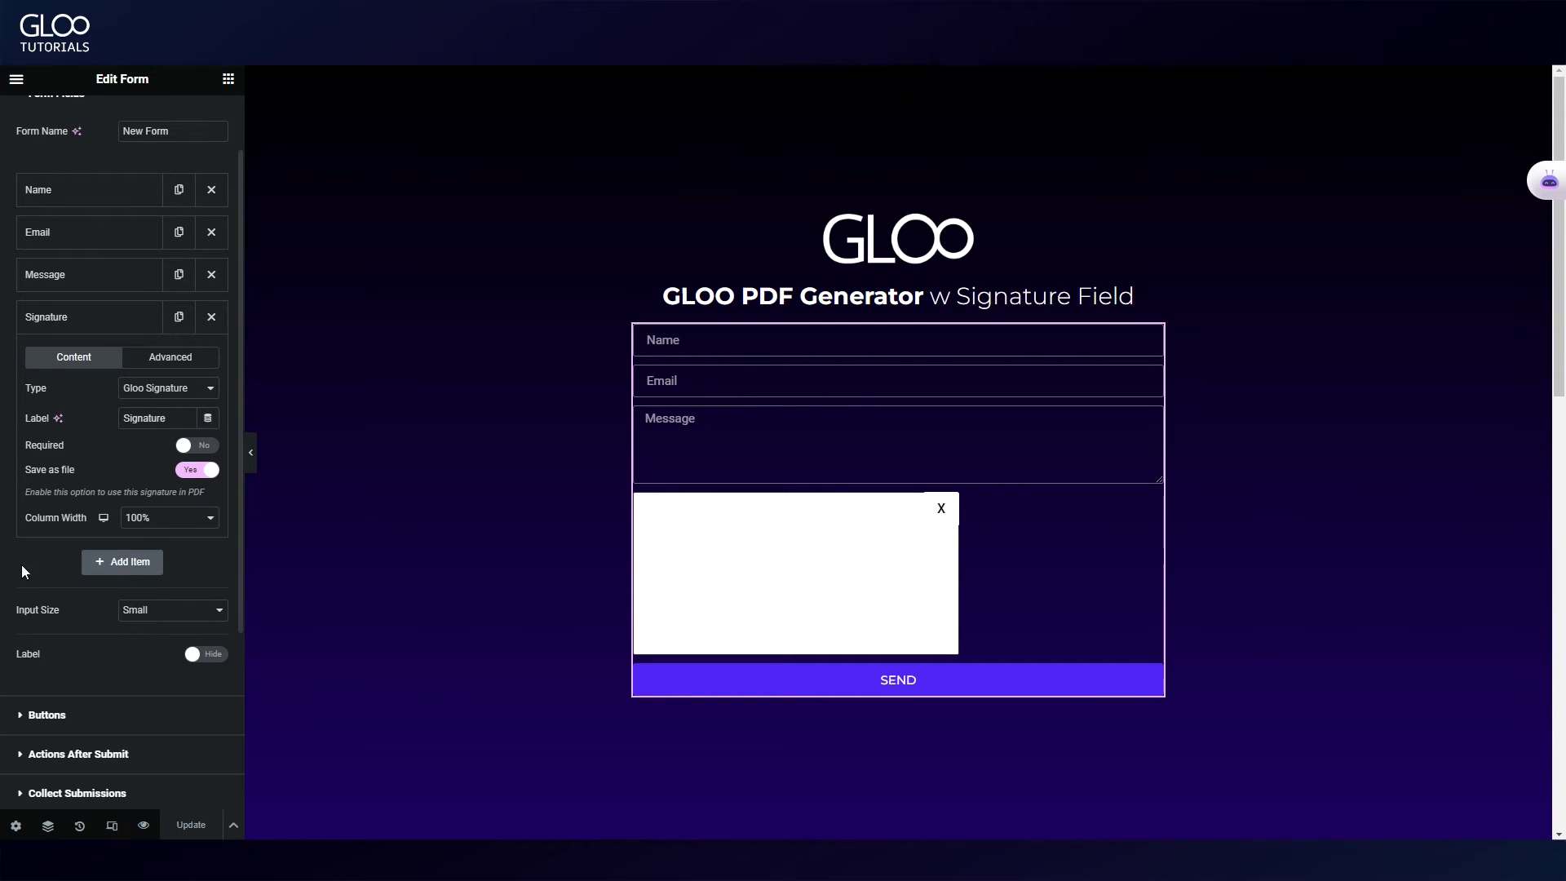
pyautogui.scroll(-3, 151, 556)
pyautogui.scroll(4, 151, 556)
pyautogui.click(95, 124)
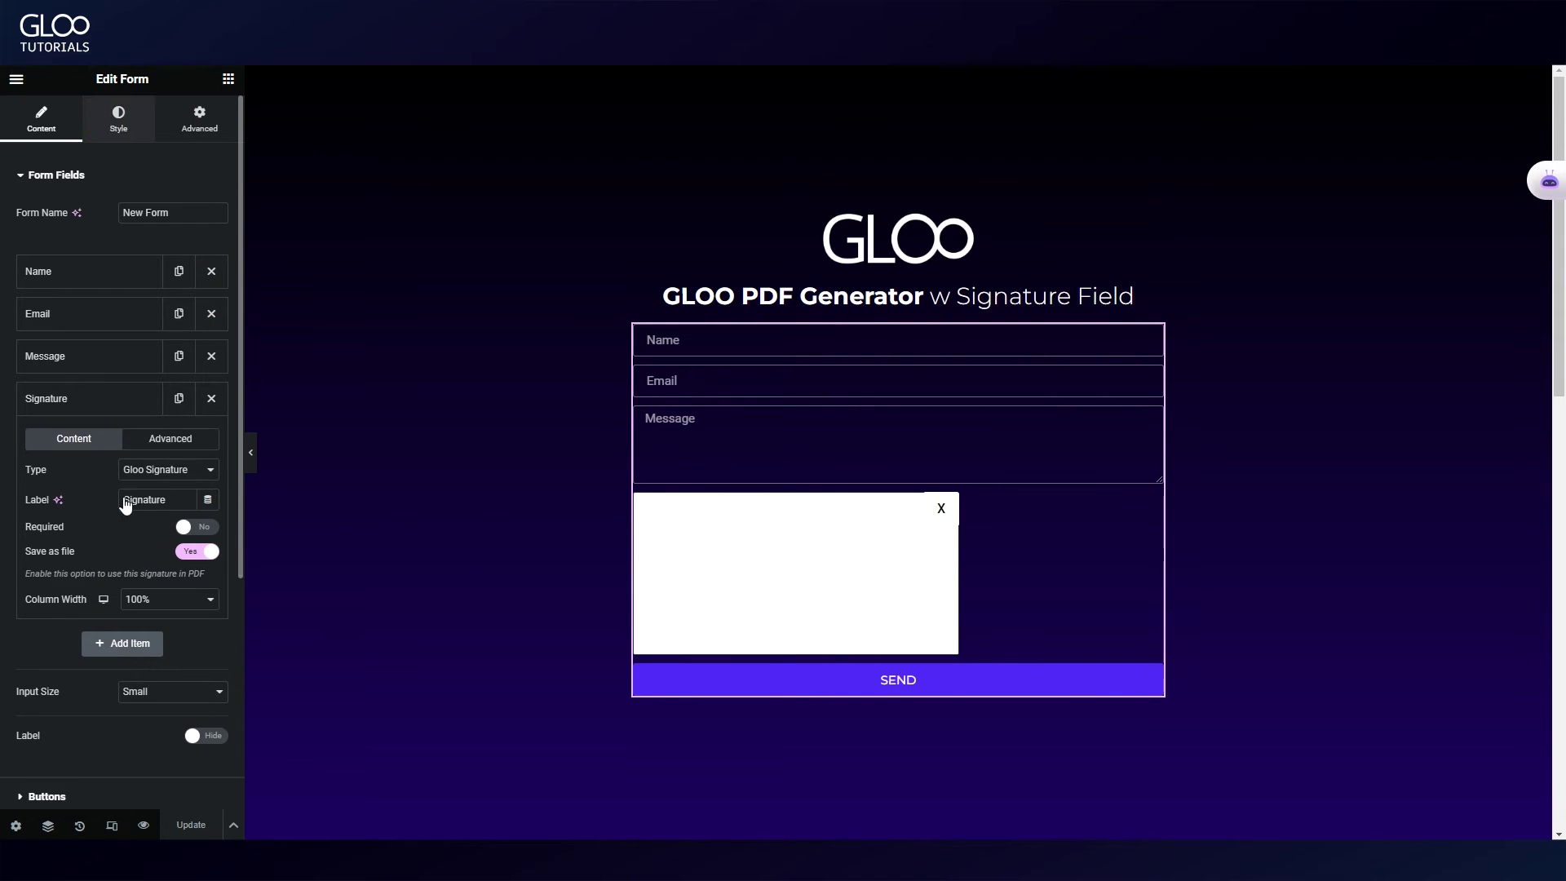
pyautogui.click(94, 172)
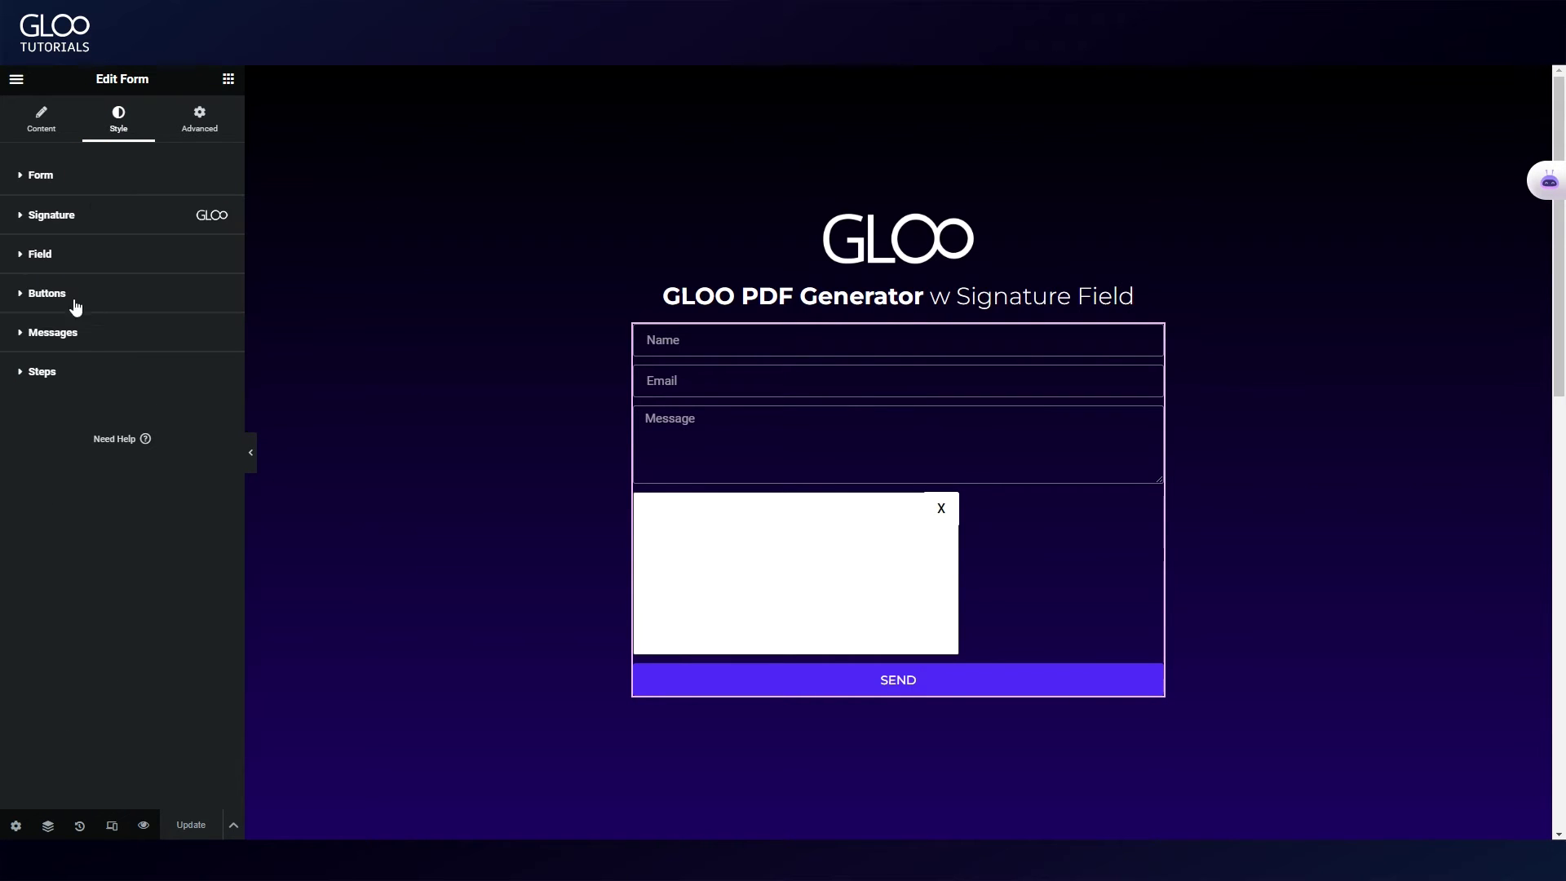
pyautogui.click(82, 218)
pyautogui.scroll(-4, 126, 563)
pyautogui.scroll(4, 125, 562)
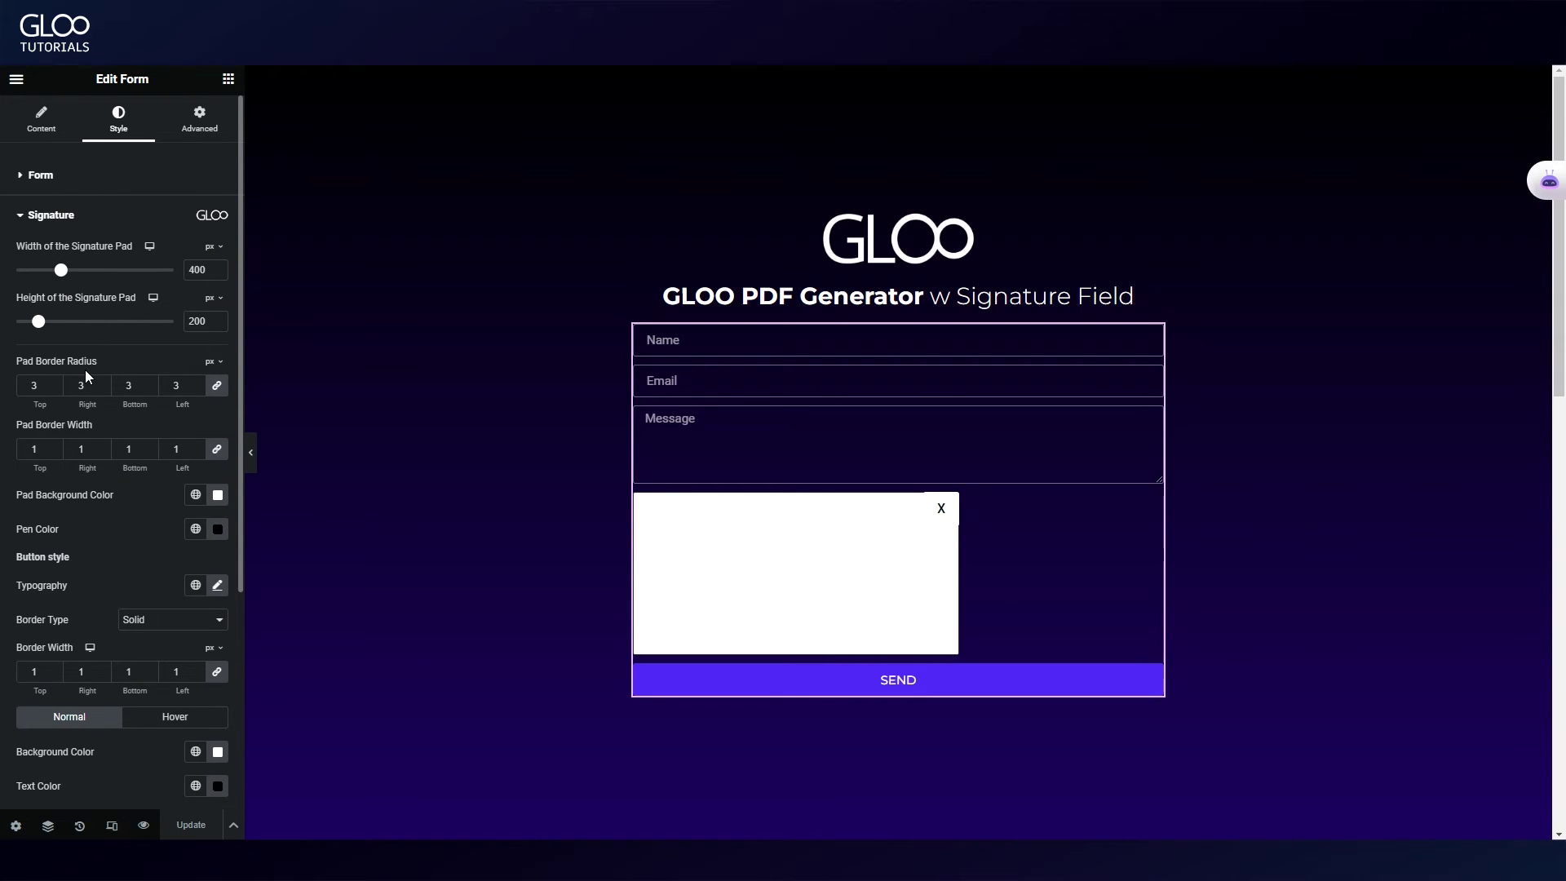
pyautogui.click(41, 118)
# Step: Remove the PDF Generator action from Actions After Submit and add it back
pyautogui.scroll(-2, 167, 689)
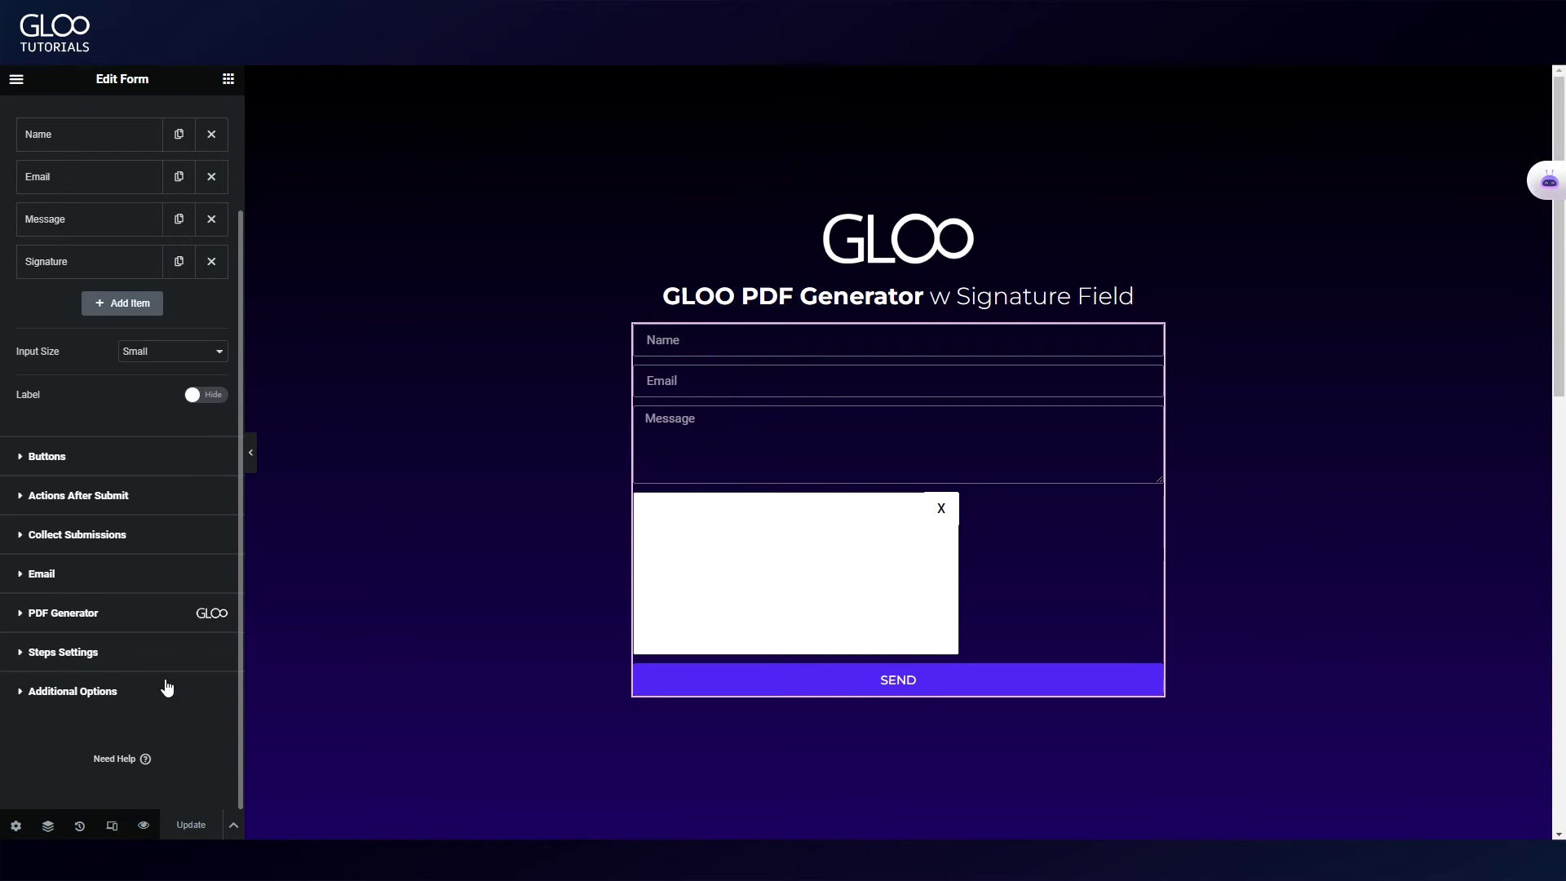
pyautogui.click(67, 538)
pyautogui.click(74, 355)
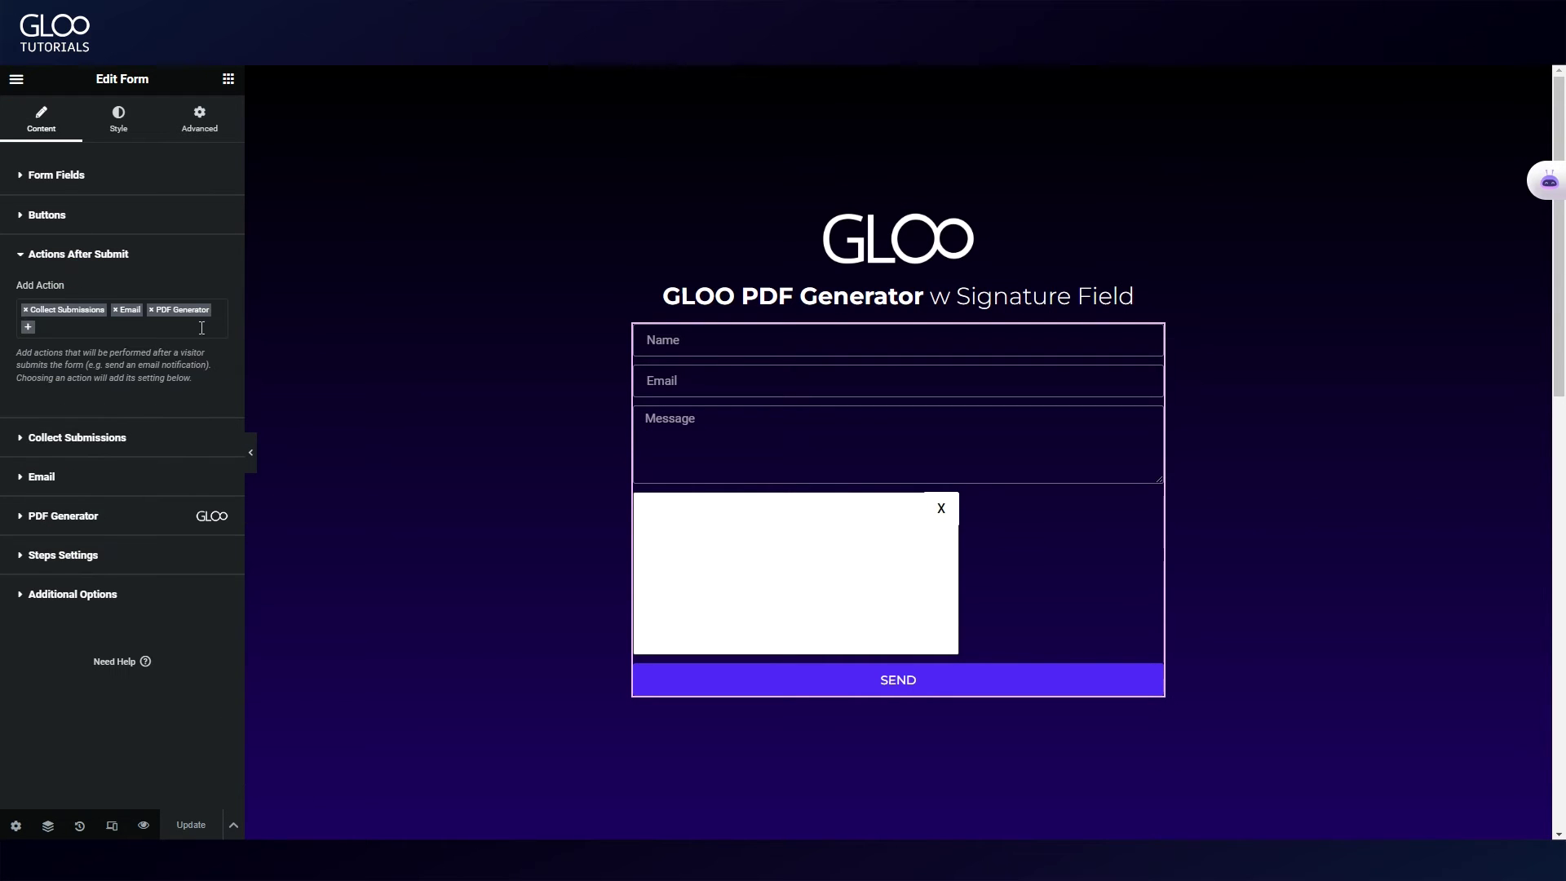
pyautogui.click(150, 311)
pyautogui.scroll(-5, 129, 448)
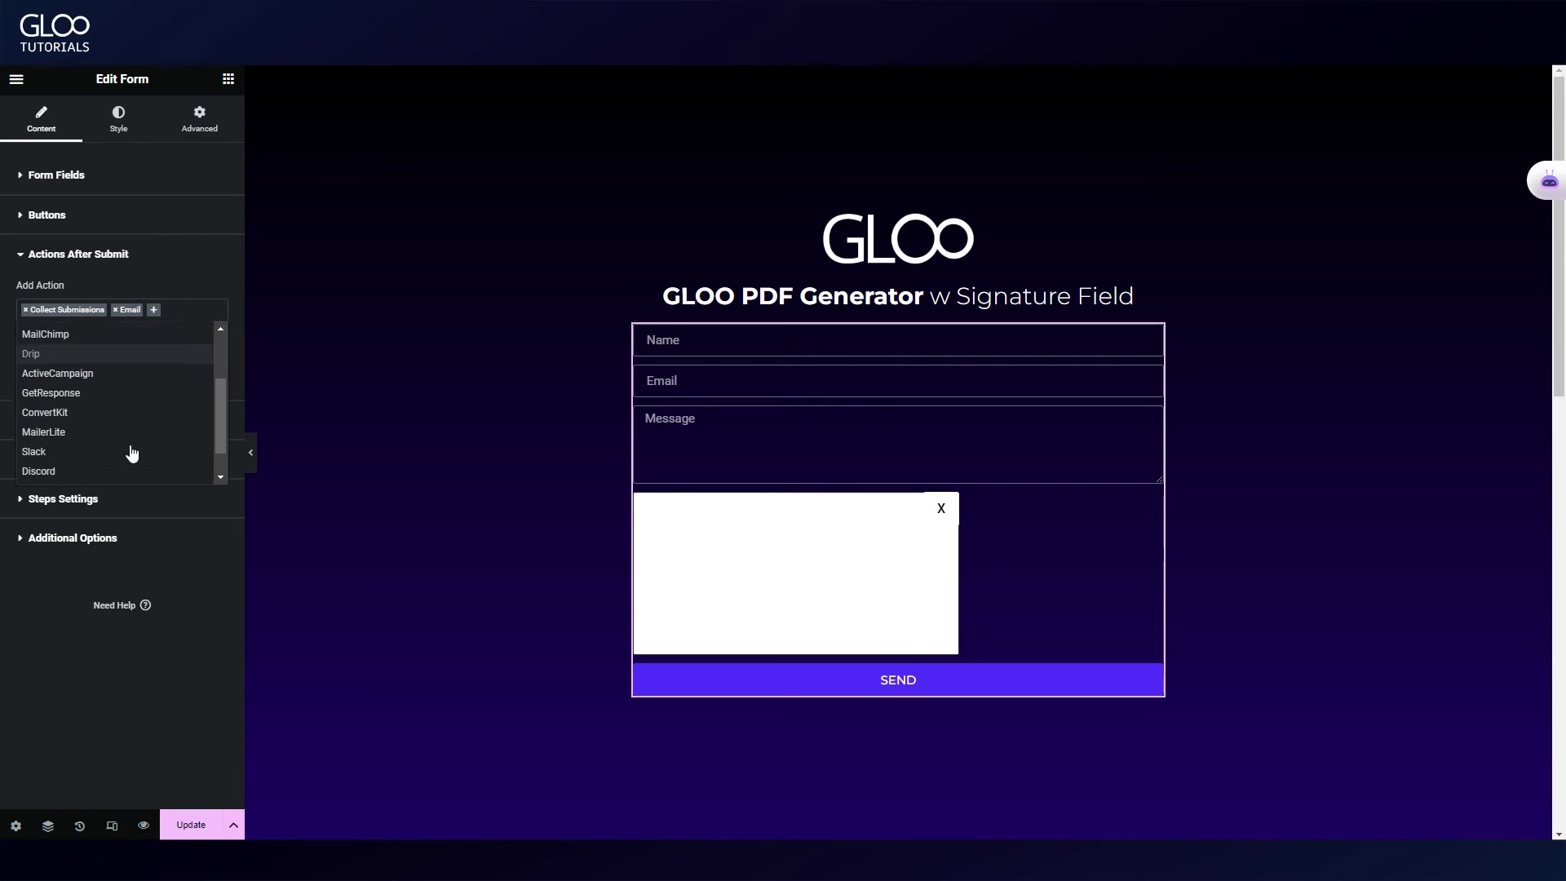
pyautogui.click(57, 455)
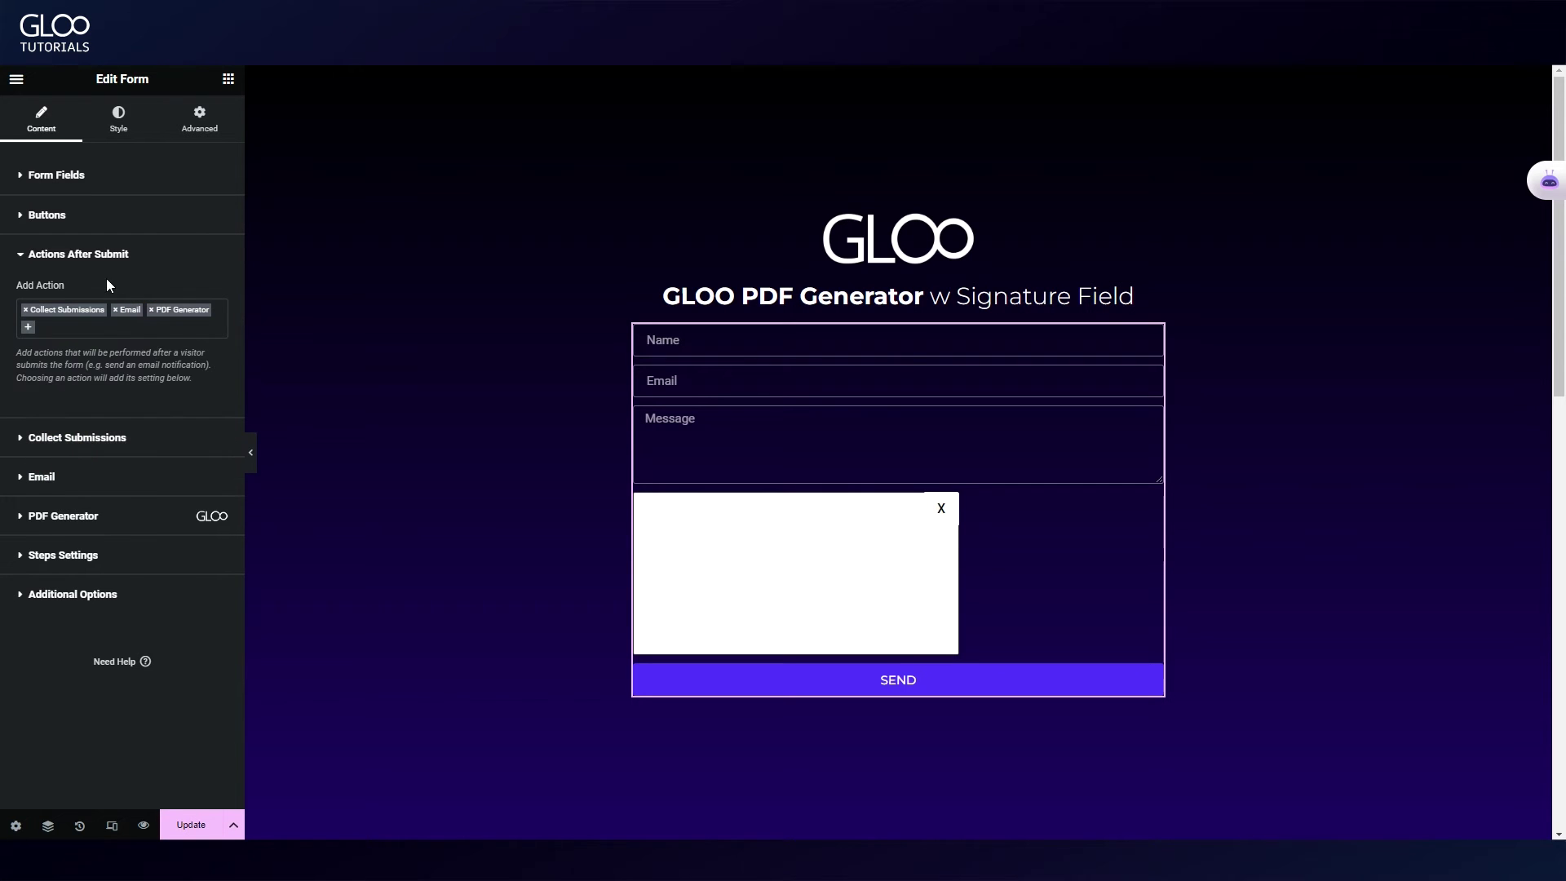
# Step: Keep A4 page size, name the export file 'my export', and replace the page mapping with an empty item
pyautogui.click(75, 517)
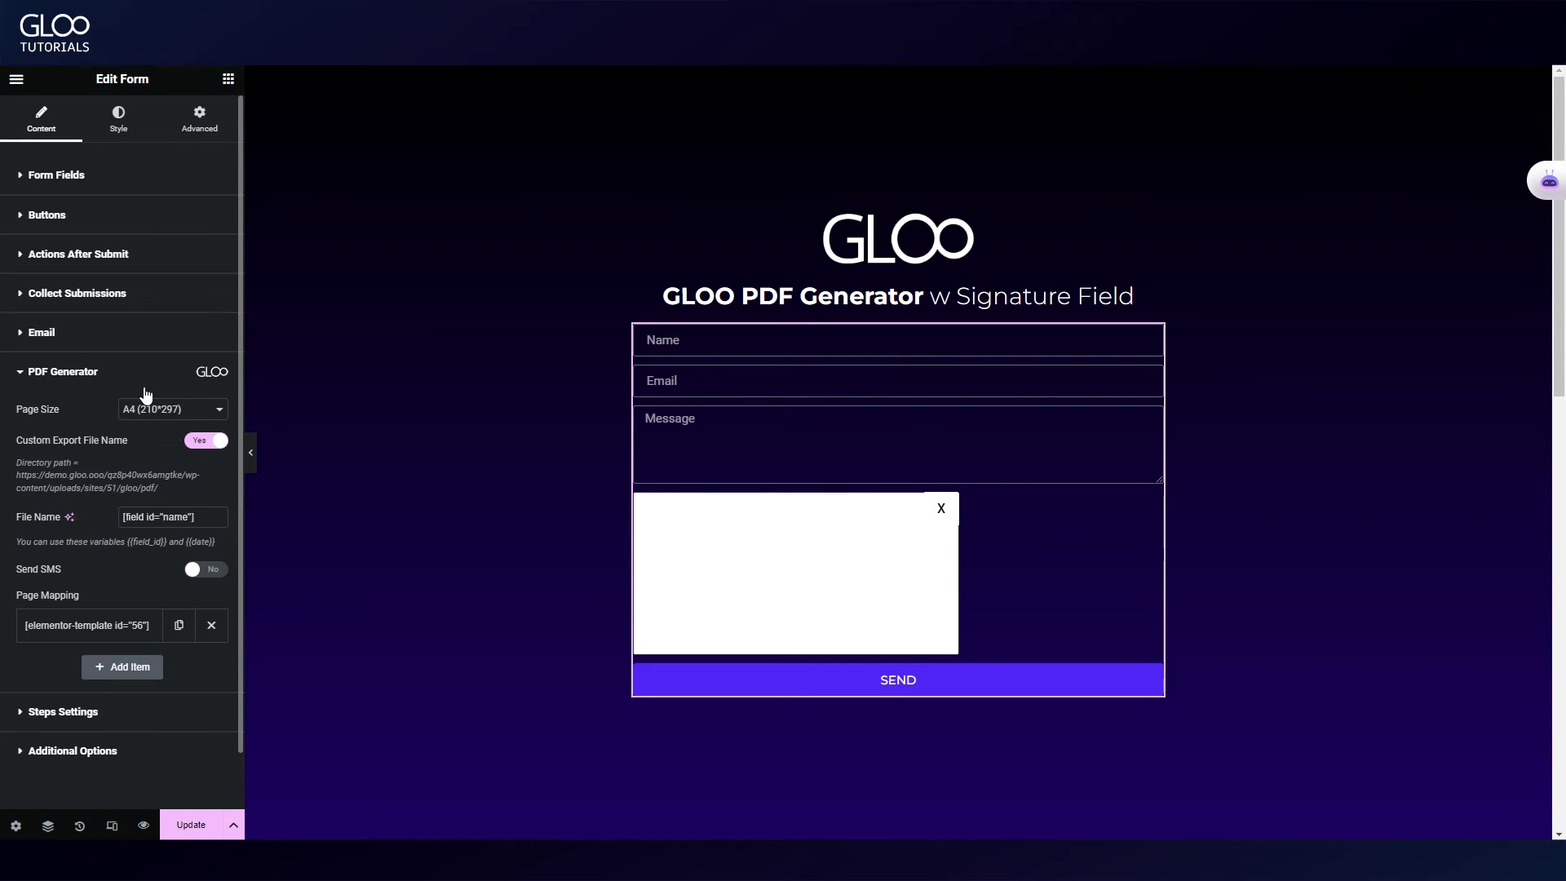
pyautogui.click(154, 410)
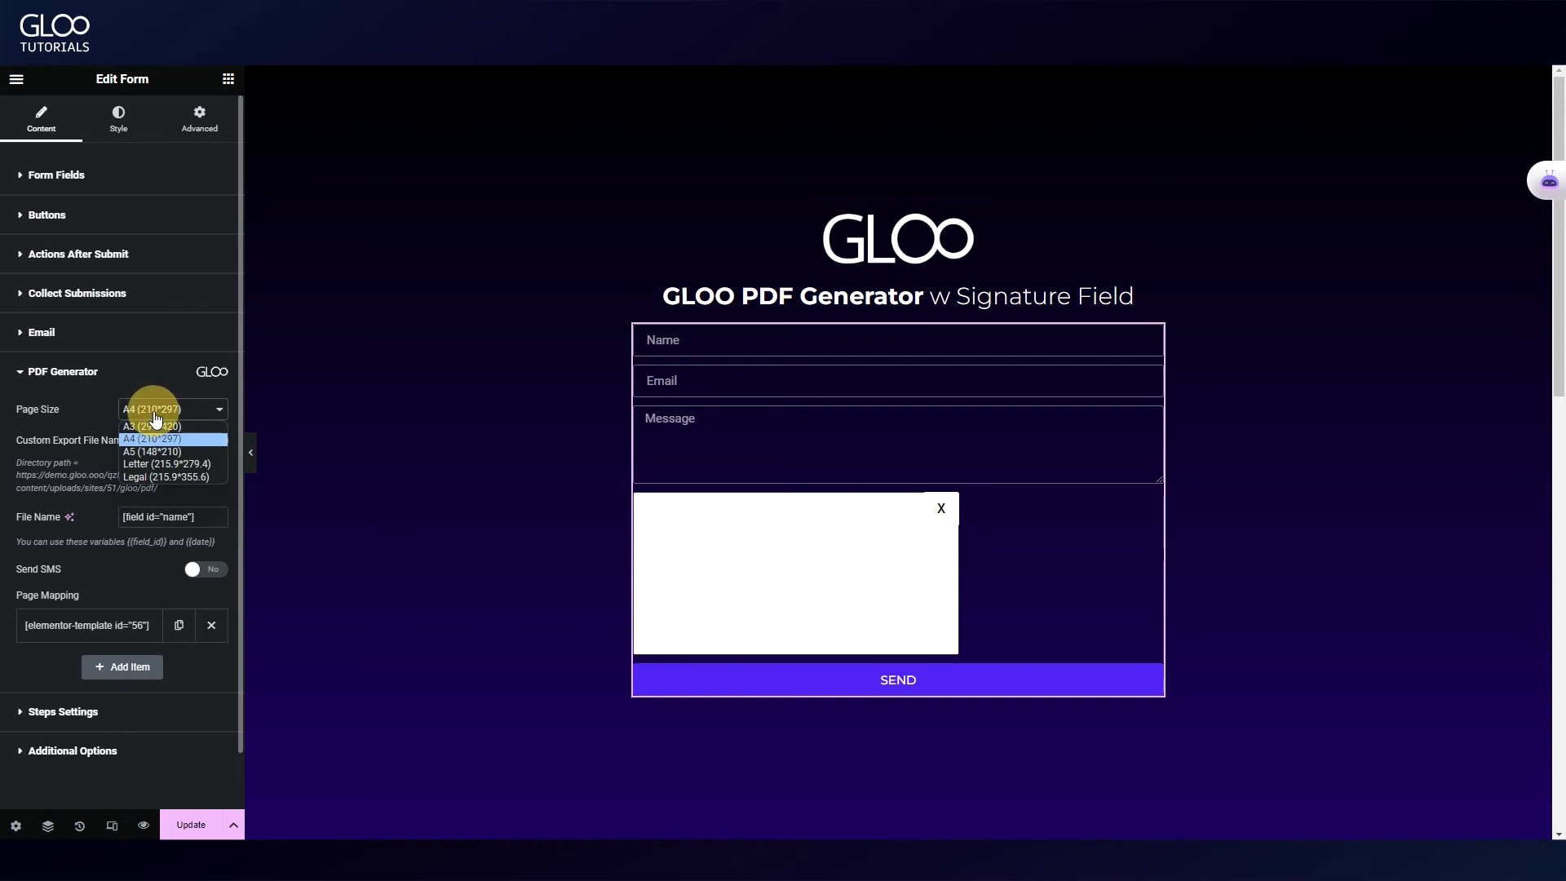
pyautogui.click(194, 441)
pyautogui.click(199, 441)
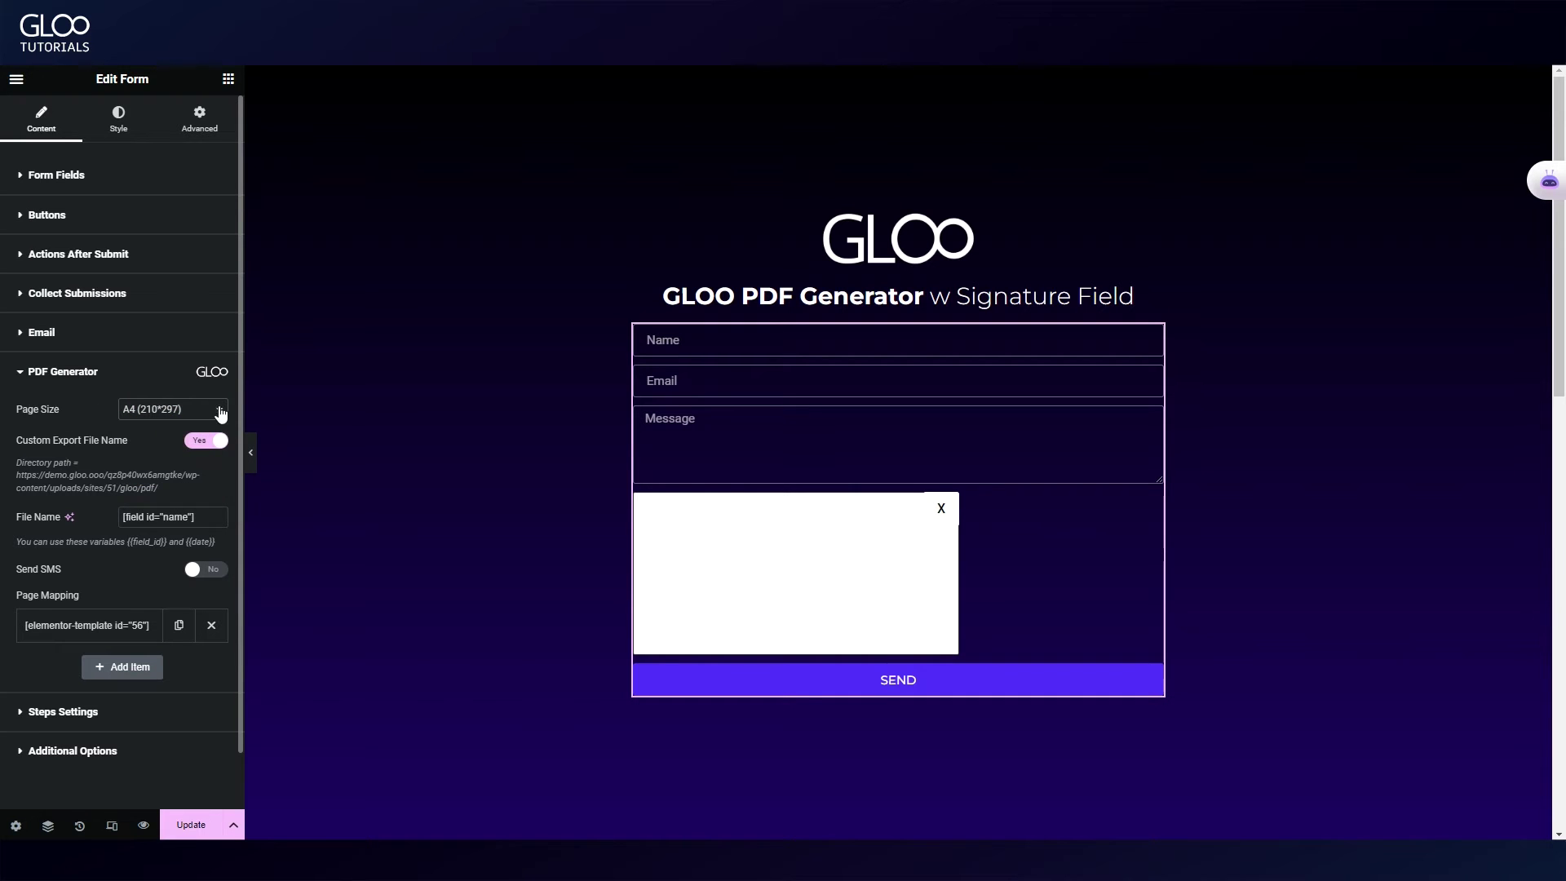
pyautogui.click(151, 516)
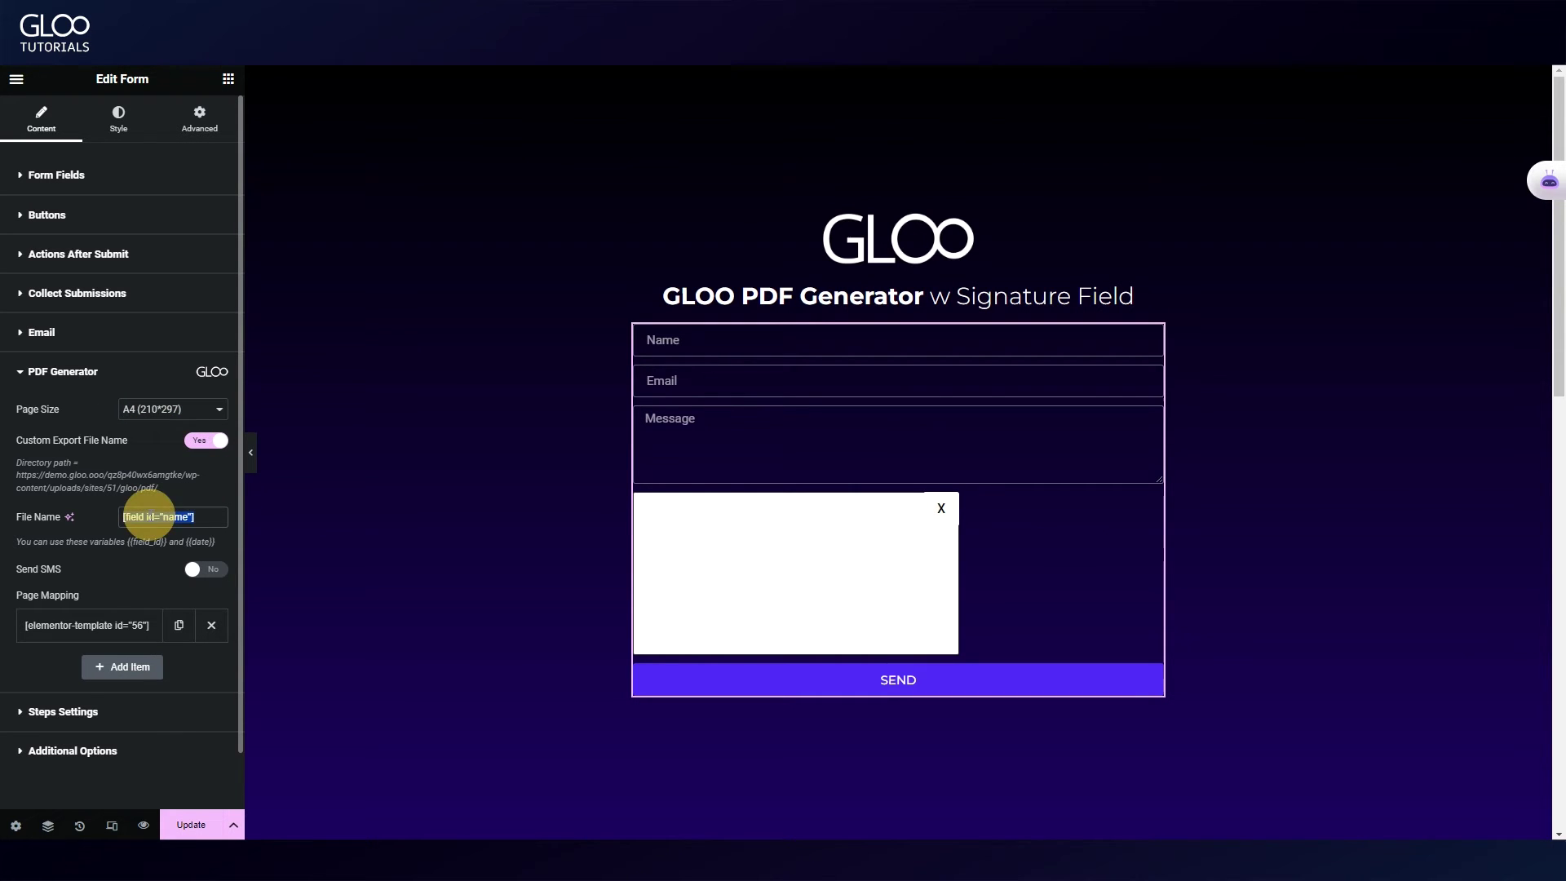
pyautogui.hotkey('ctrl', 'a')
pyautogui.press('BackSpace')
pyautogui.click(151, 516)
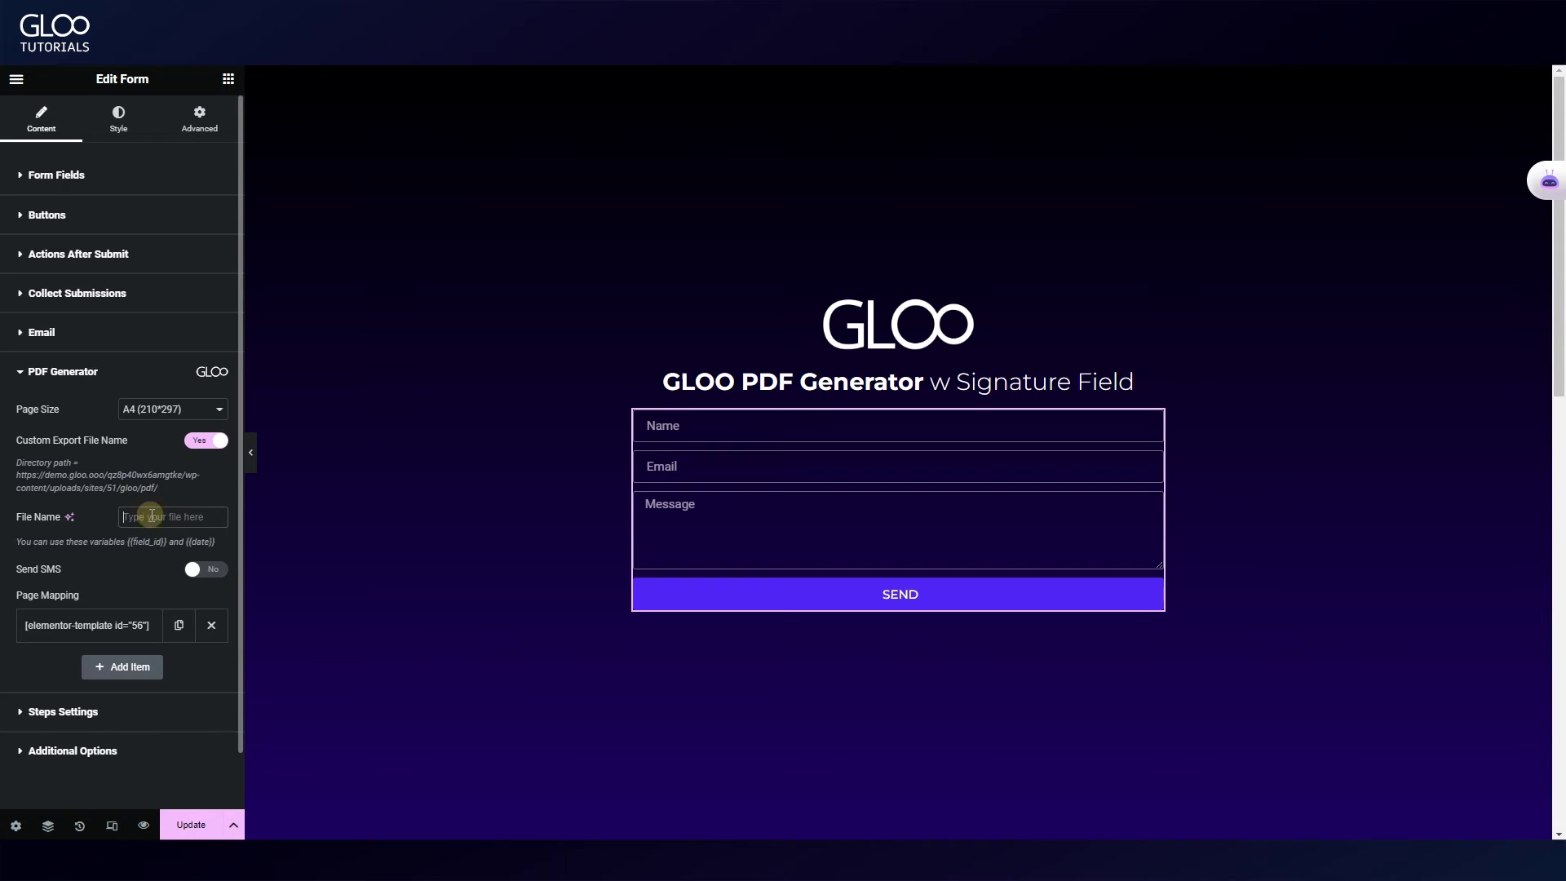
pyautogui.write('my export')
pyautogui.click(226, 631)
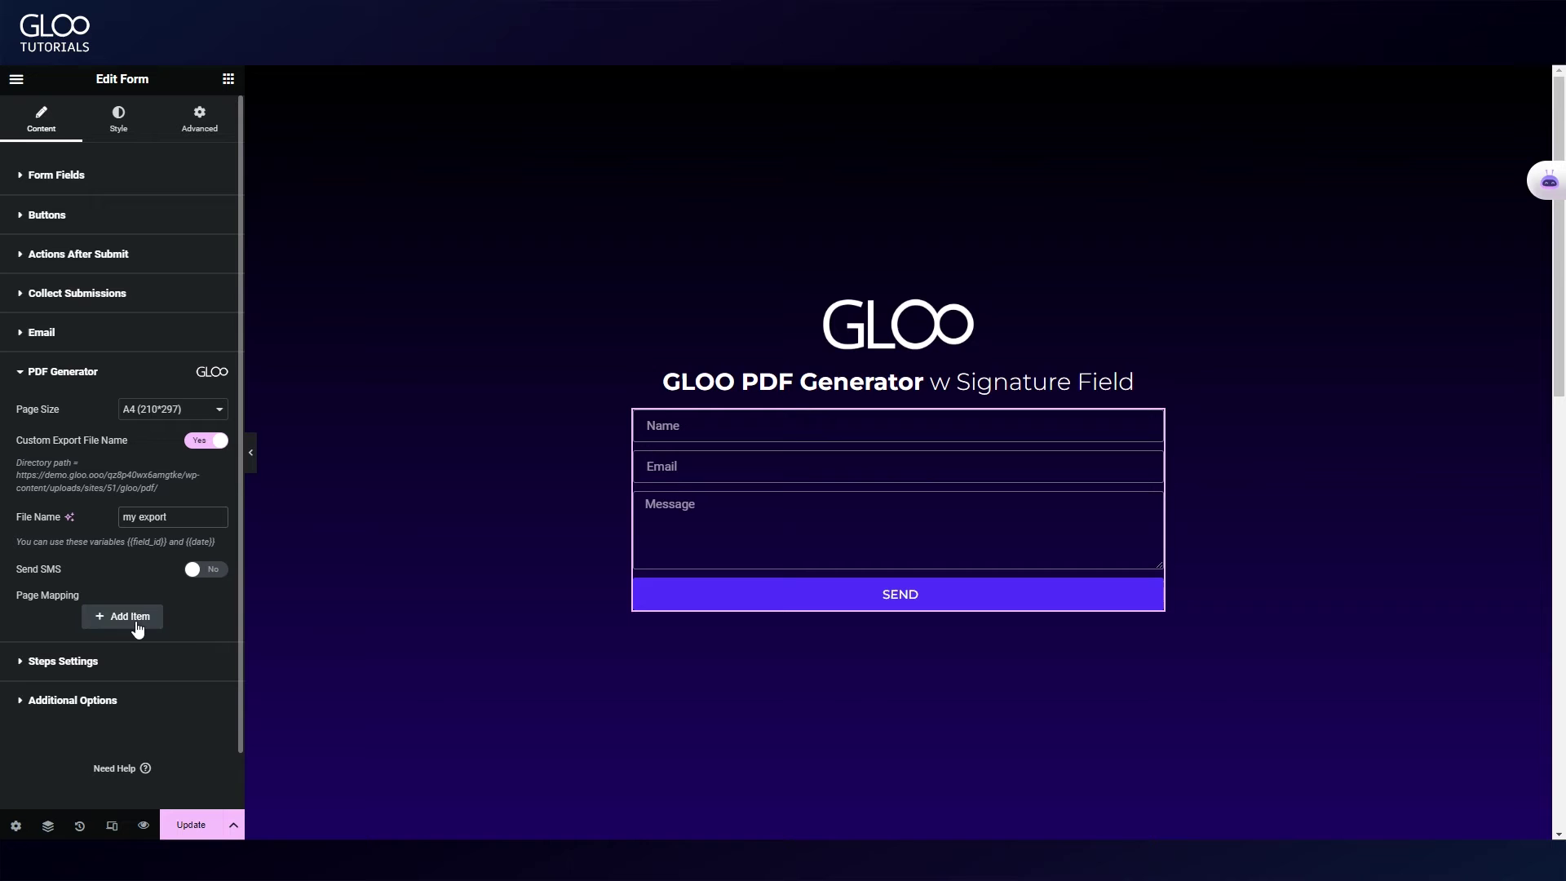
pyautogui.click(131, 619)
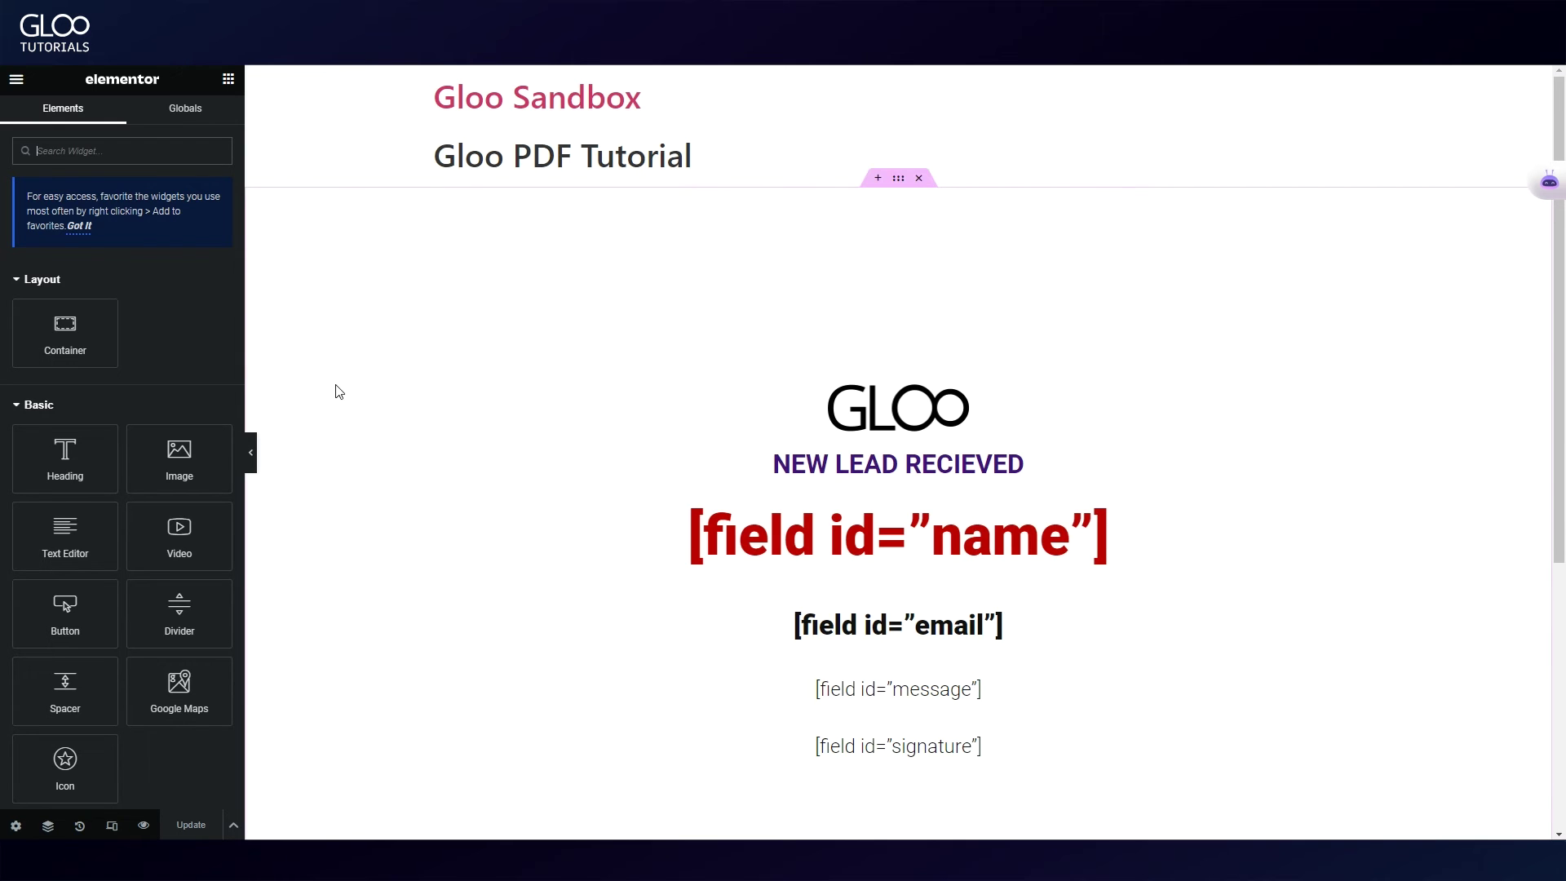
# Step: Select the GLOO logo in the PDF template and check its custom width 182 and height 67
pyautogui.scroll(-5, 1052, 367)
pyautogui.scroll(5, 1045, 392)
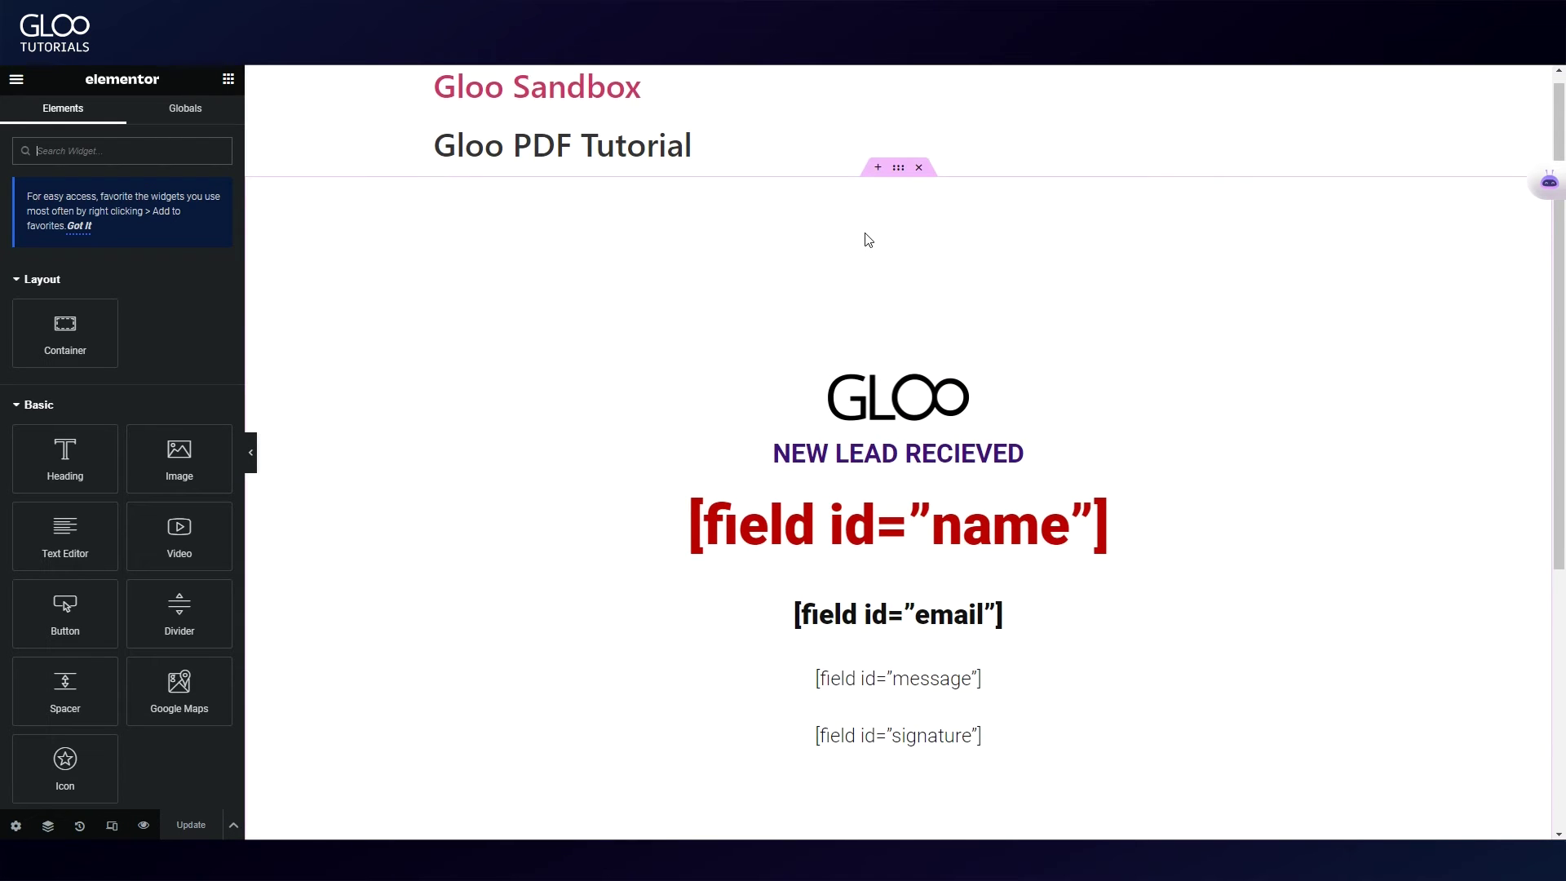
pyautogui.scroll(-1, 926, 357)
pyautogui.click(924, 326)
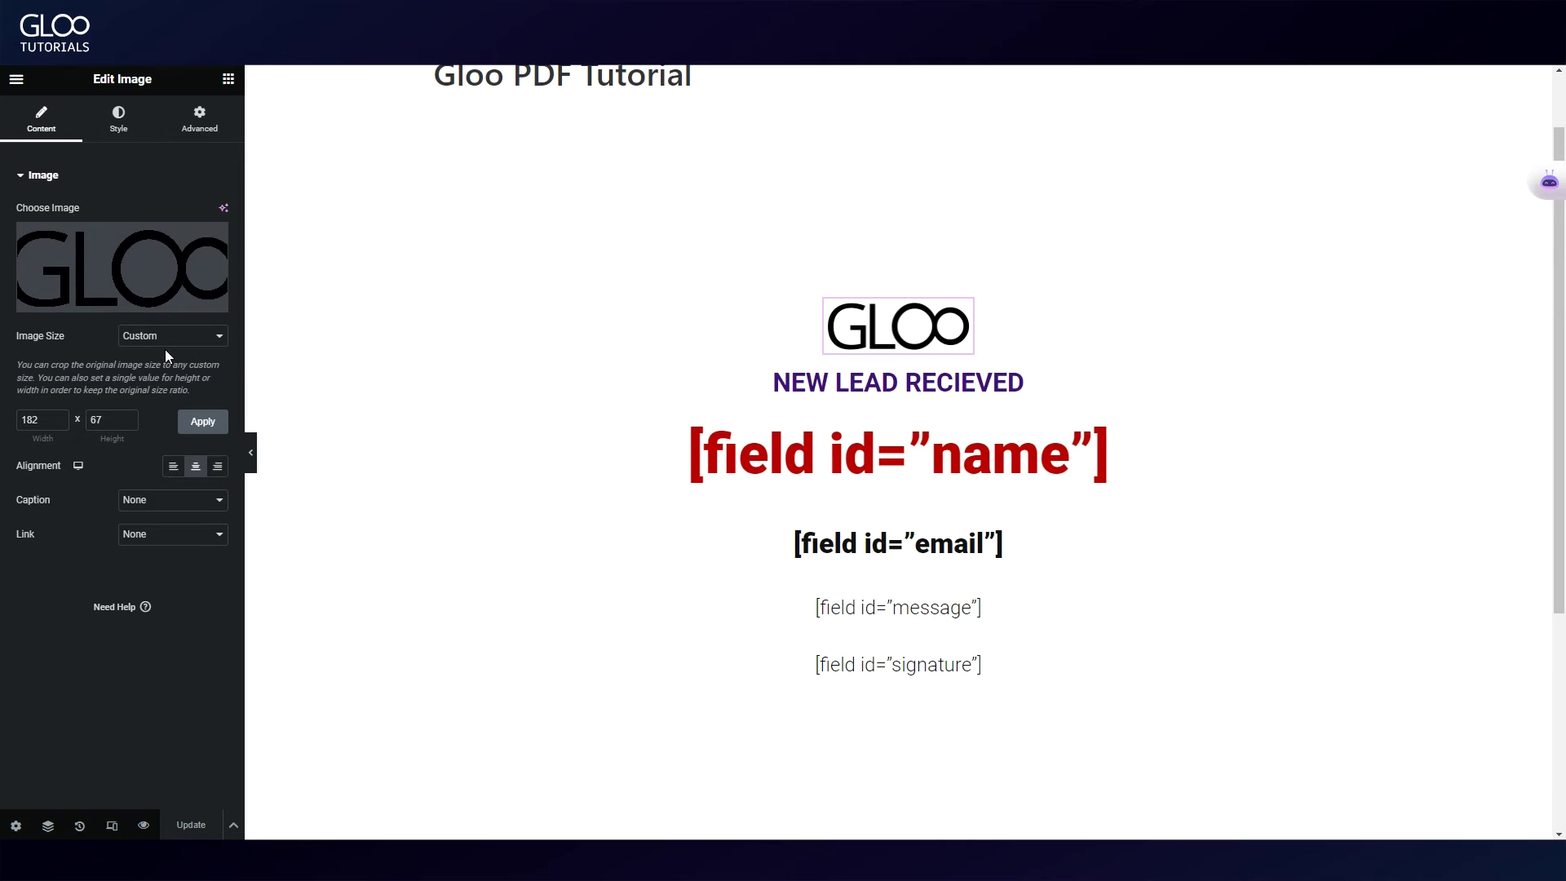
pyautogui.click(32, 419)
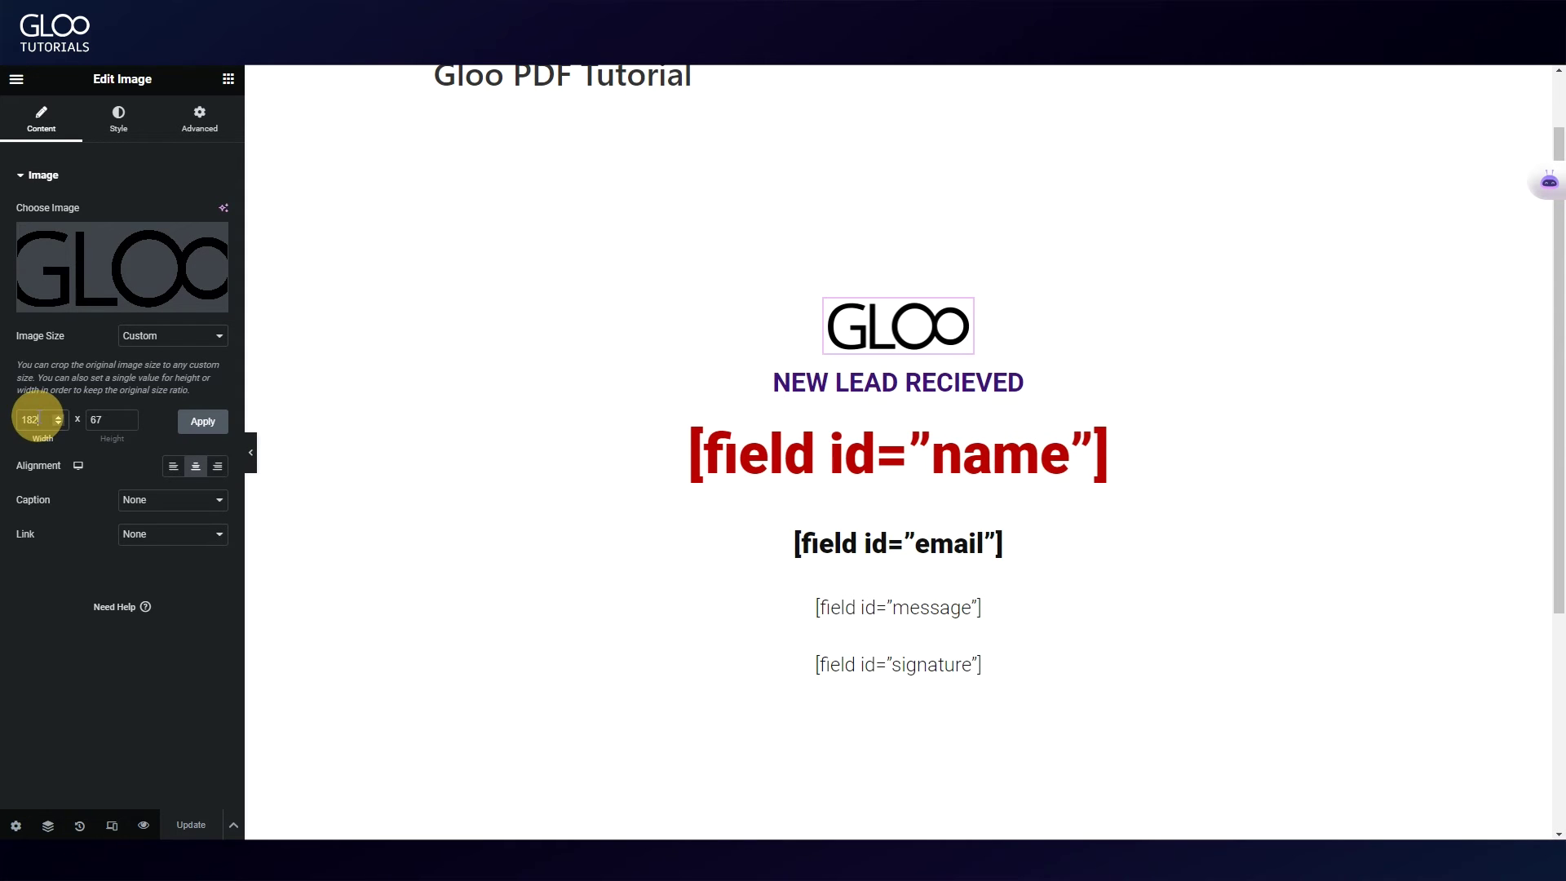
pyautogui.click(106, 419)
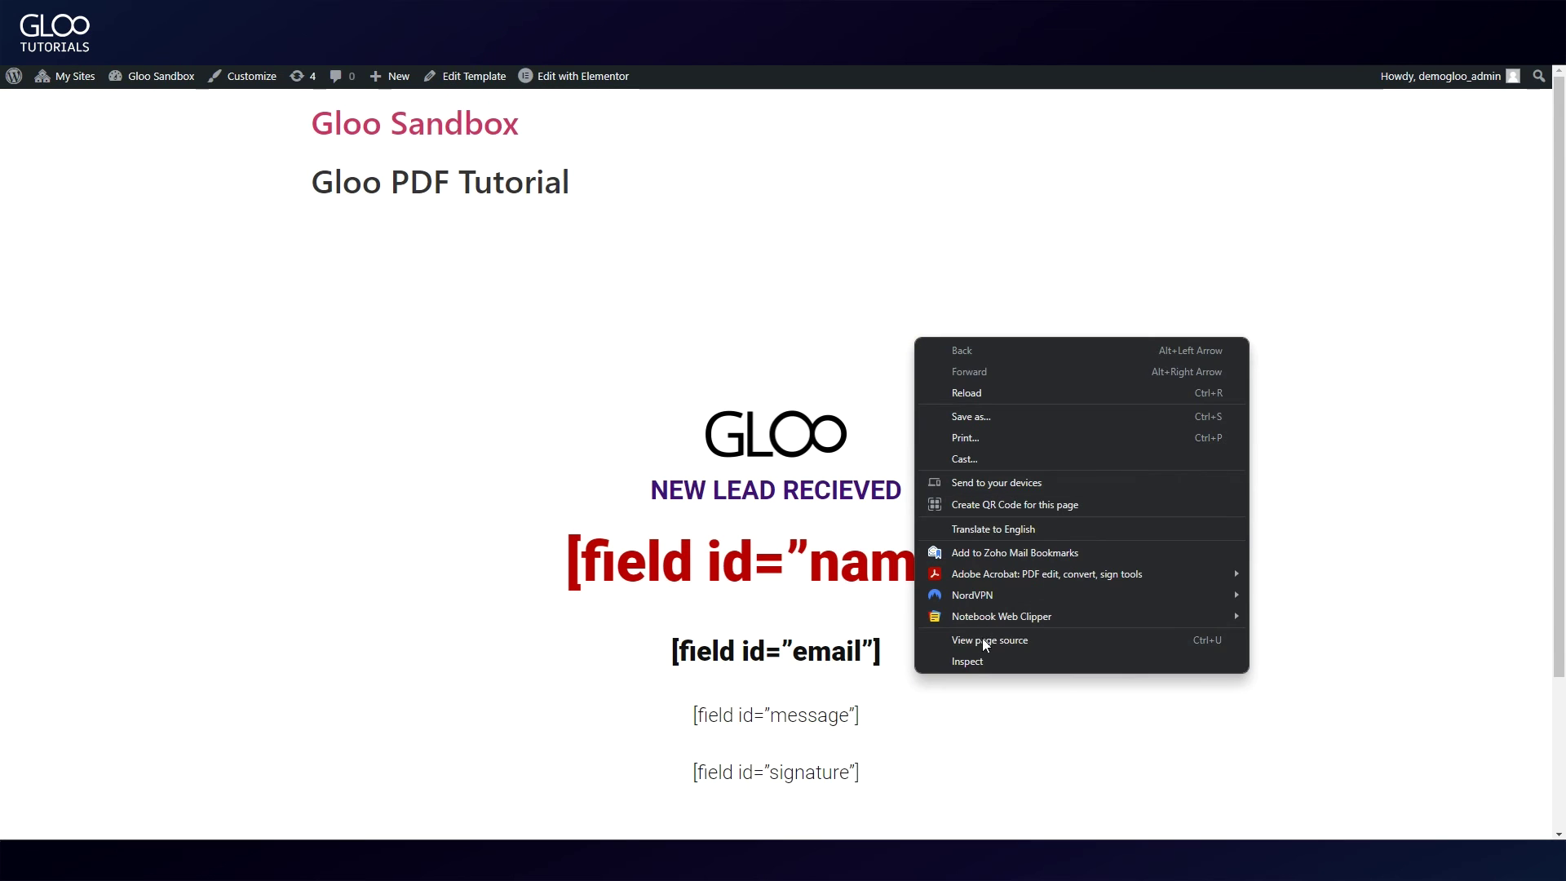
# Step: Inspect the live GLOO logo in developer tools and screenshot its 182.39 × 67.14 size label
pyautogui.click(979, 659)
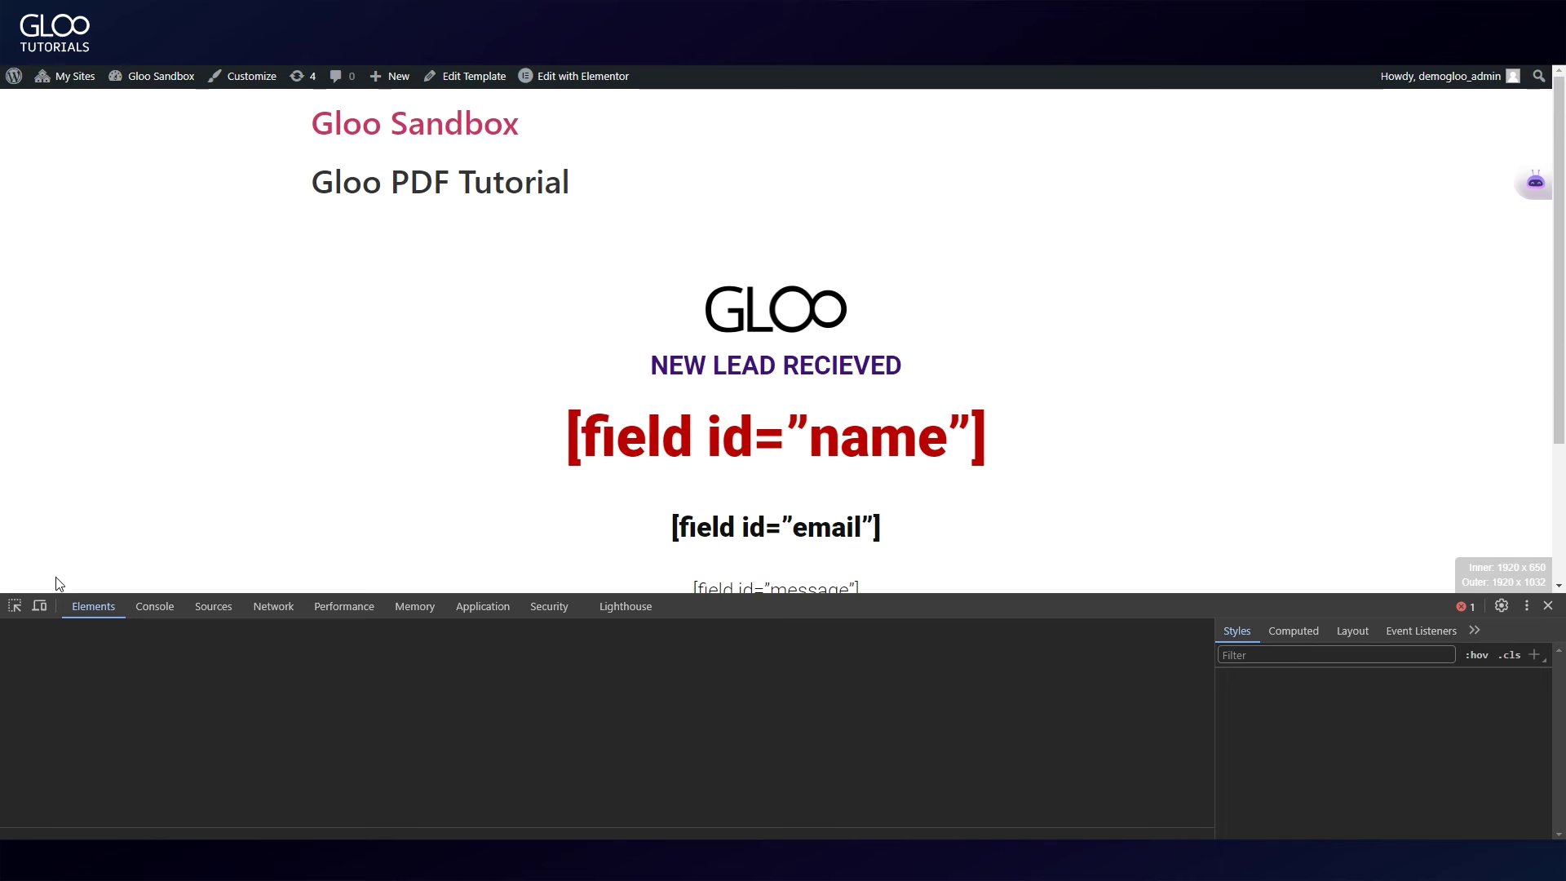
pyautogui.click(15, 605)
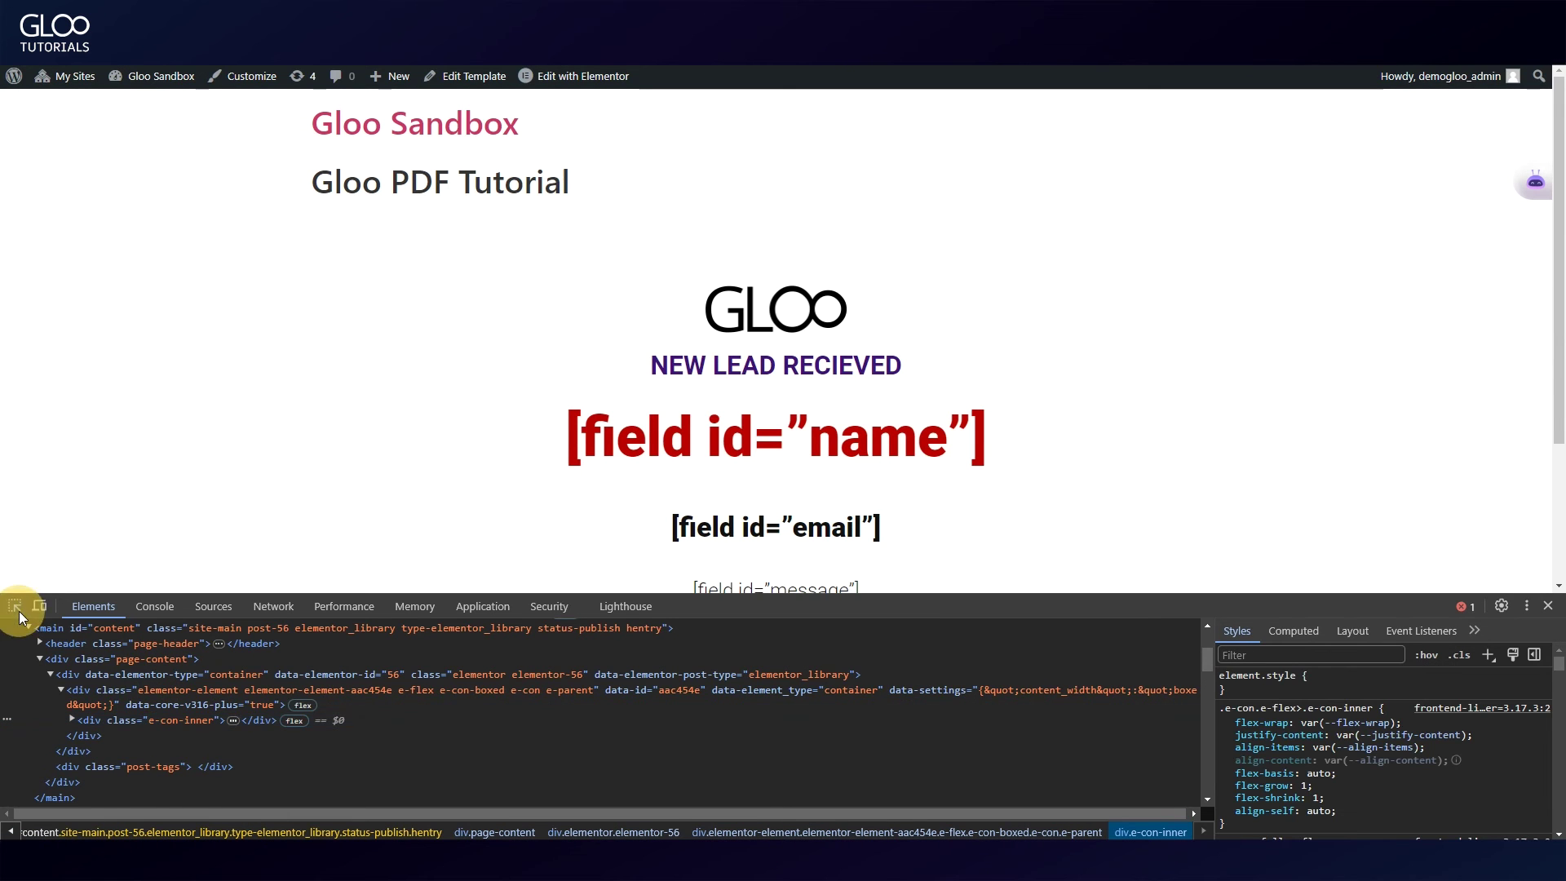
pyautogui.press('super+shift+s')
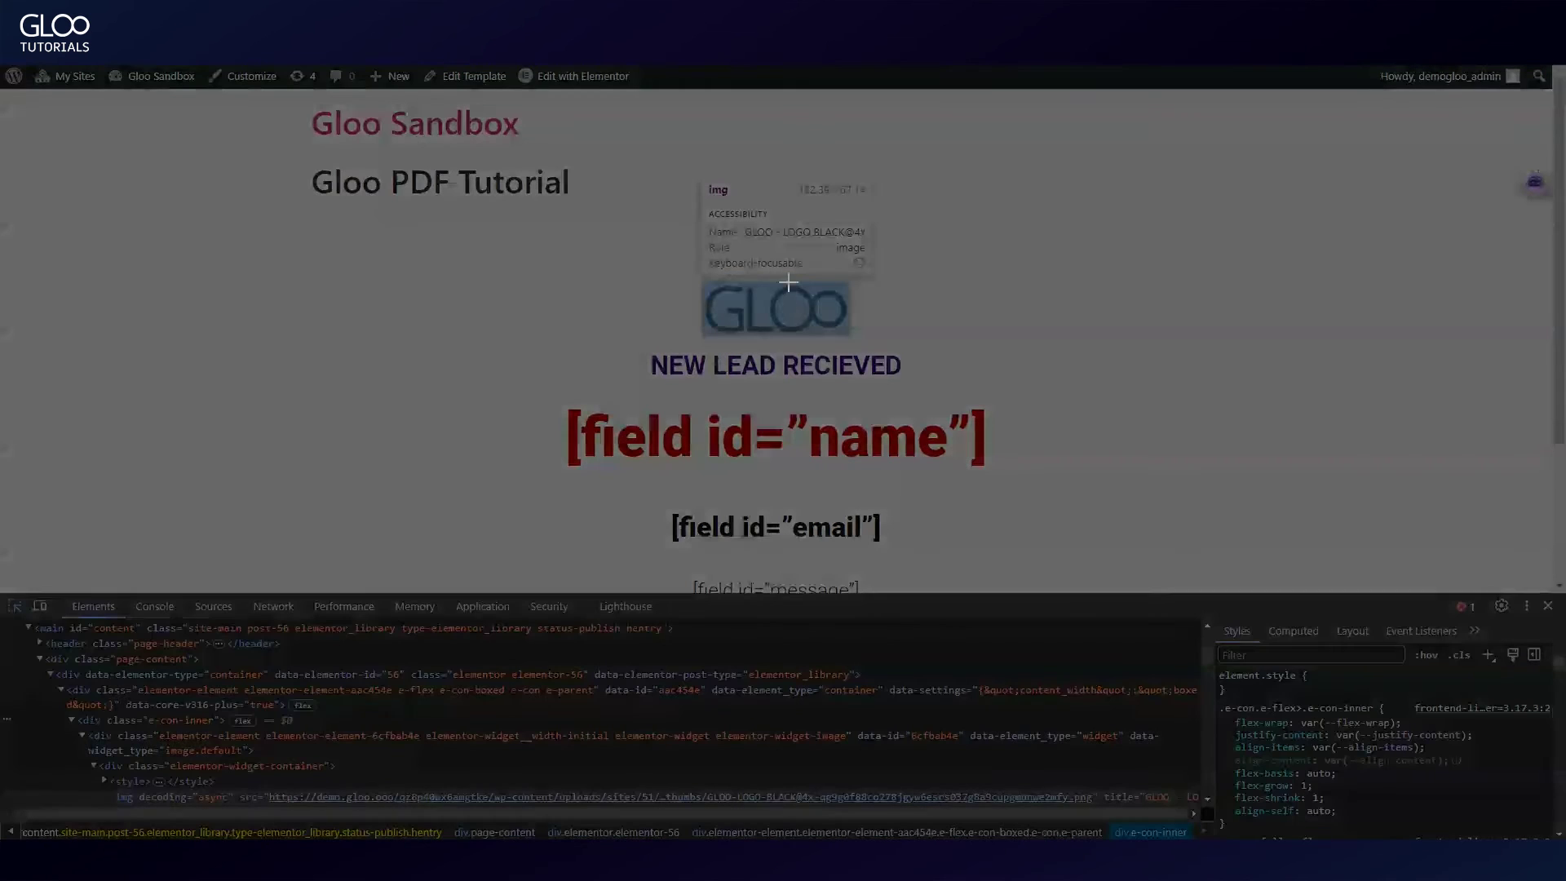
pyautogui.moveTo(789, 173); pyautogui.dragTo(874, 206)
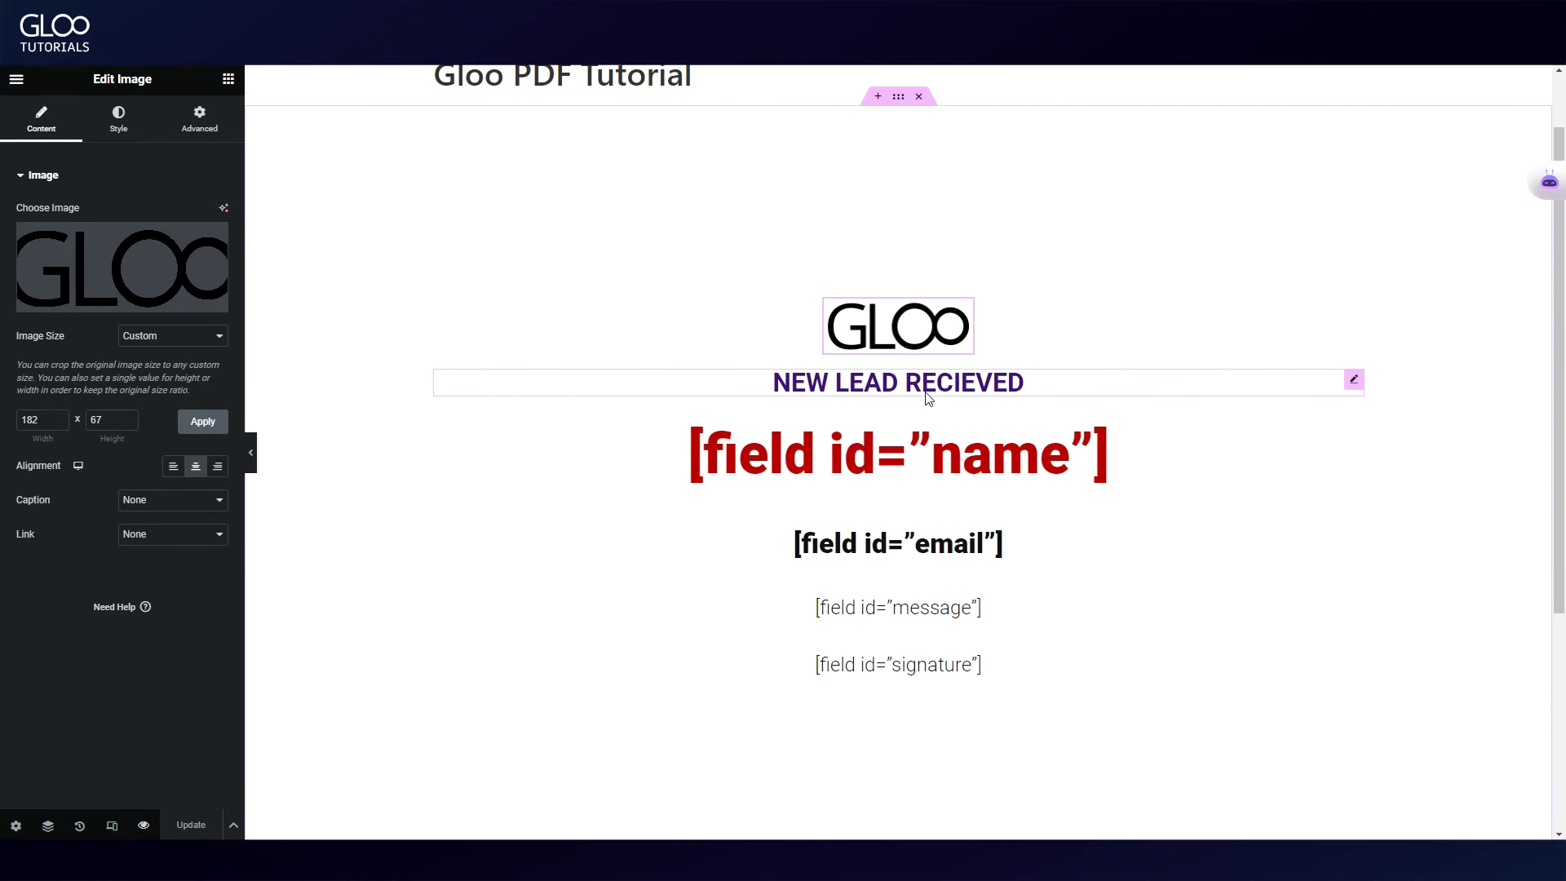
# Step: Reselect the heading and the name, email, message and signature [field id] placeholders in the Text Editor widgets
pyautogui.click(902, 387)
pyautogui.tripleClick(105, 238)
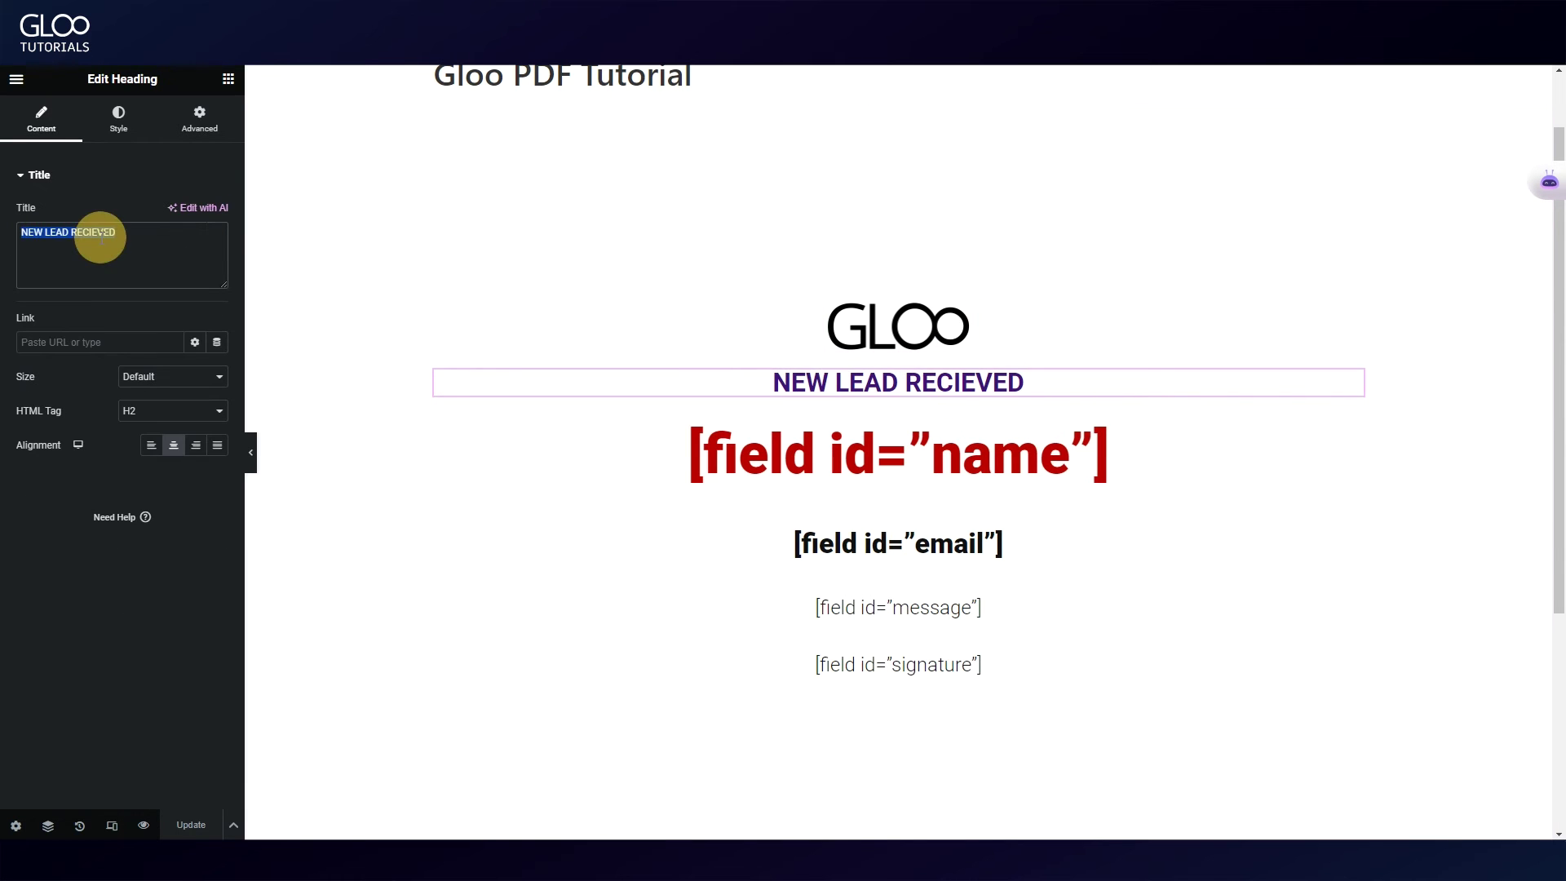
pyautogui.click(836, 447)
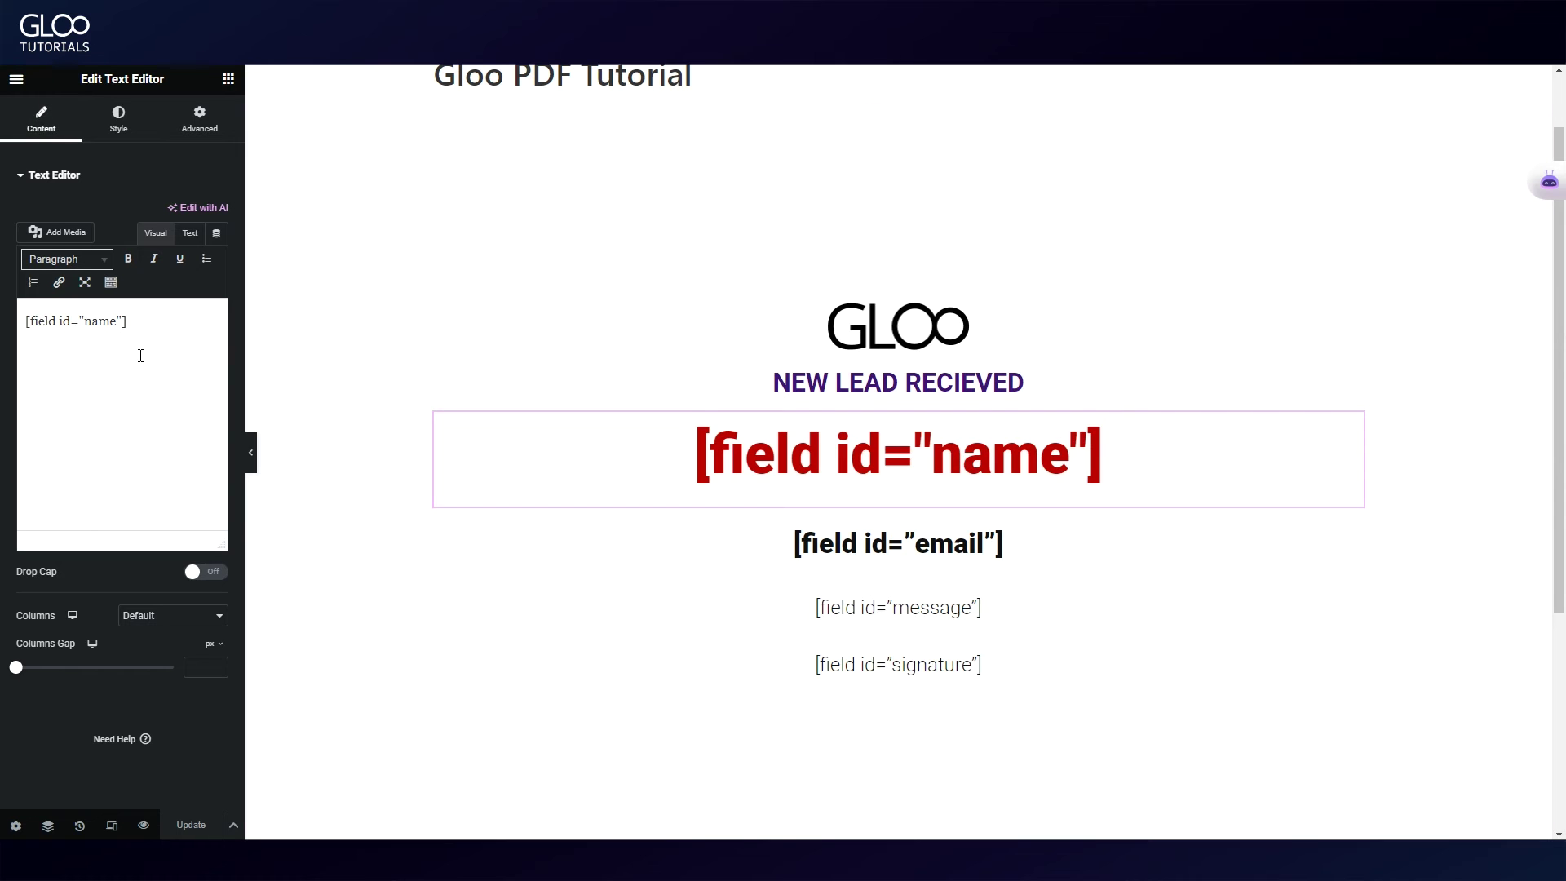
pyautogui.tripleClick(127, 321)
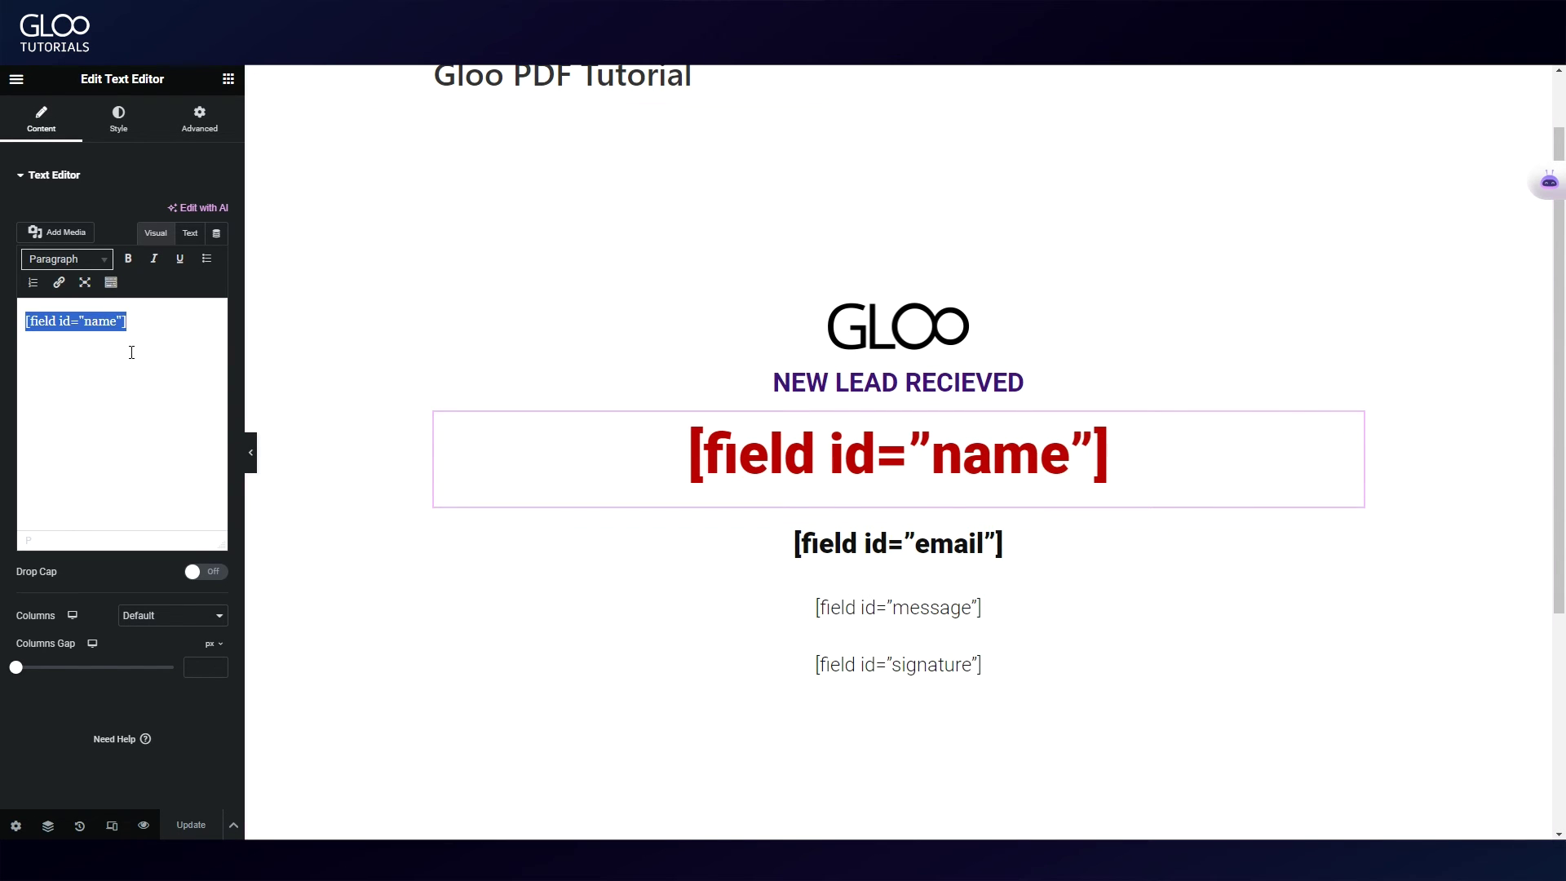
pyautogui.click(881, 535)
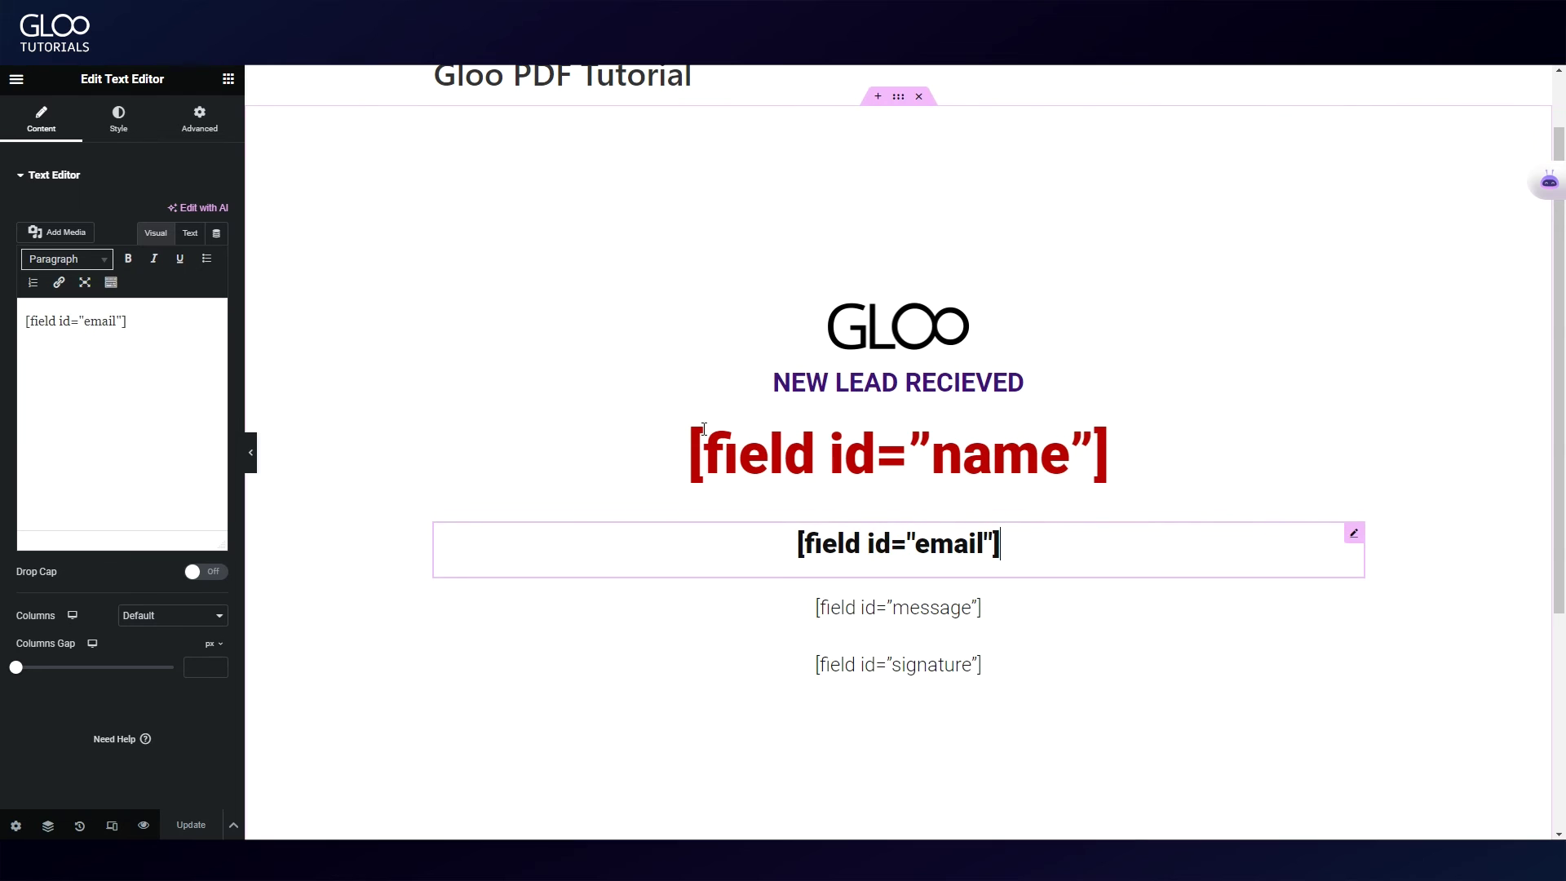
pyautogui.tripleClick(163, 322)
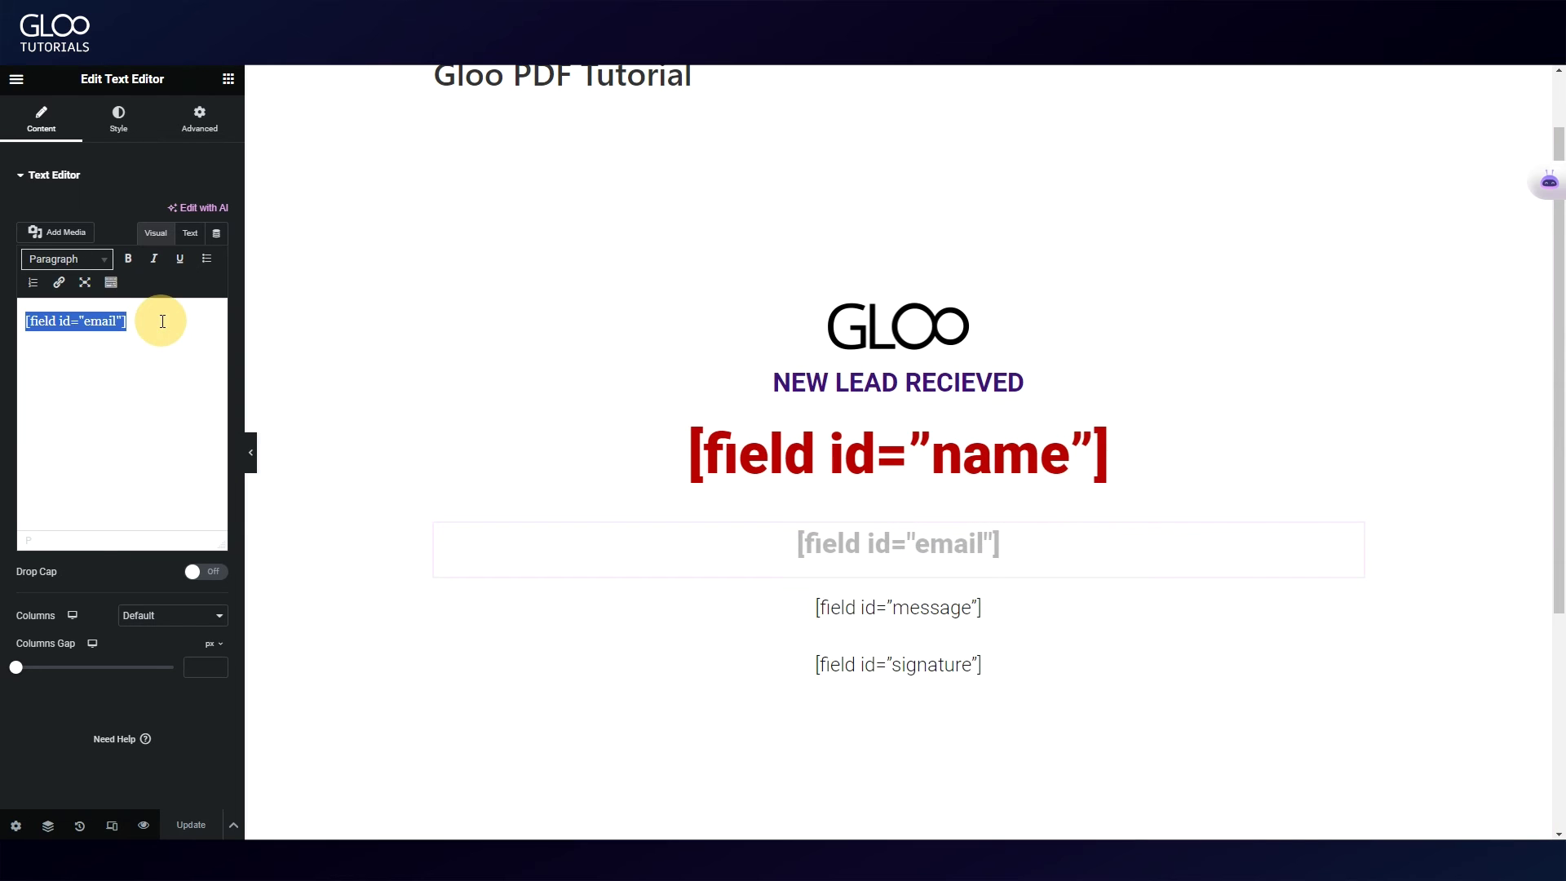
pyautogui.click(871, 607)
pyautogui.tripleClick(178, 325)
pyautogui.scroll(-2, 1069, 585)
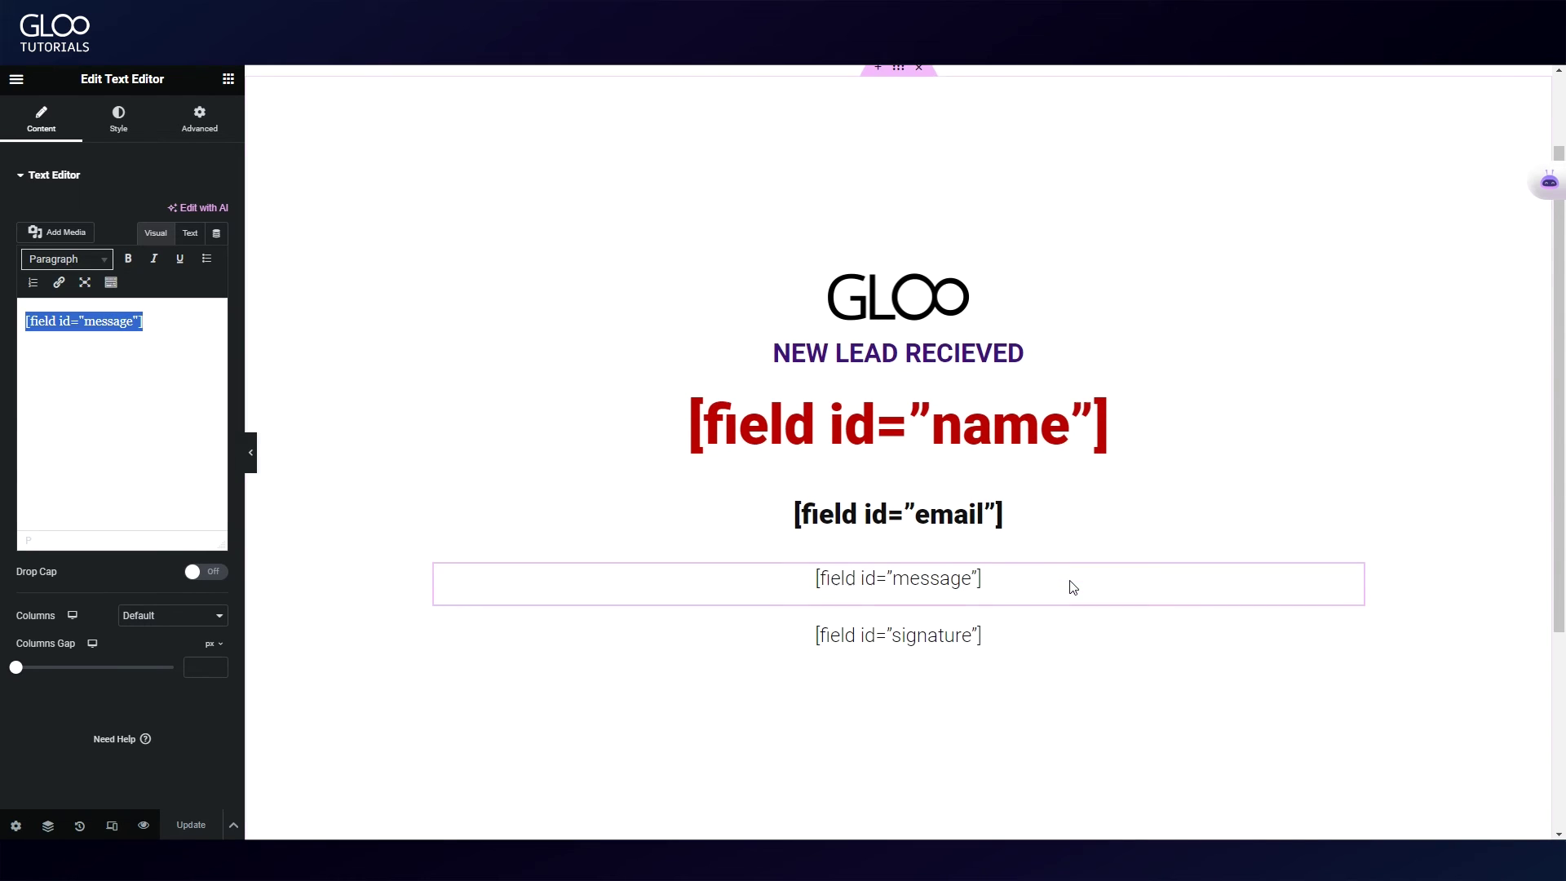
pyautogui.click(891, 513)
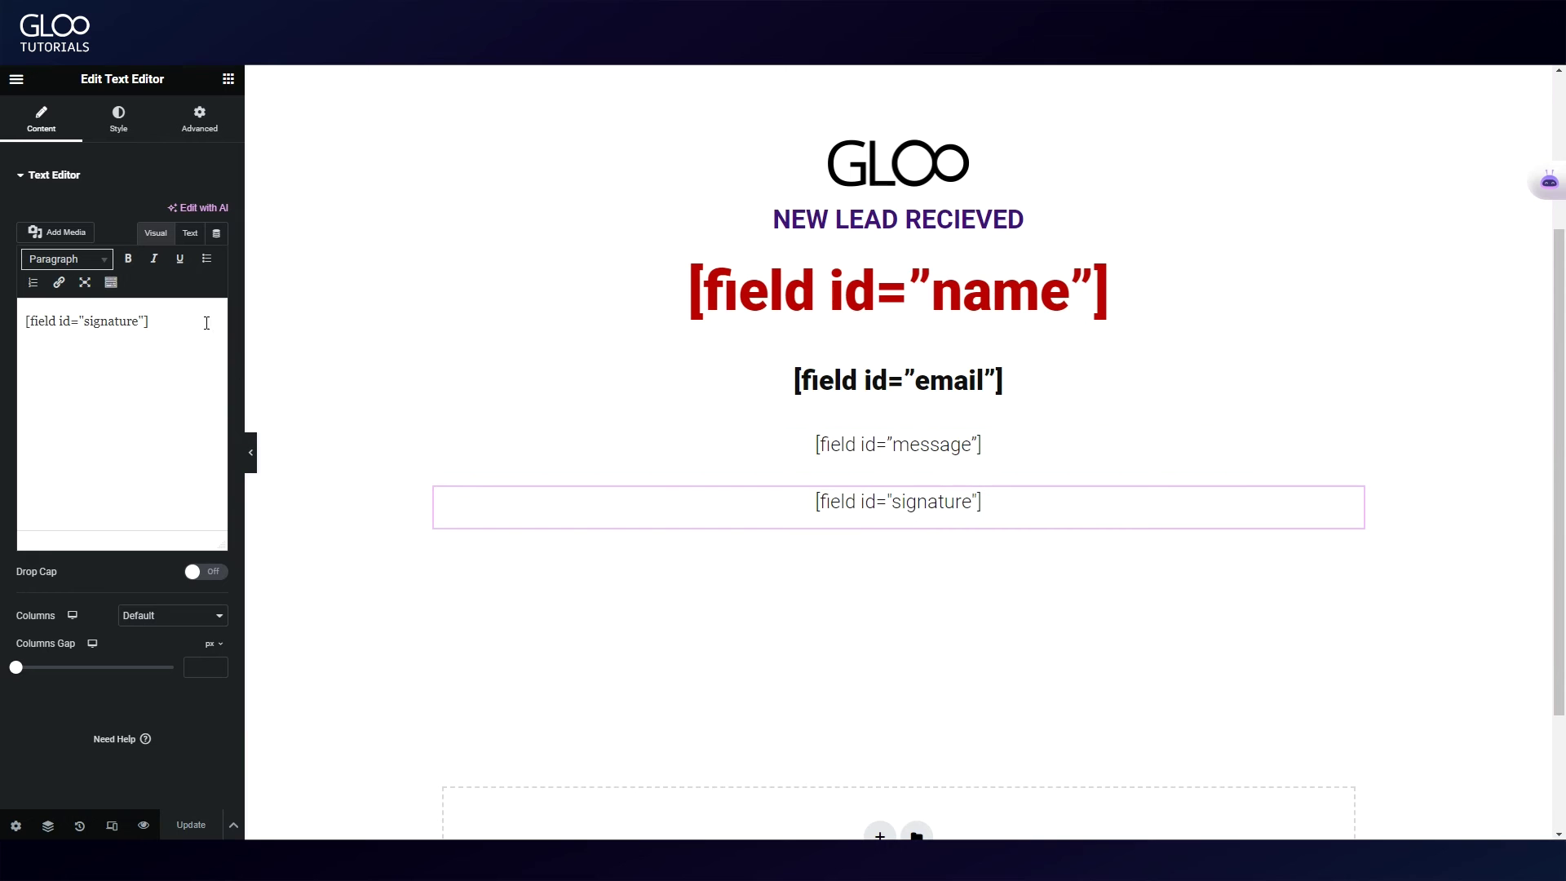
pyautogui.doubleClick(182, 320)
pyautogui.tripleClick(182, 320)
pyautogui.click(130, 490)
# Step: Lower the template container's Min Height from 100 to 99 and update the template
pyautogui.scroll(-1, 1122, 535)
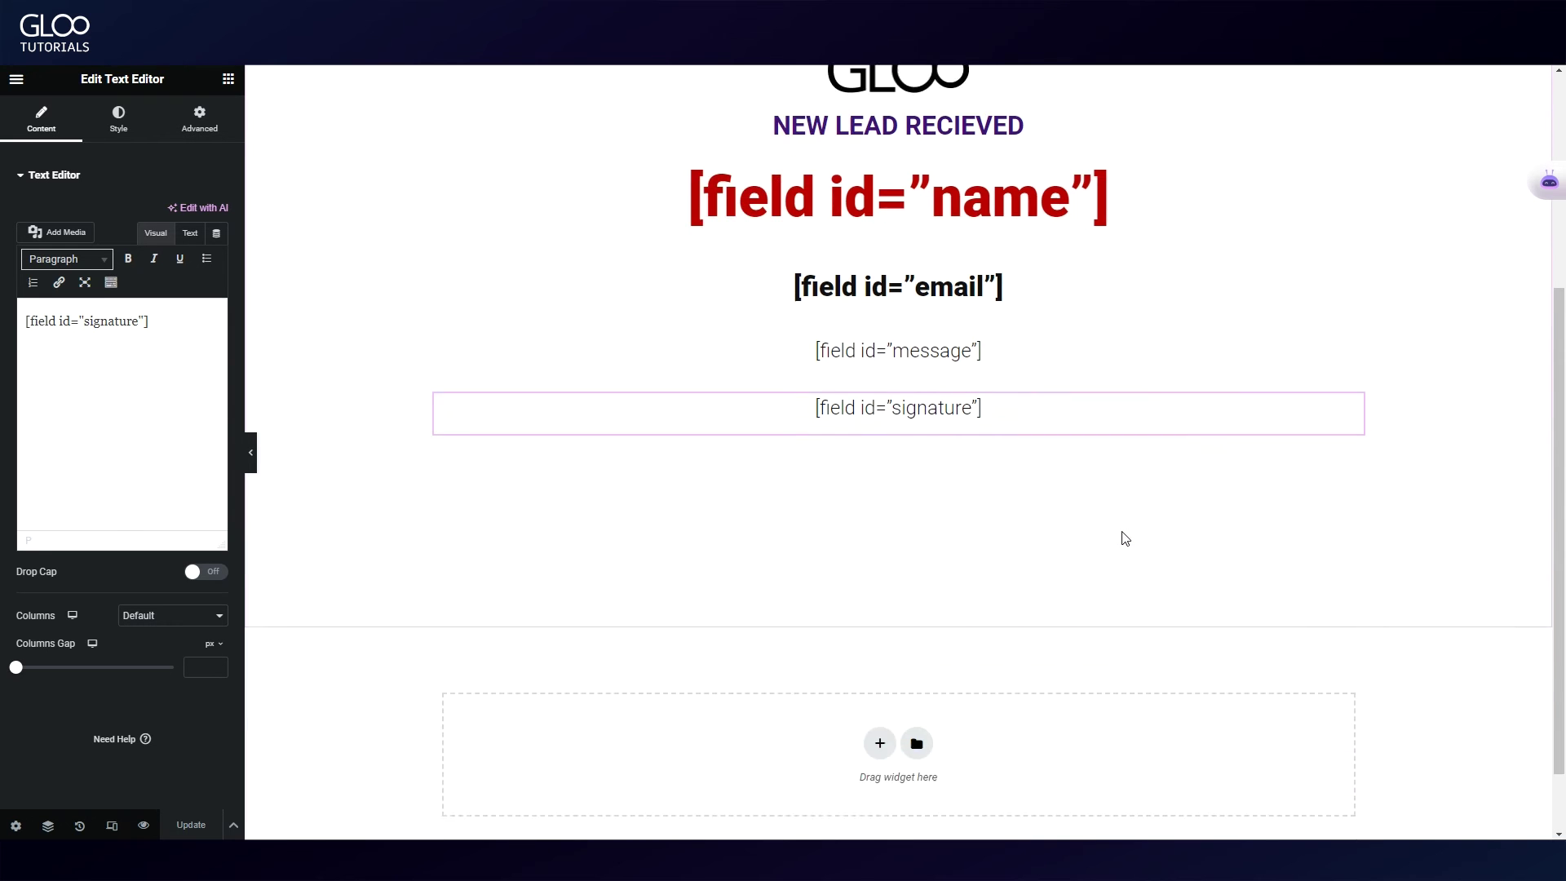
pyautogui.scroll(4, 1079, 407)
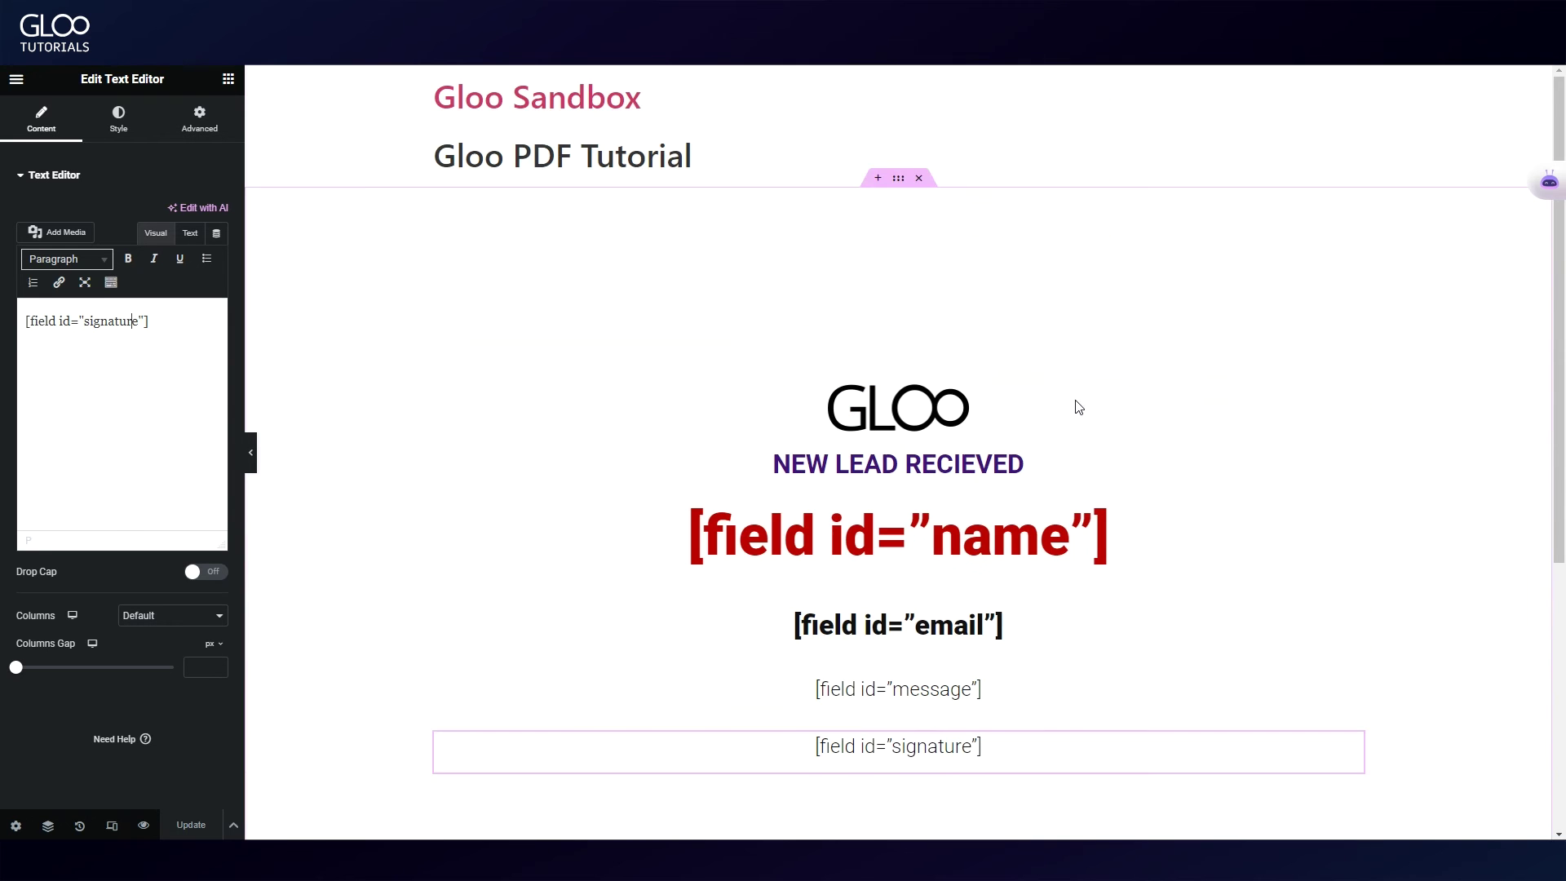
pyautogui.click(897, 183)
pyautogui.scroll(-4, 885, 308)
pyautogui.scroll(4, 874, 315)
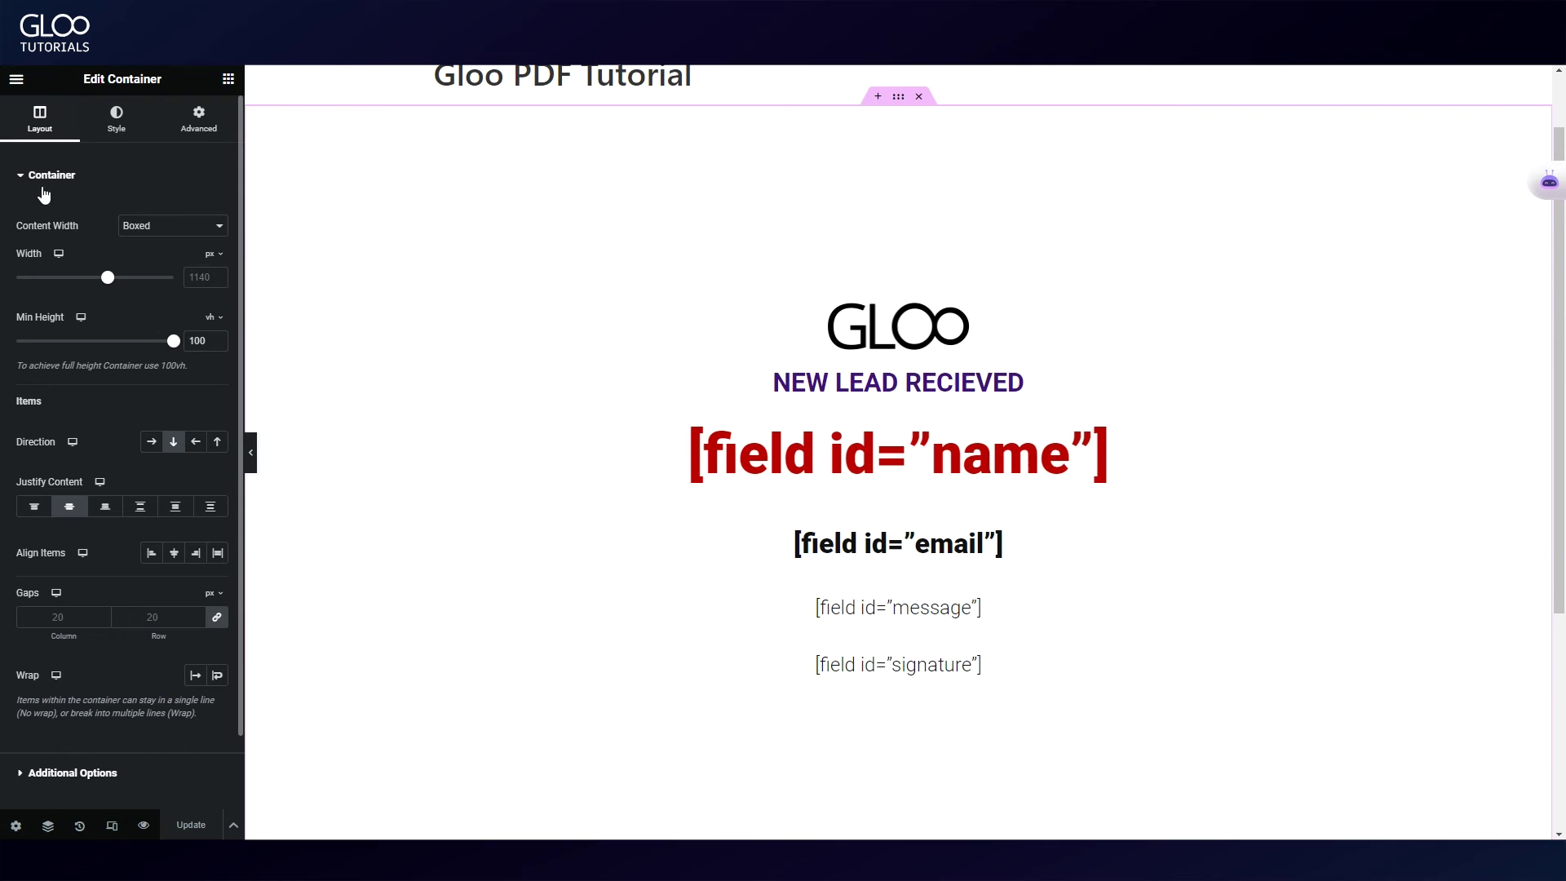
pyautogui.click(45, 100)
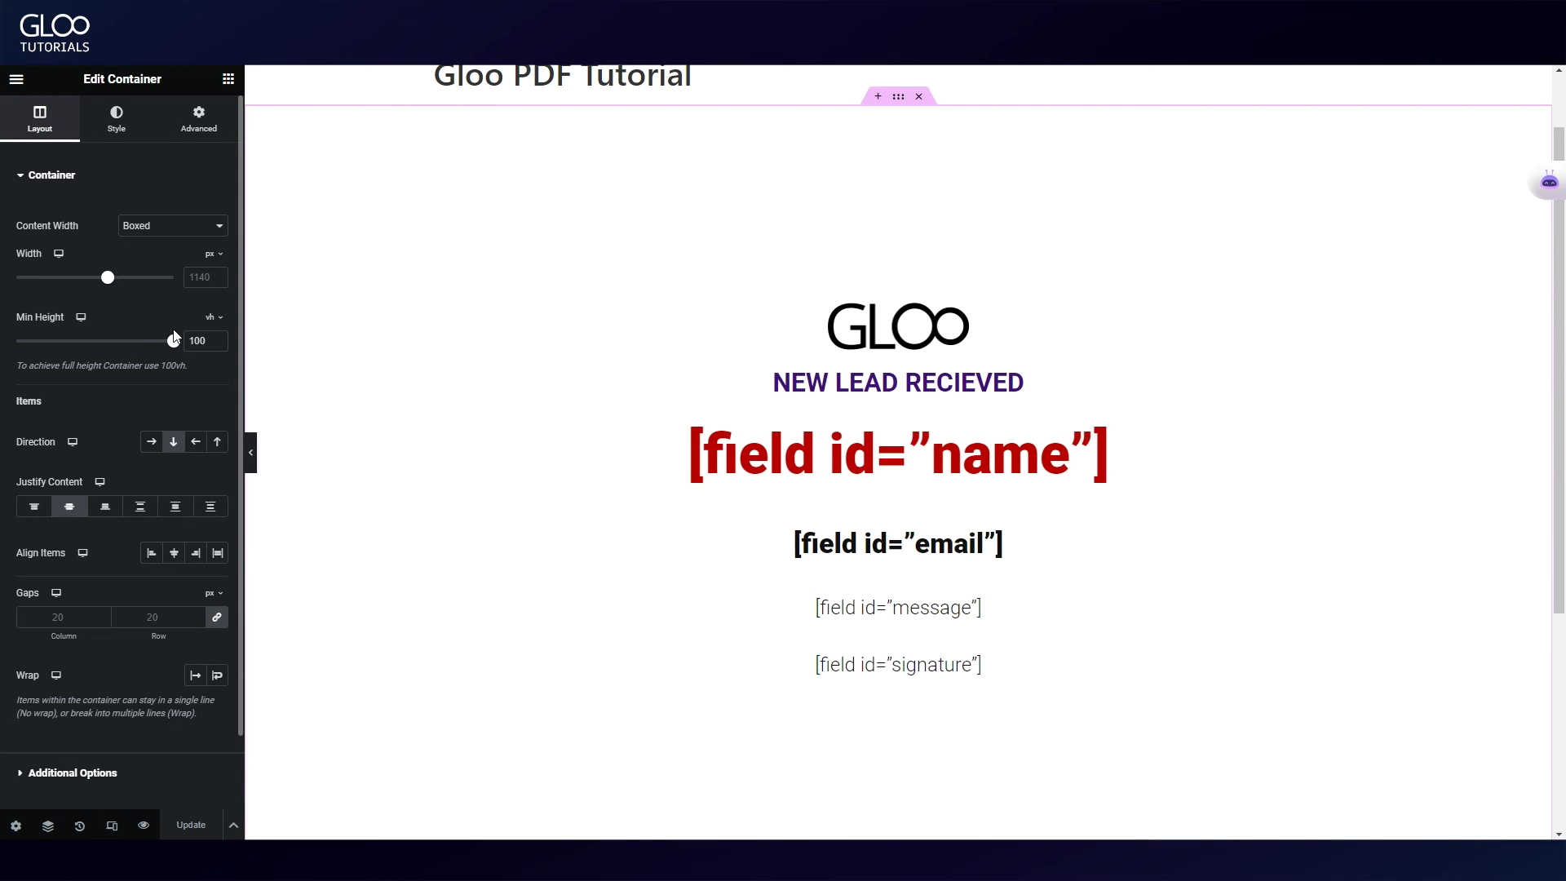
pyautogui.moveTo(174, 338); pyautogui.dragTo(171, 340)
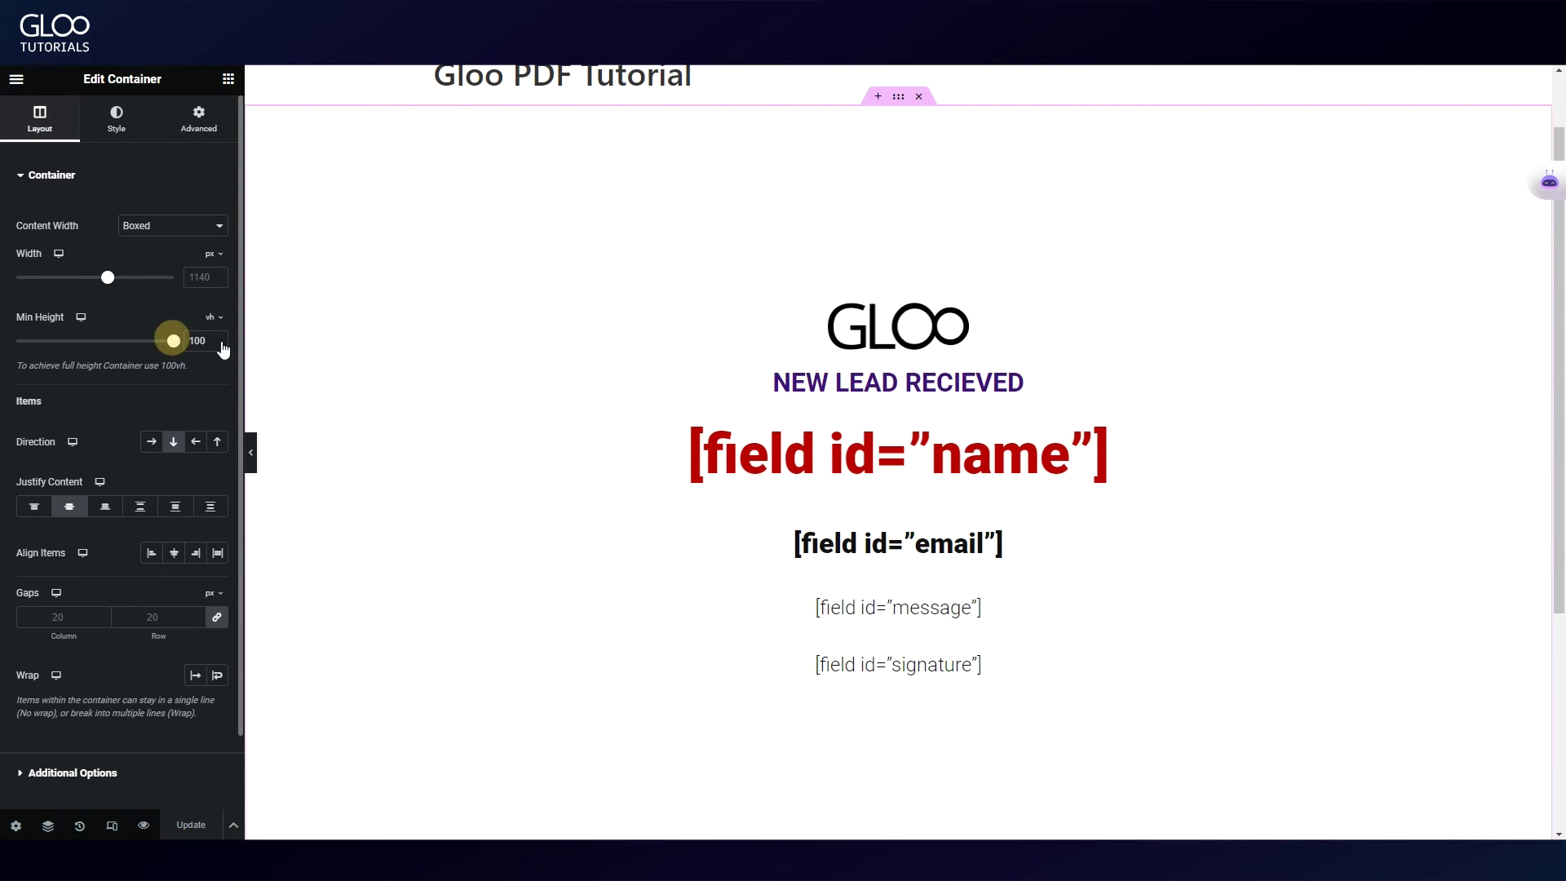
pyautogui.click(189, 830)
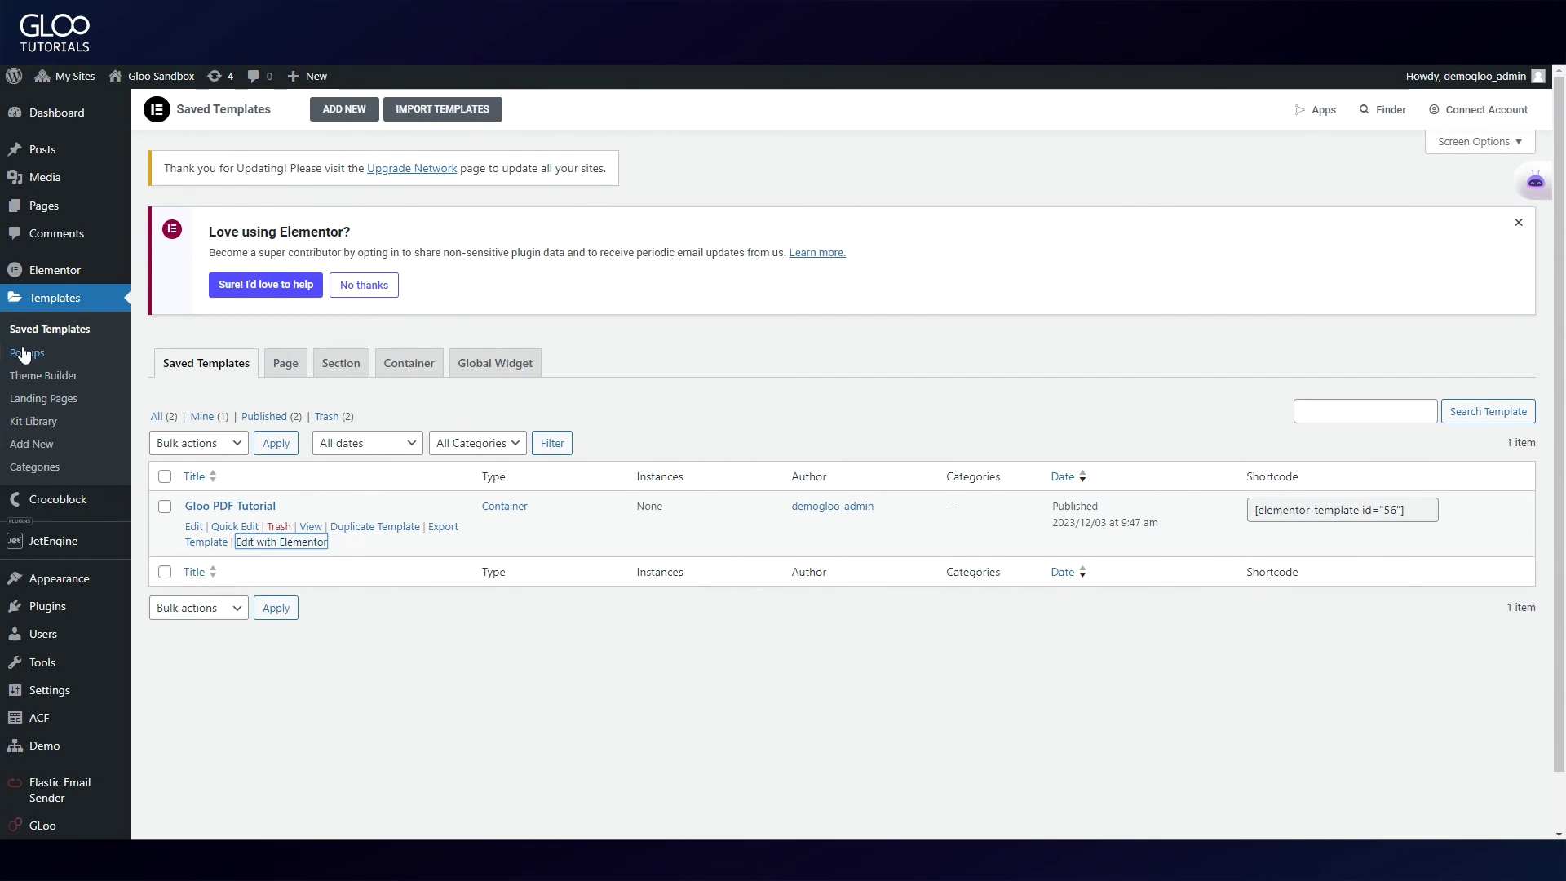
# Step: In Saved Templates, select the Gloo PDF Tutorial template's shortcode for copying
pyautogui.click(44, 300)
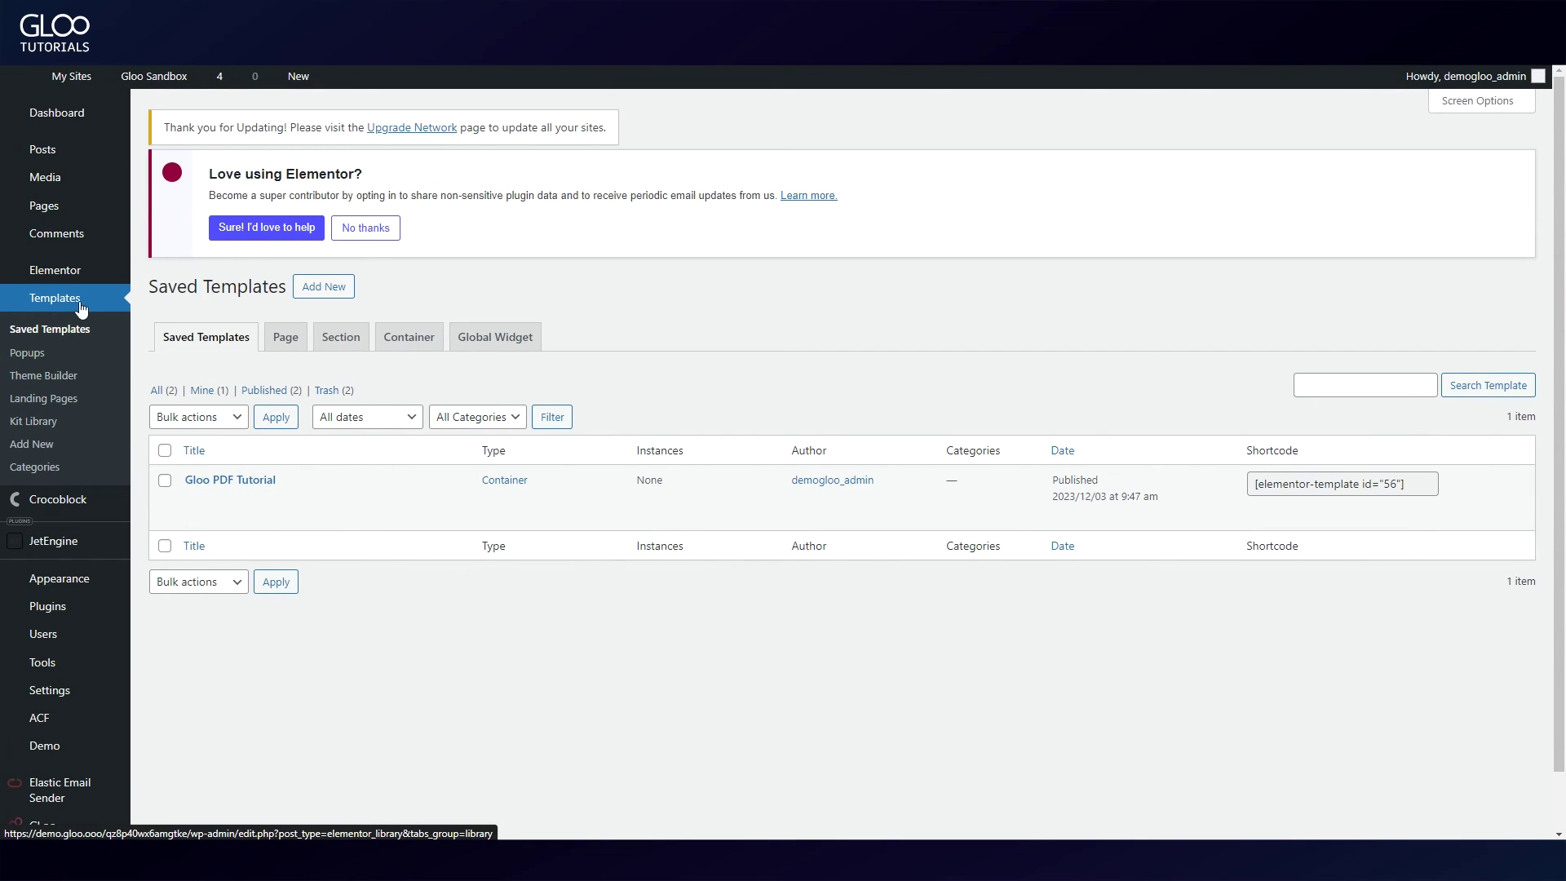
pyautogui.click(261, 507)
pyautogui.moveTo(237, 512); pyautogui.dragTo(184, 505)
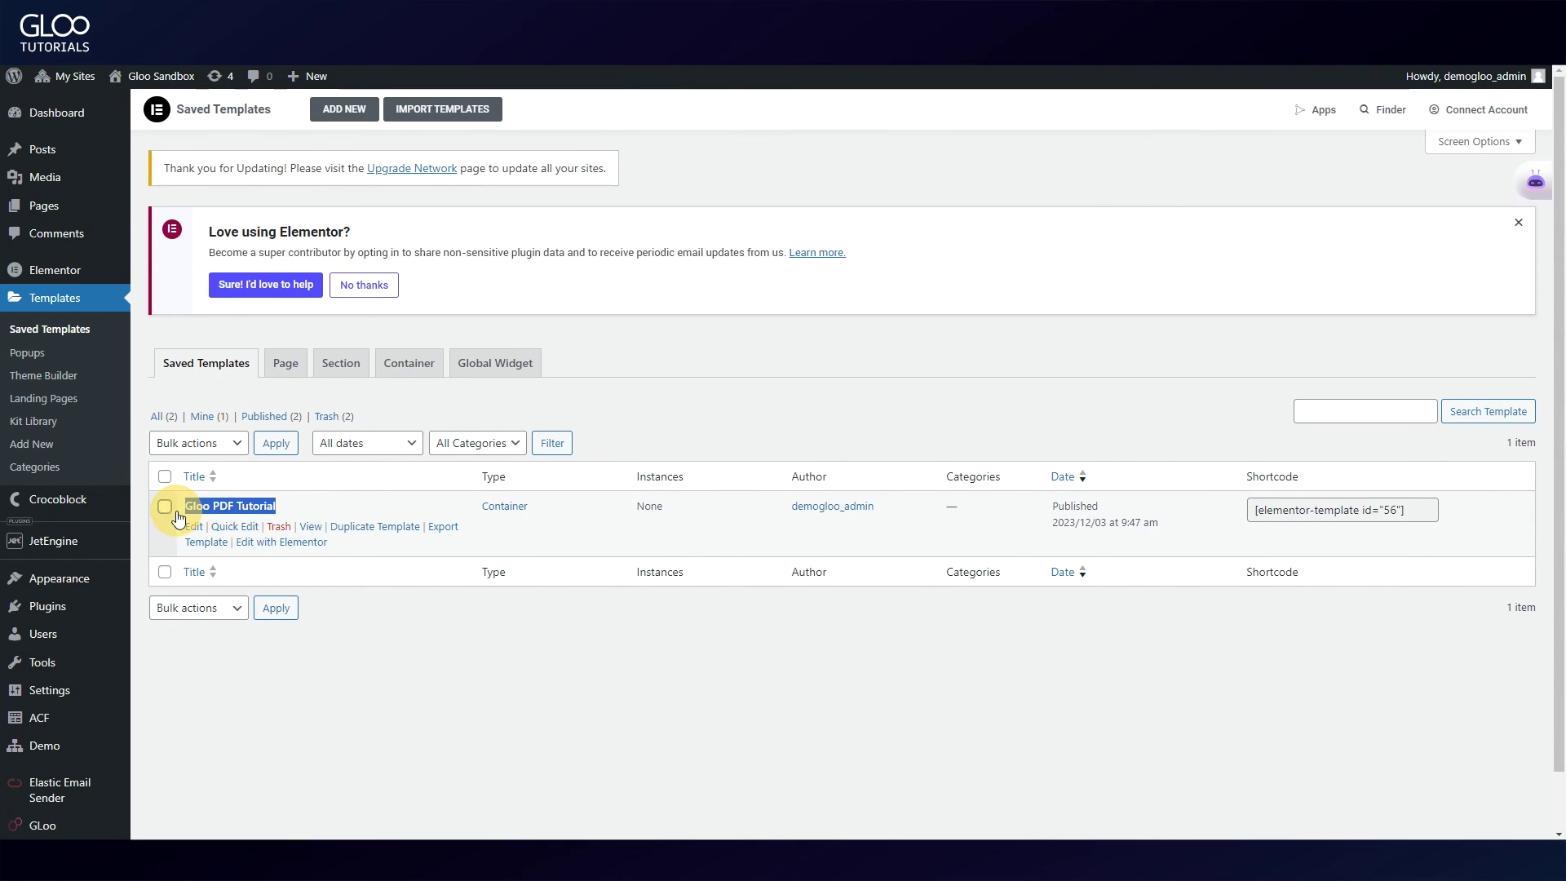
pyautogui.click(1399, 513)
pyautogui.hotkey('ctrl', 'c')
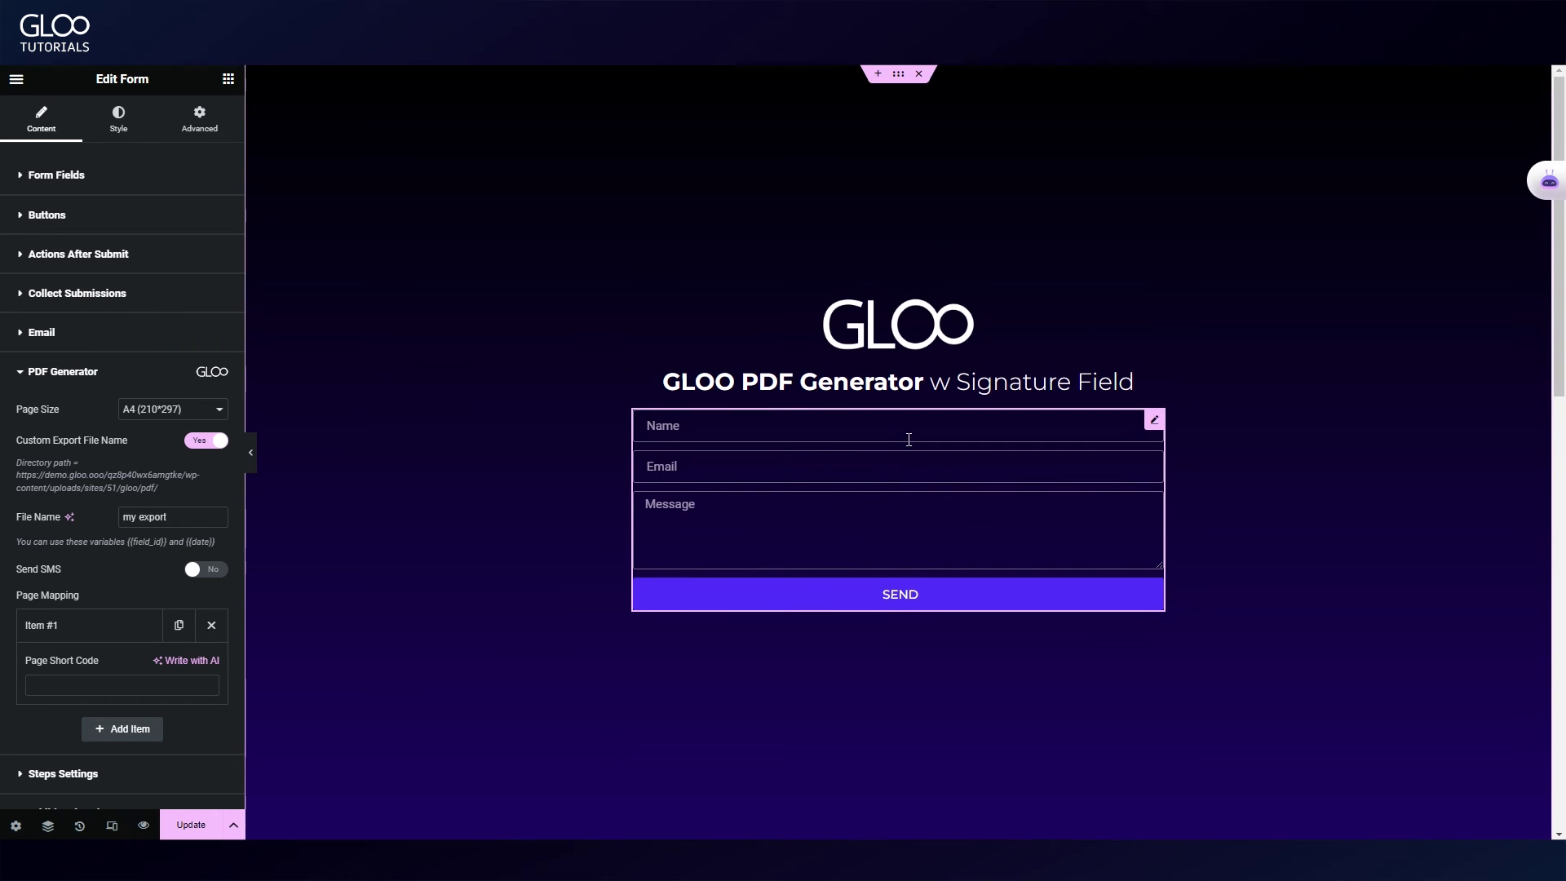
# Step: Paste [elementor-template id="56"] into the page mapping item's Page Short Code field
pyautogui.click(108, 685)
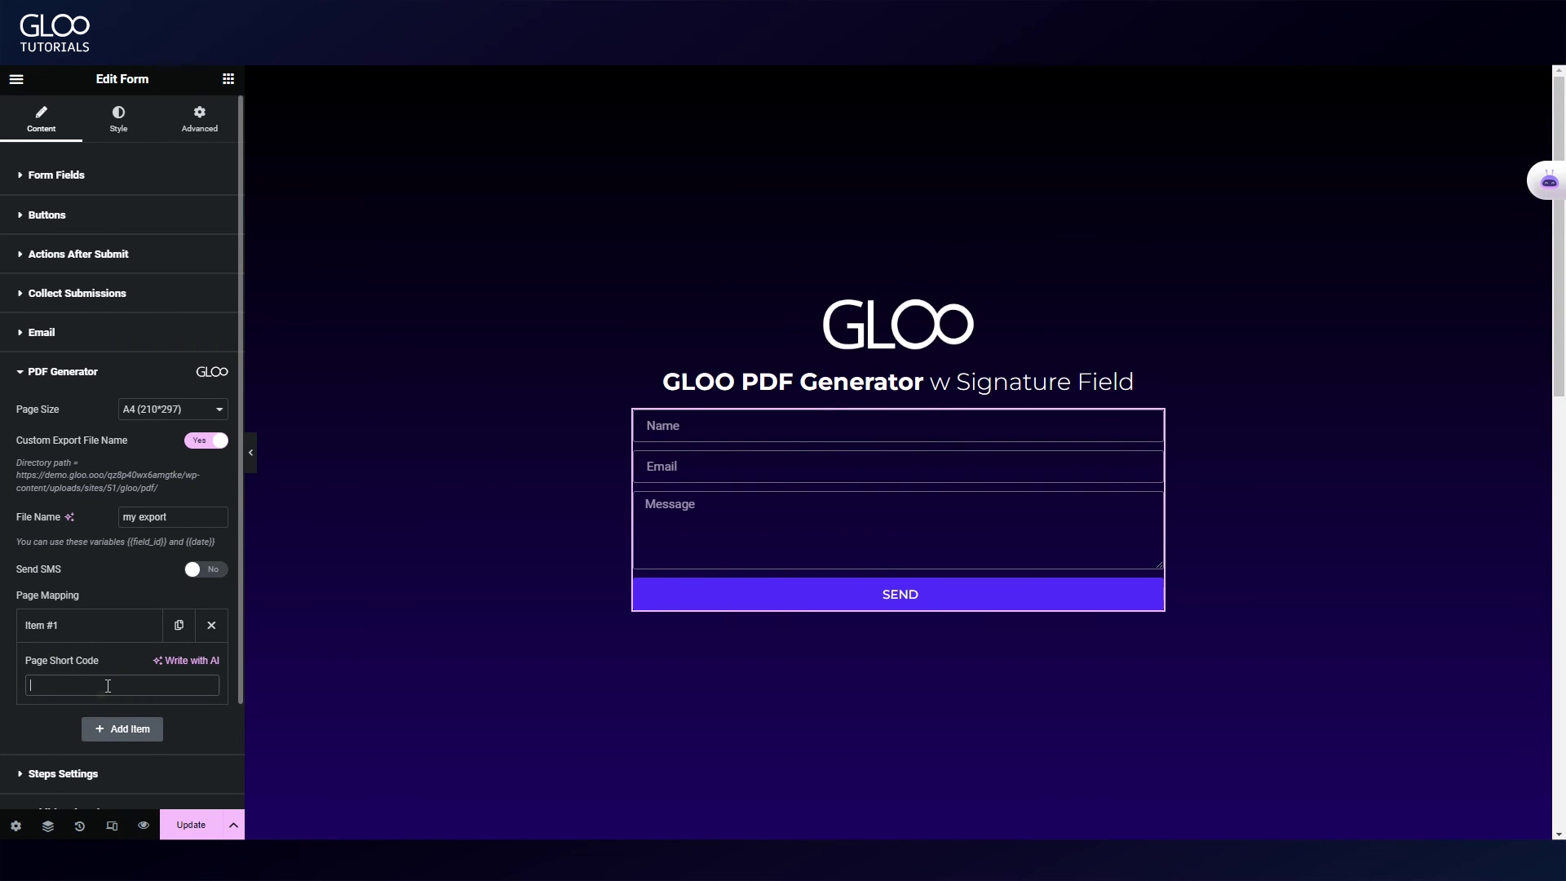
pyautogui.hotkey('ctrl', 'v')
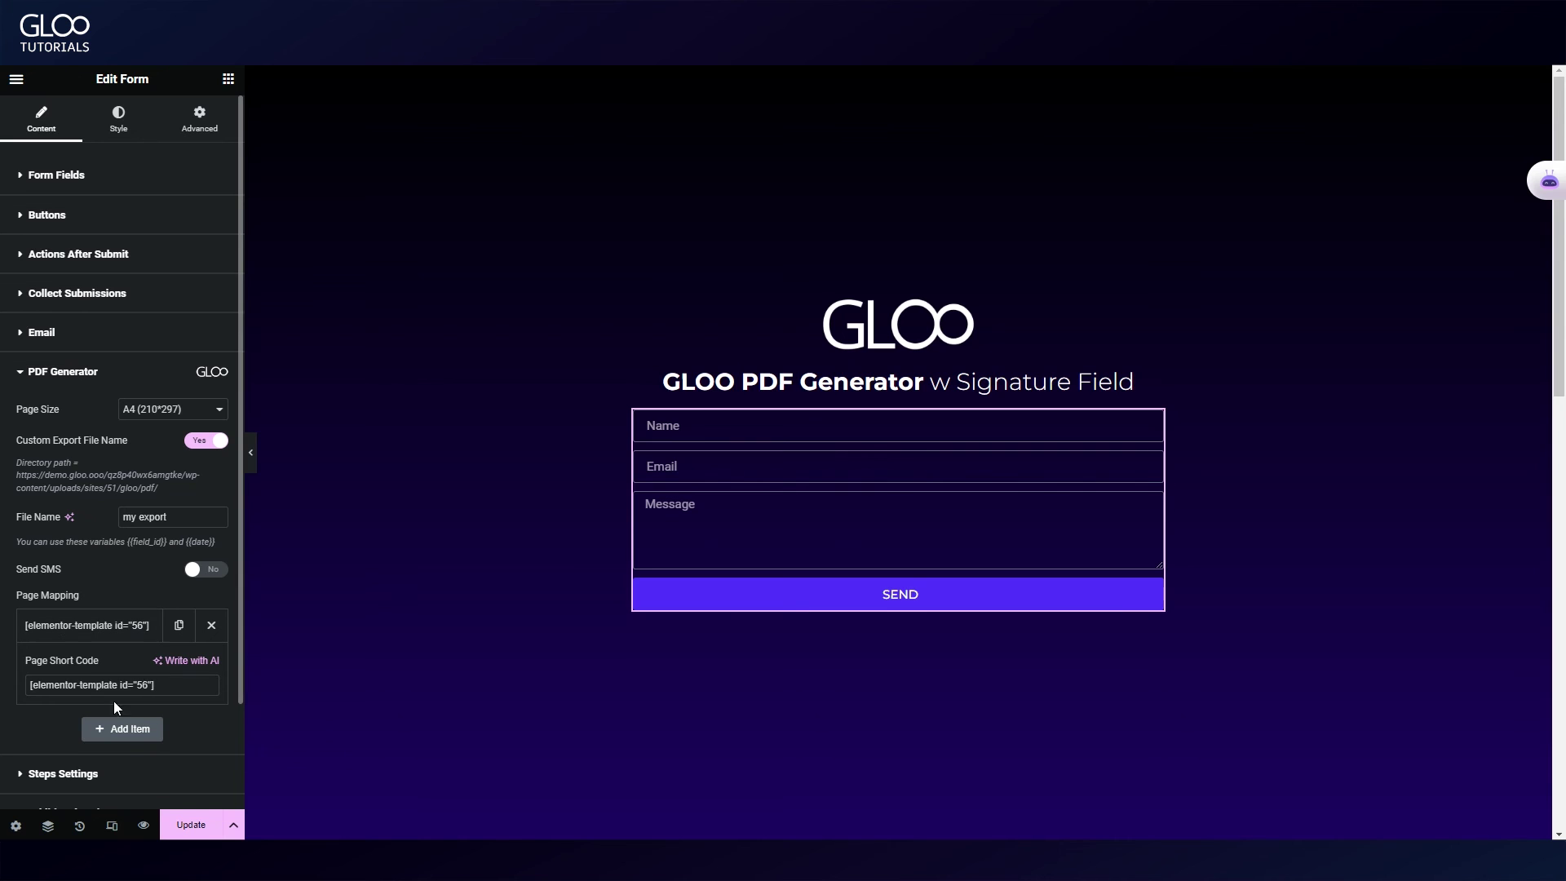
pyautogui.click(66, 688)
pyautogui.click(181, 686)
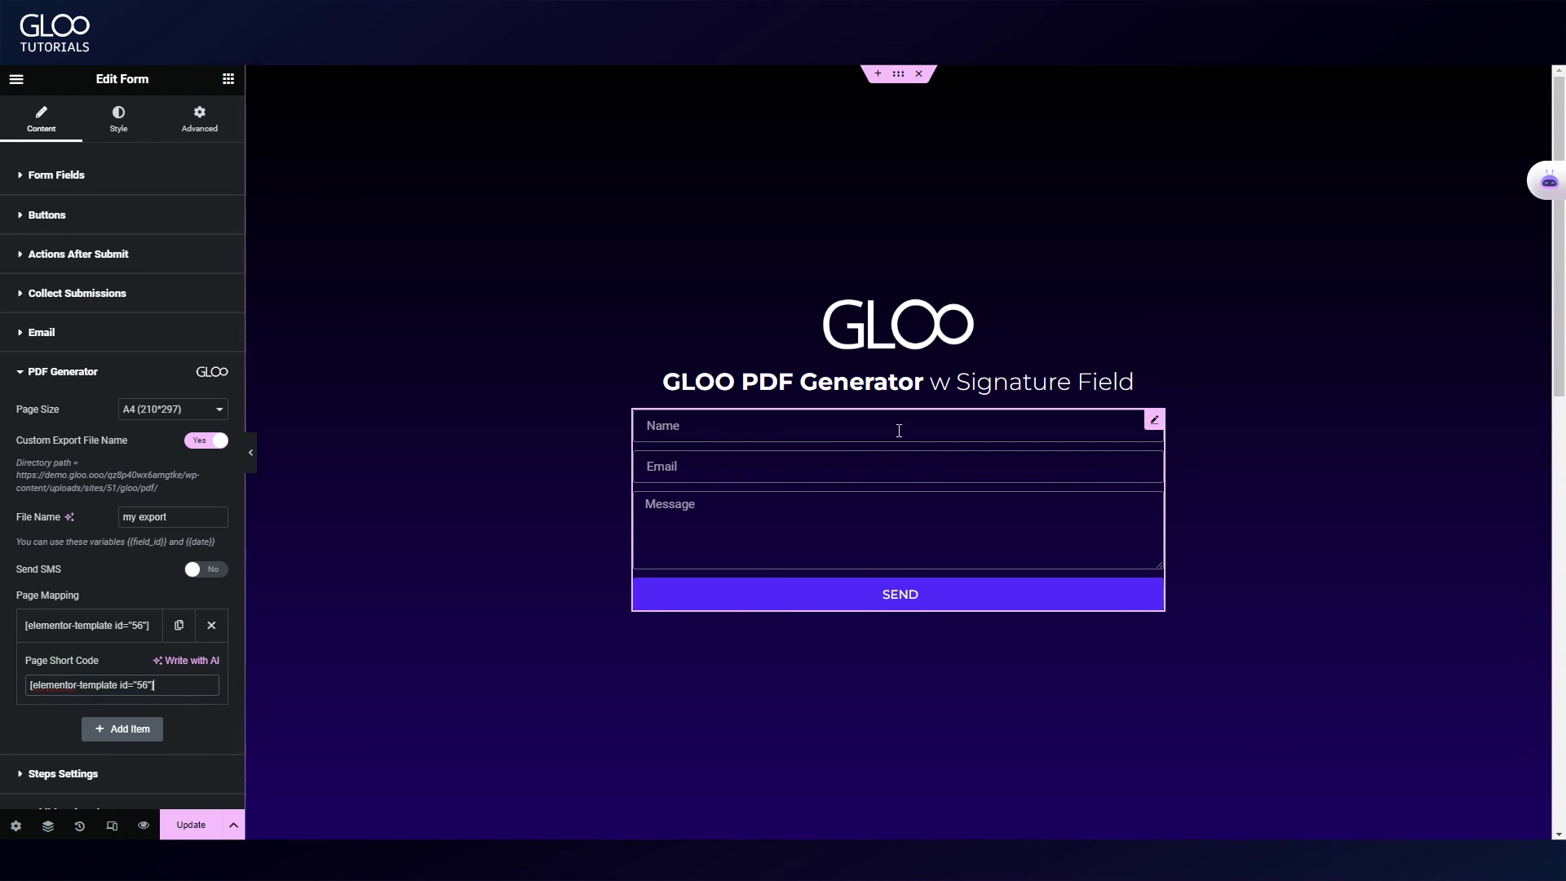
# Step: Review the form's Email settings, checking the recipient address and the Attach Gloo PDF option
pyautogui.click(108, 371)
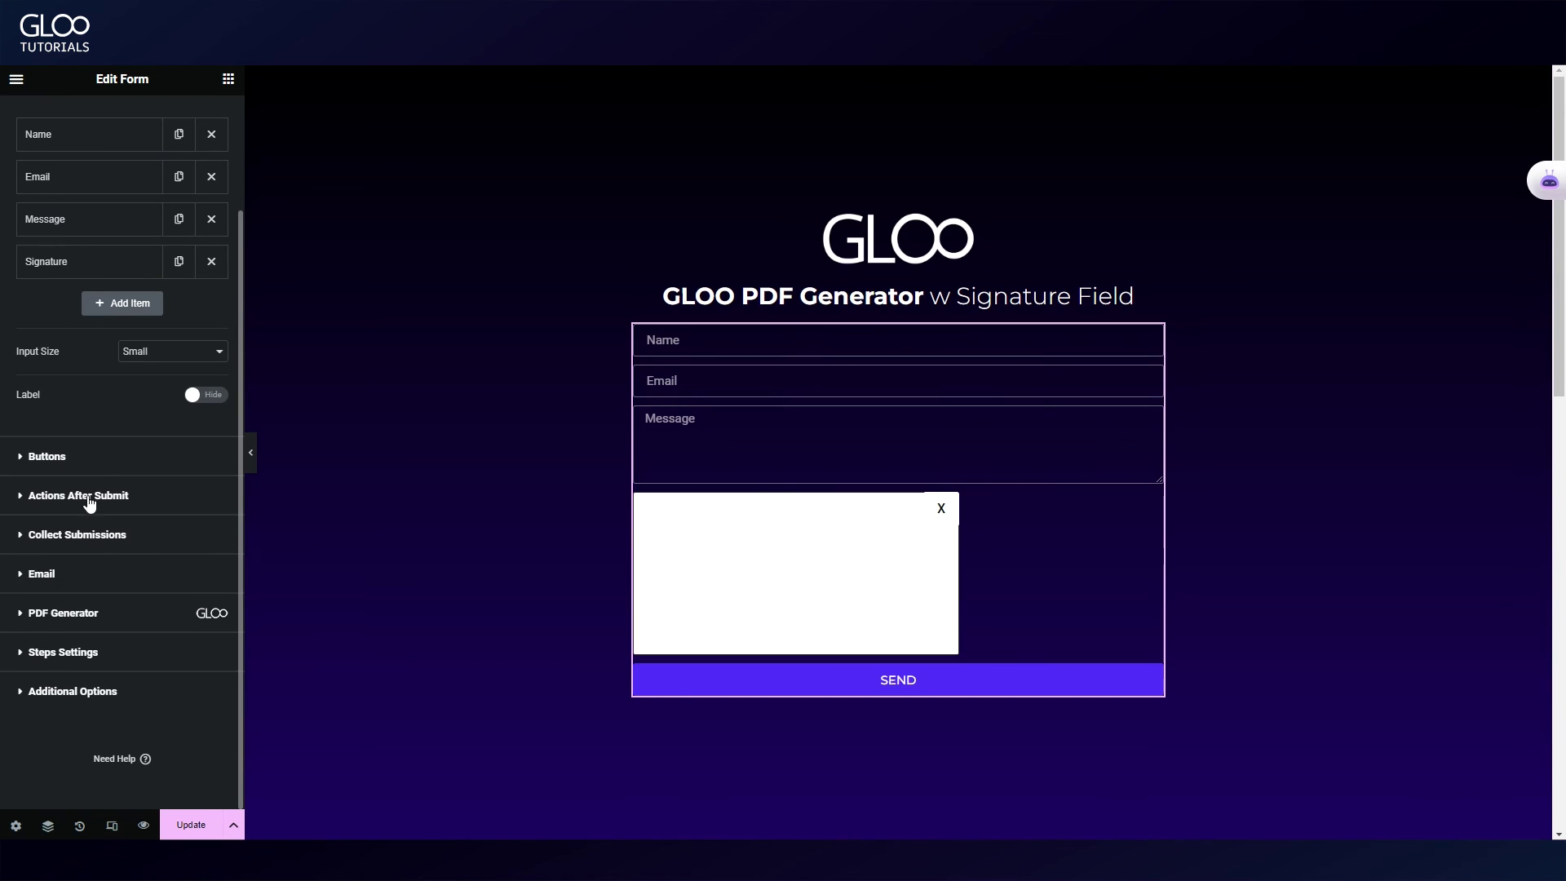
pyautogui.click(49, 575)
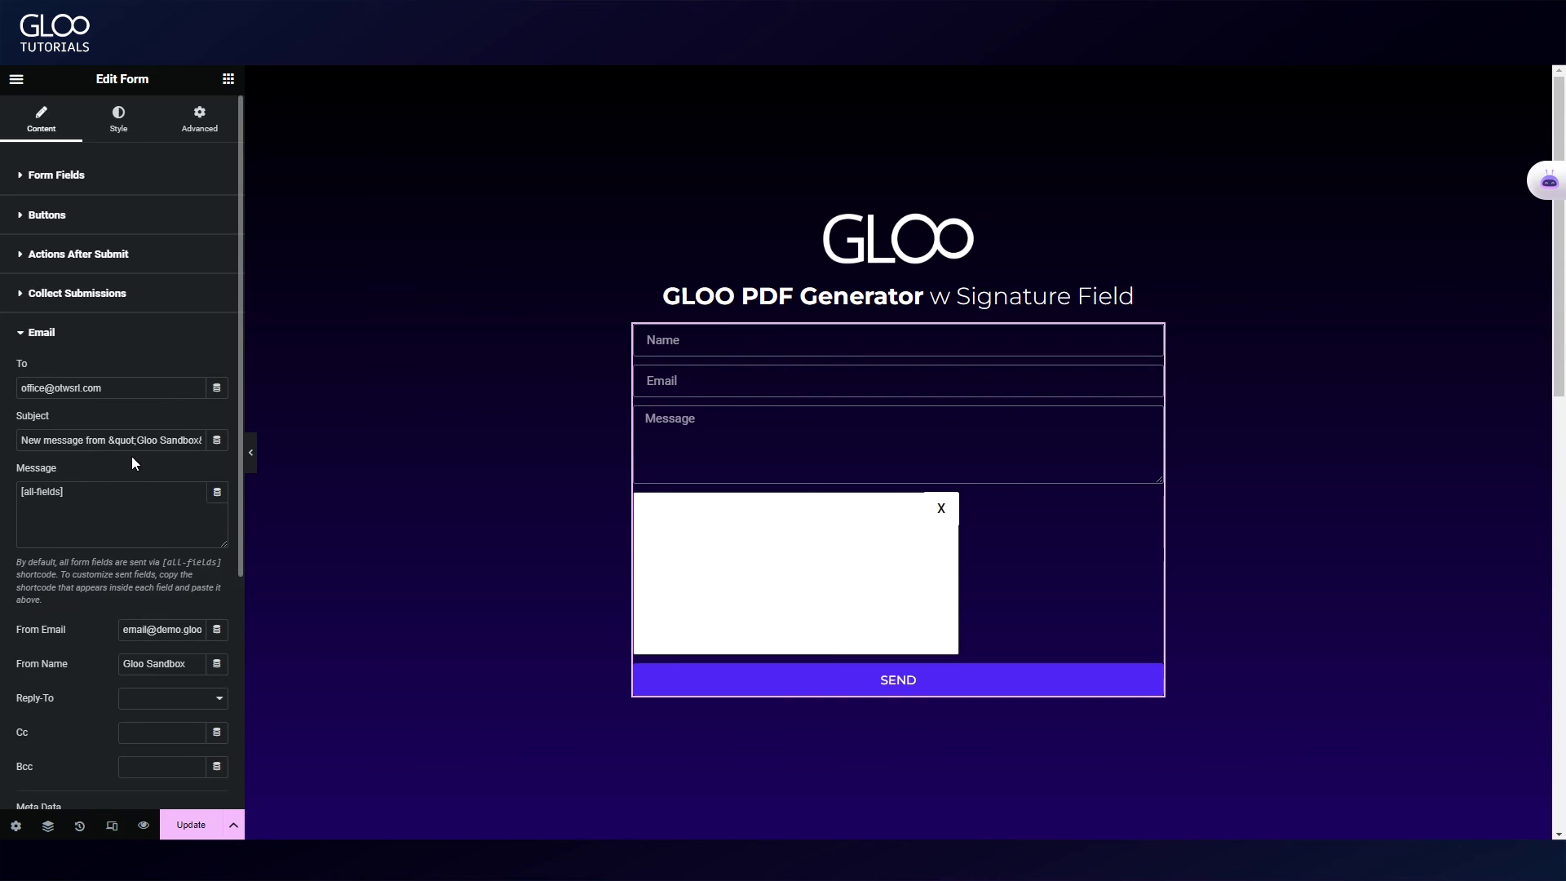
pyautogui.scroll(-2, 66, 350)
pyautogui.scroll(2, 67, 350)
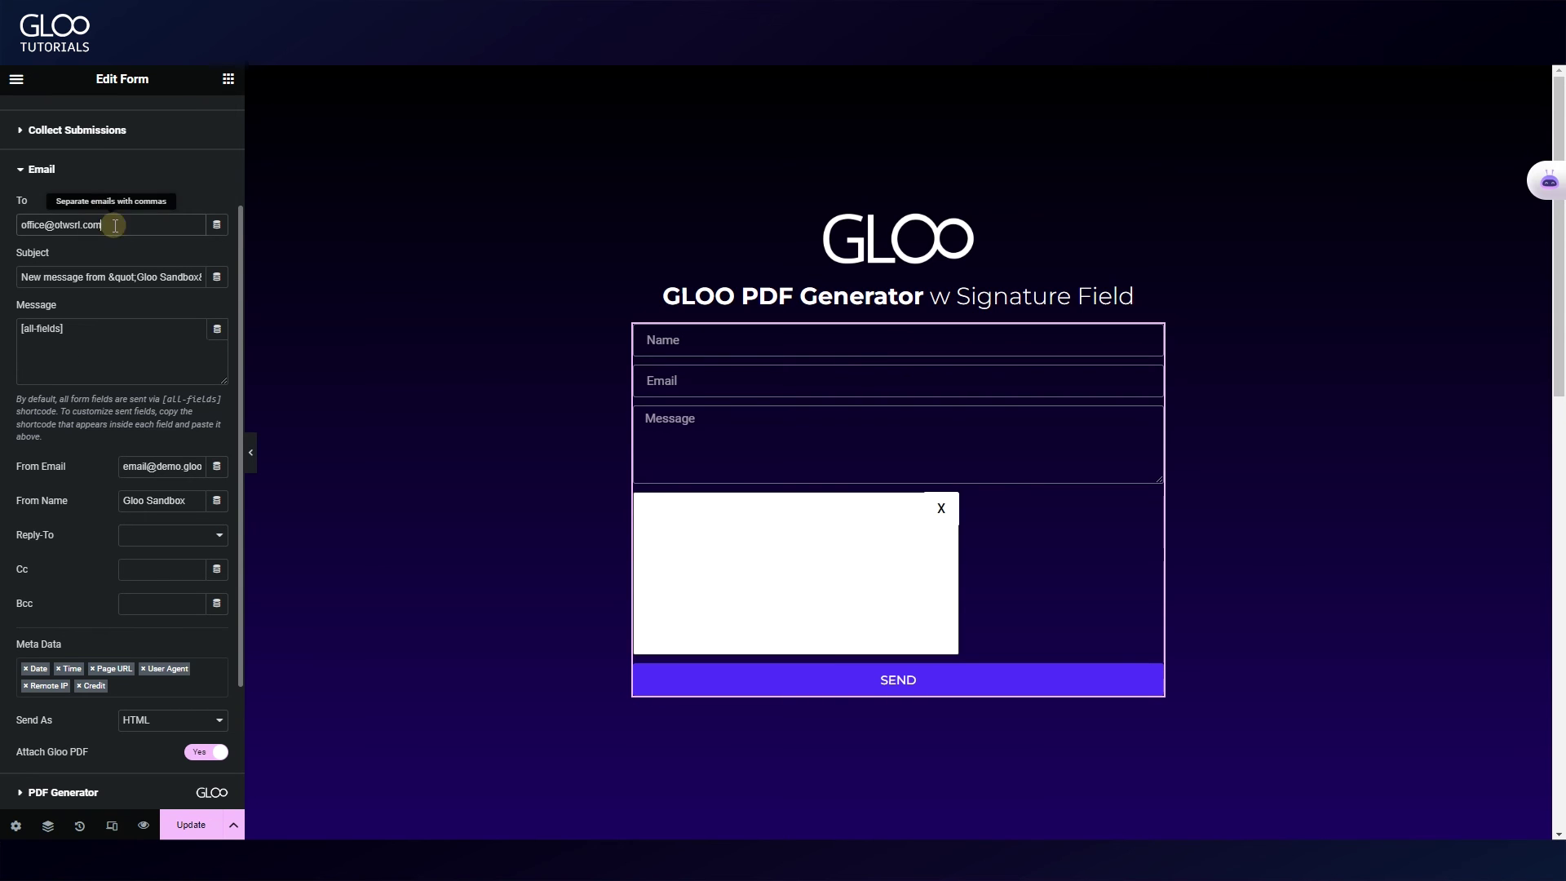
pyautogui.tripleClick(106, 224)
pyautogui.click(139, 329)
pyautogui.scroll(-1, 179, 505)
pyautogui.scroll(-1, 179, 505)
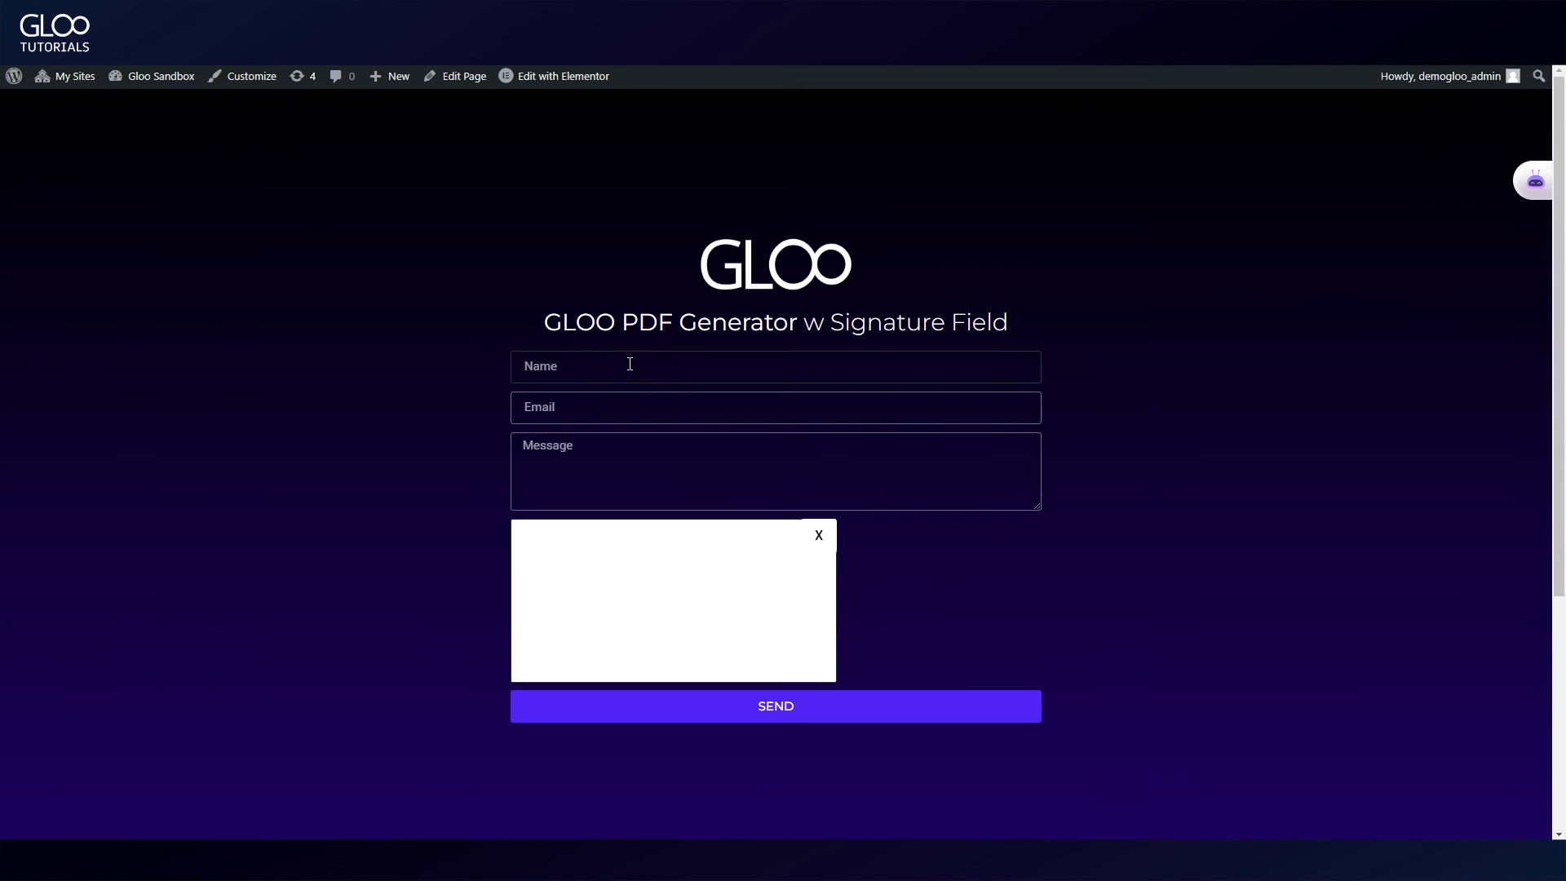
# Step: Submit a live test entry with a name, an email, the message 'this is my final message' and a drawn signature
pyautogui.click(629, 360)
pyautogui.write('Jog')
pyautogui.click(653, 407)
pyautogui.click(734, 472)
pyautogui.write('this is my final message')
pyautogui.moveTo(612, 563)
pyautogui.mouseDown()
pyautogui.moveTo(647, 602)
pyautogui.moveTo(792, 605)
pyautogui.mouseUp()
pyautogui.click(776, 705)
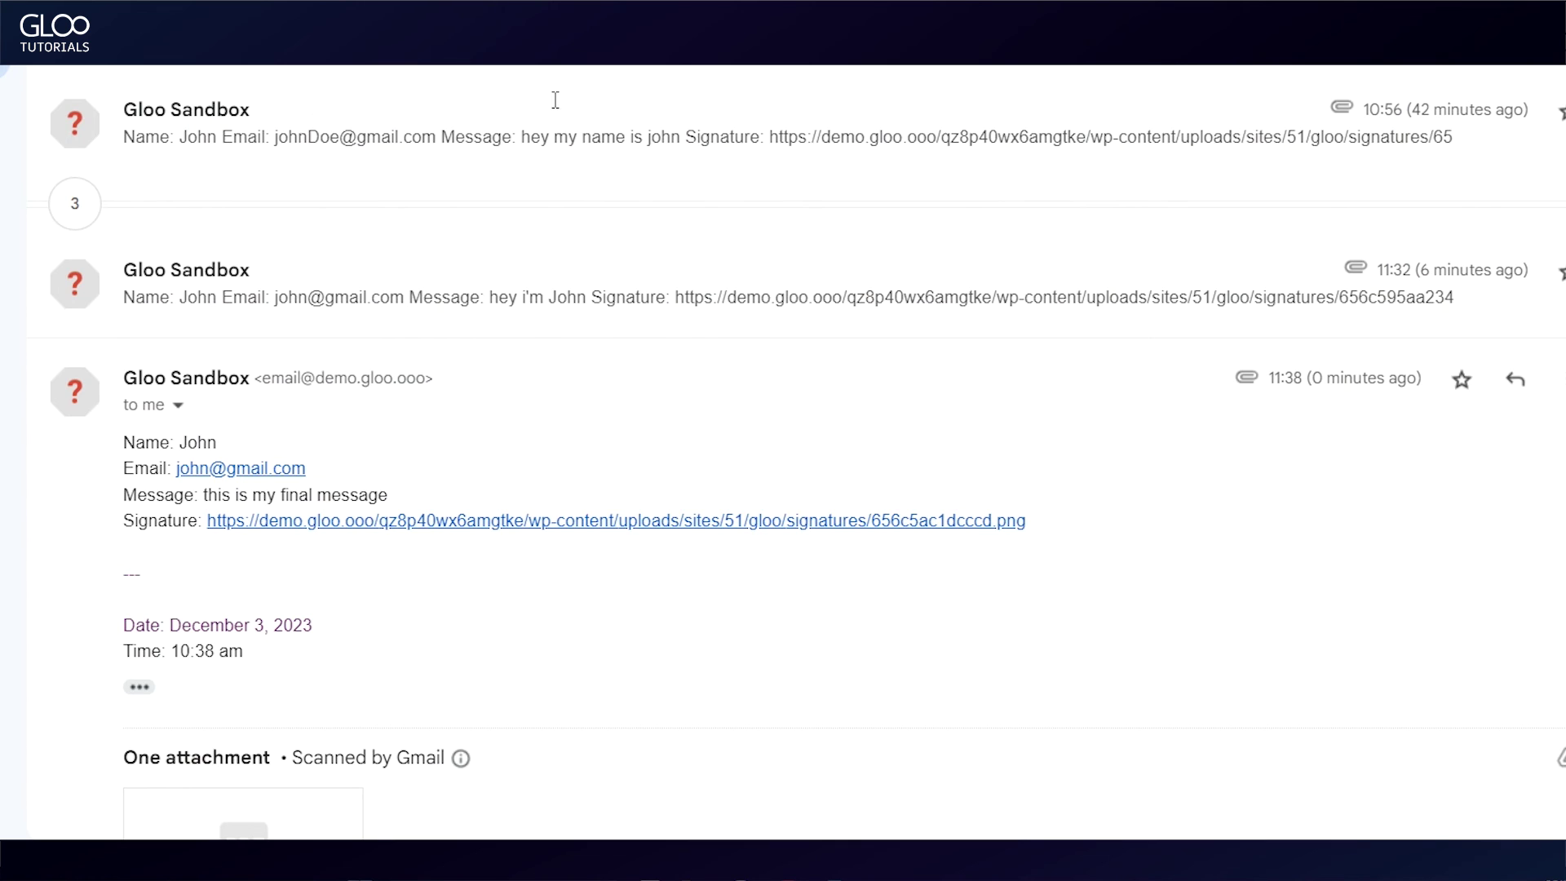
pyautogui.scroll(-4, 350, 333)
pyautogui.scroll(3, 307, 252)
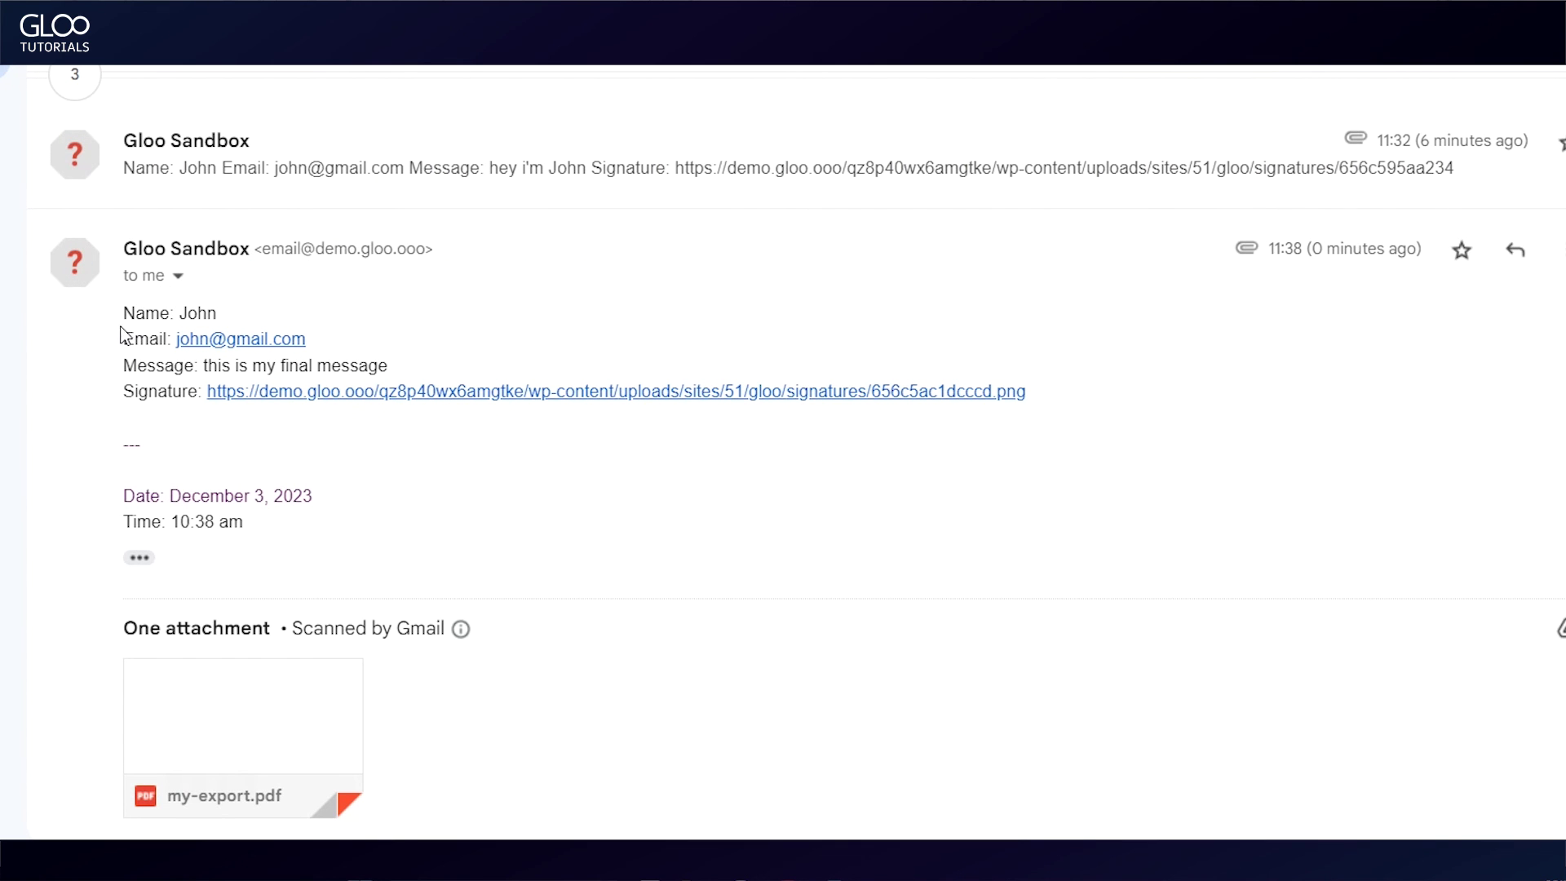
pyautogui.click(243, 718)
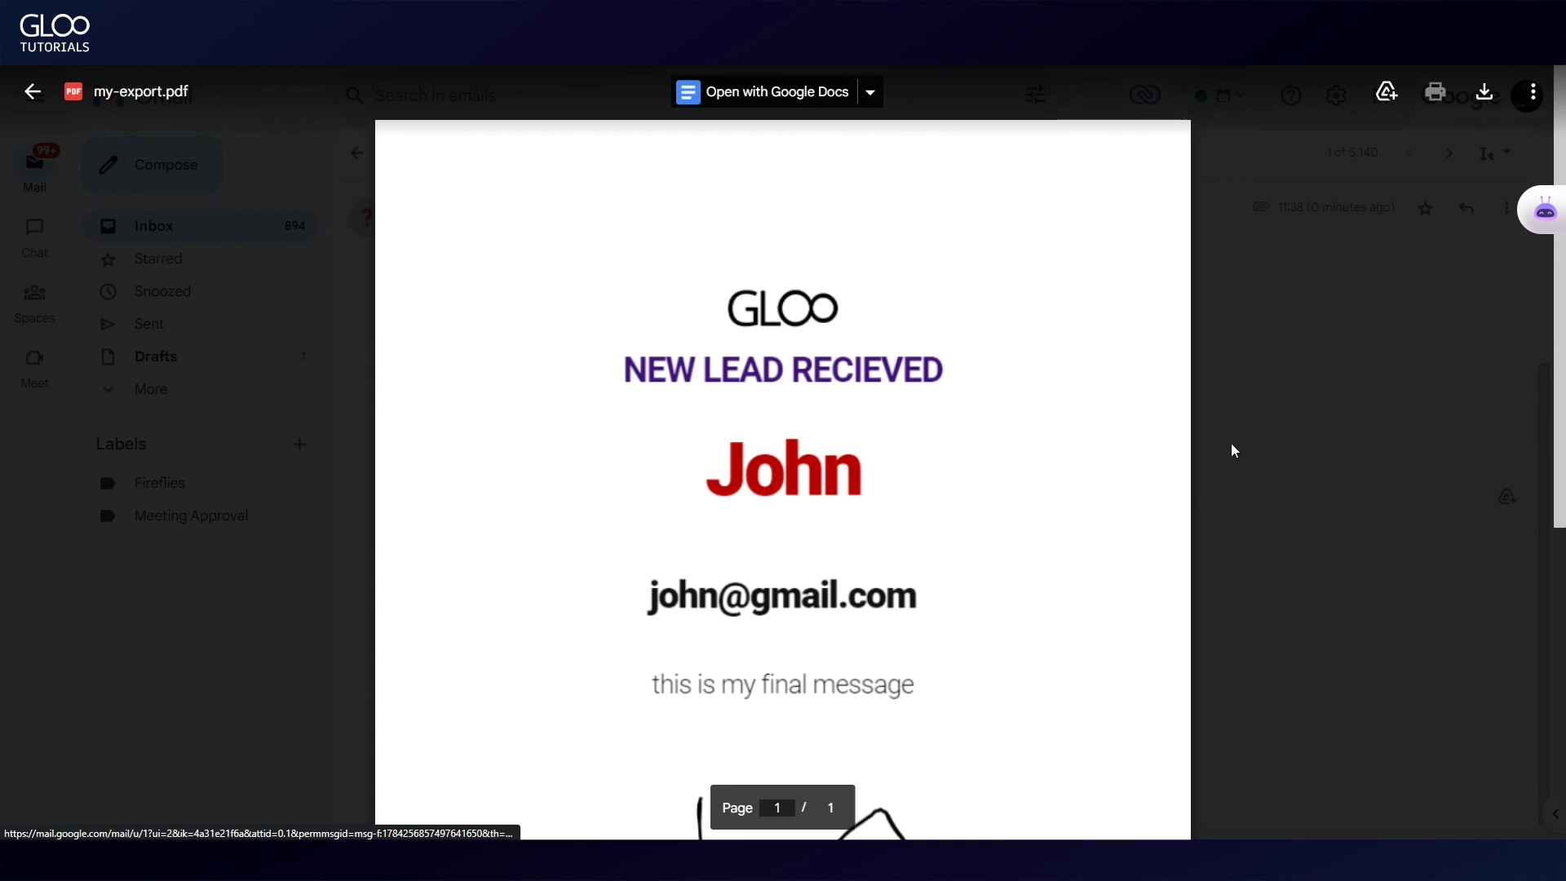
pyautogui.scroll(-4, 986, 573)
pyautogui.scroll(4, 943, 392)
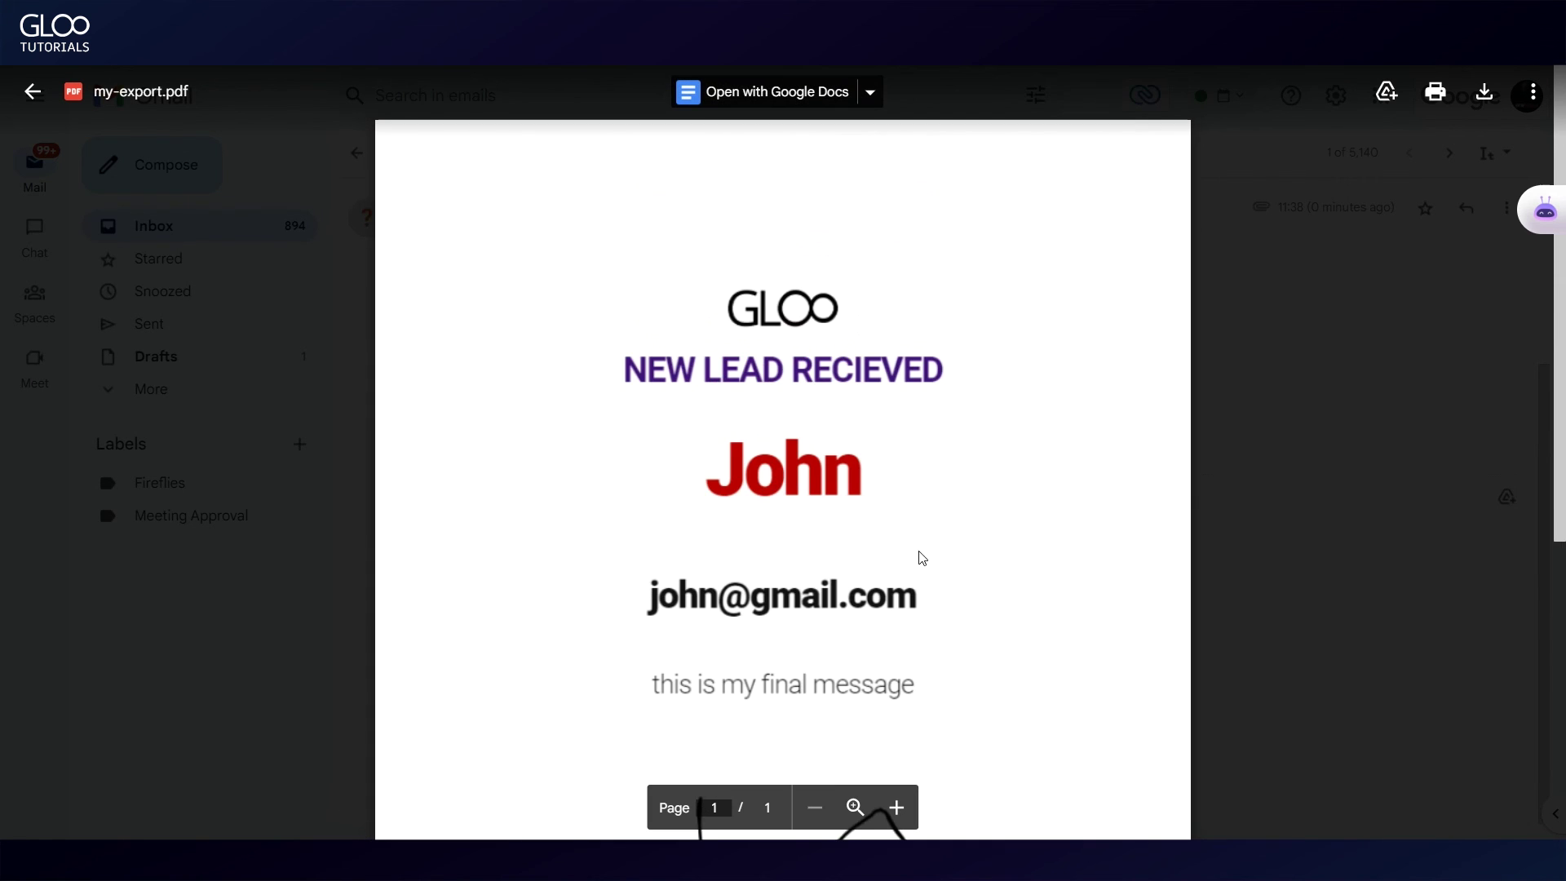
pyautogui.click(1227, 288)
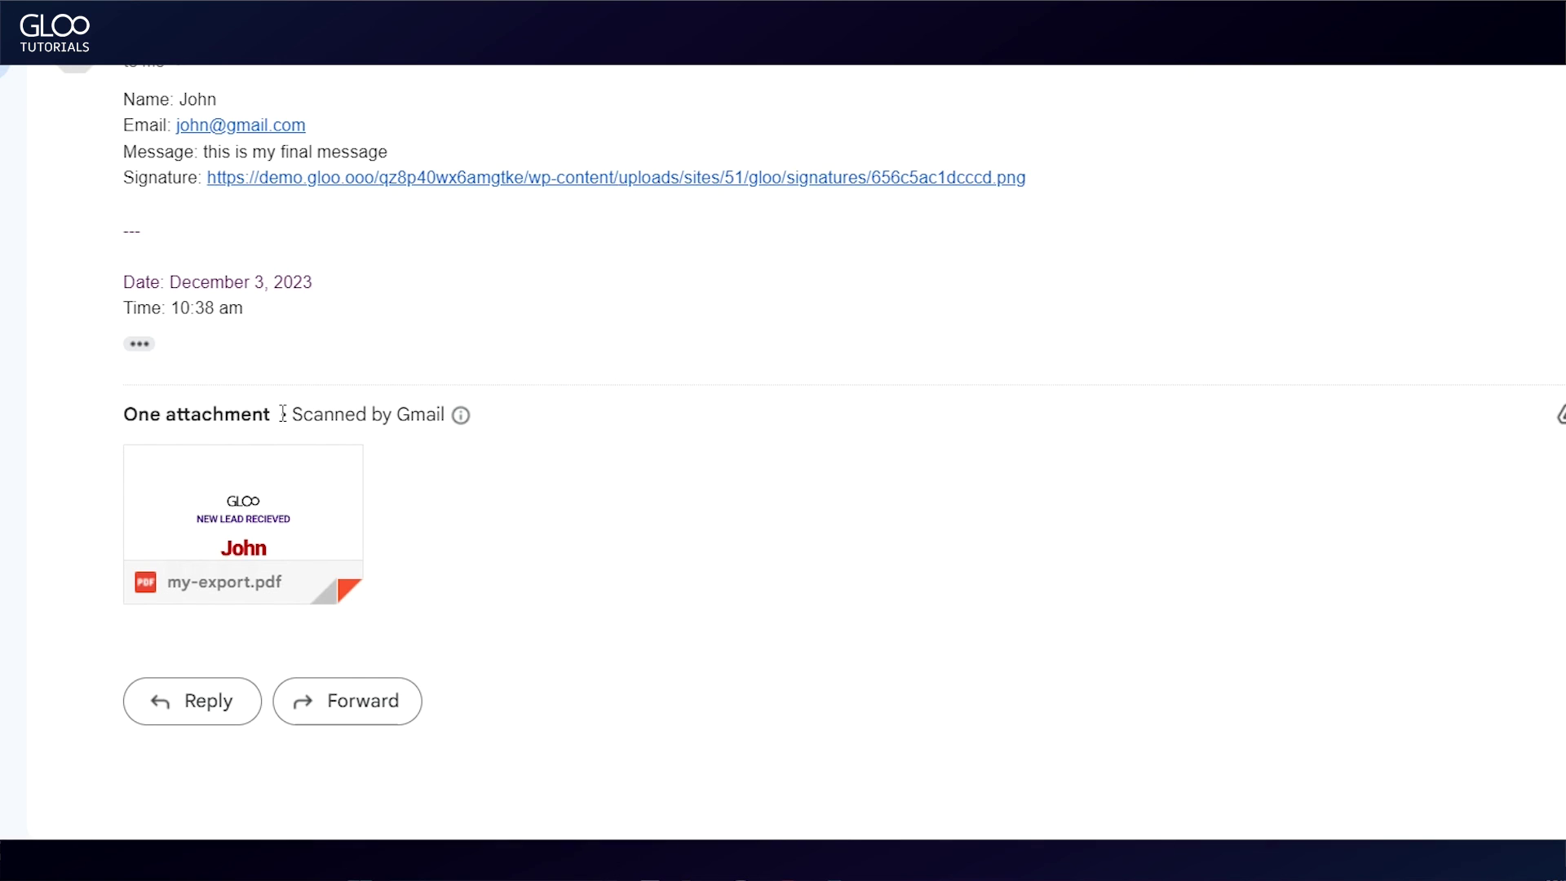